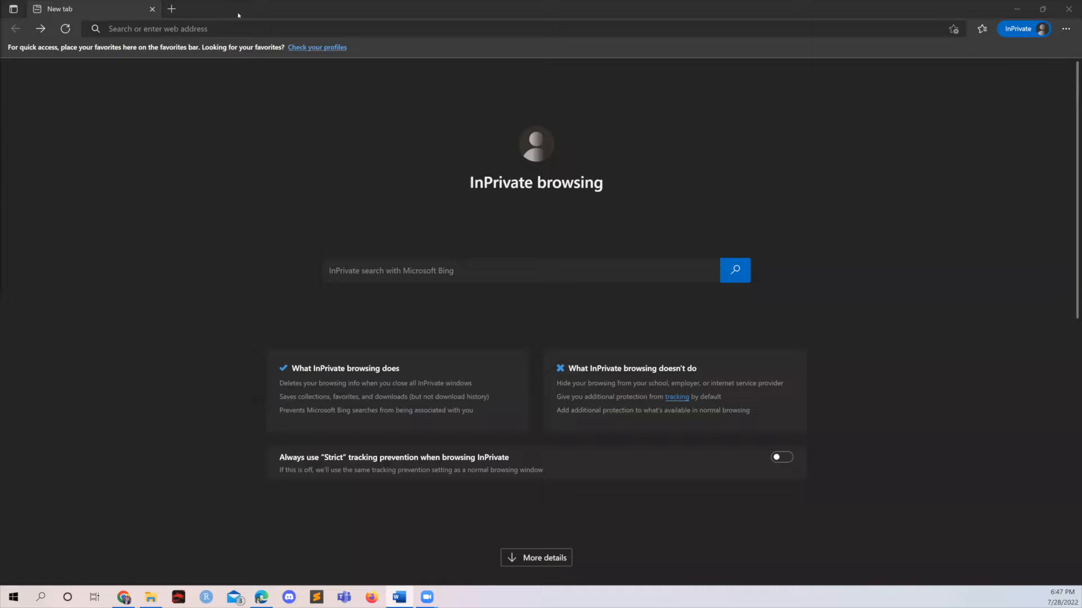
Search the web for "oracle java jdk" and open Oracle's Java Downloads page from the results.
{"action": "type", "text": "o"}
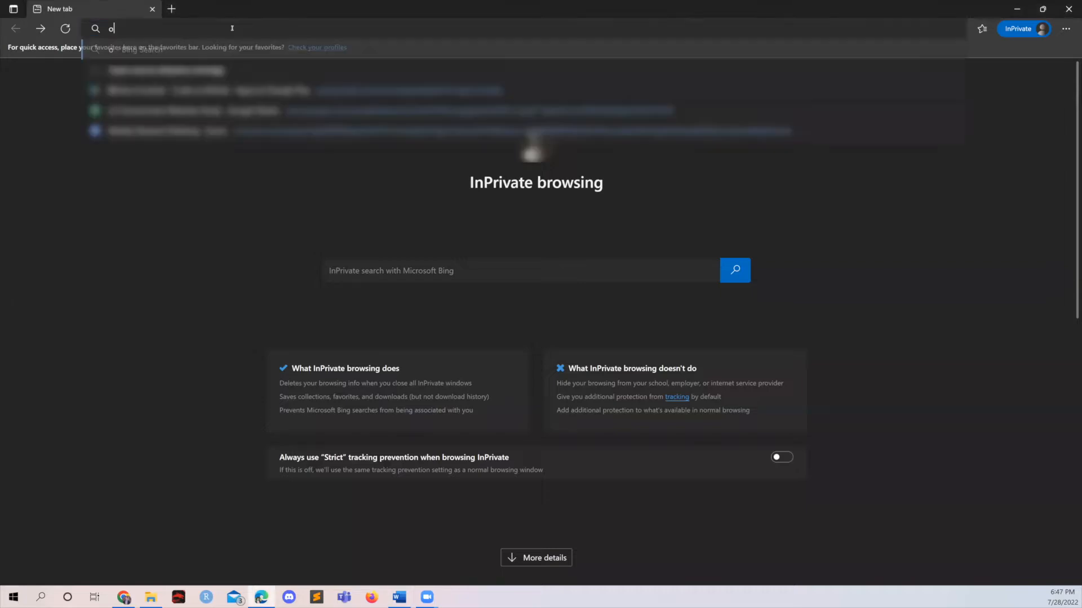
{"action": "type", "text": "racle java jdk"}
{"action": "key", "text": "Return"}
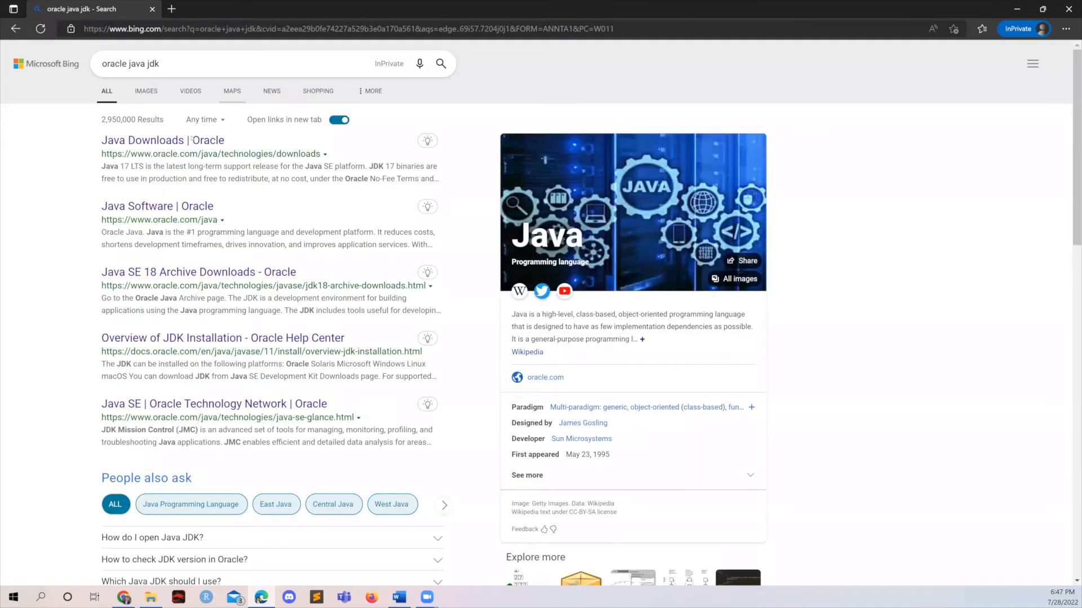
{"action": "left_click", "coordinate": [163, 140]}
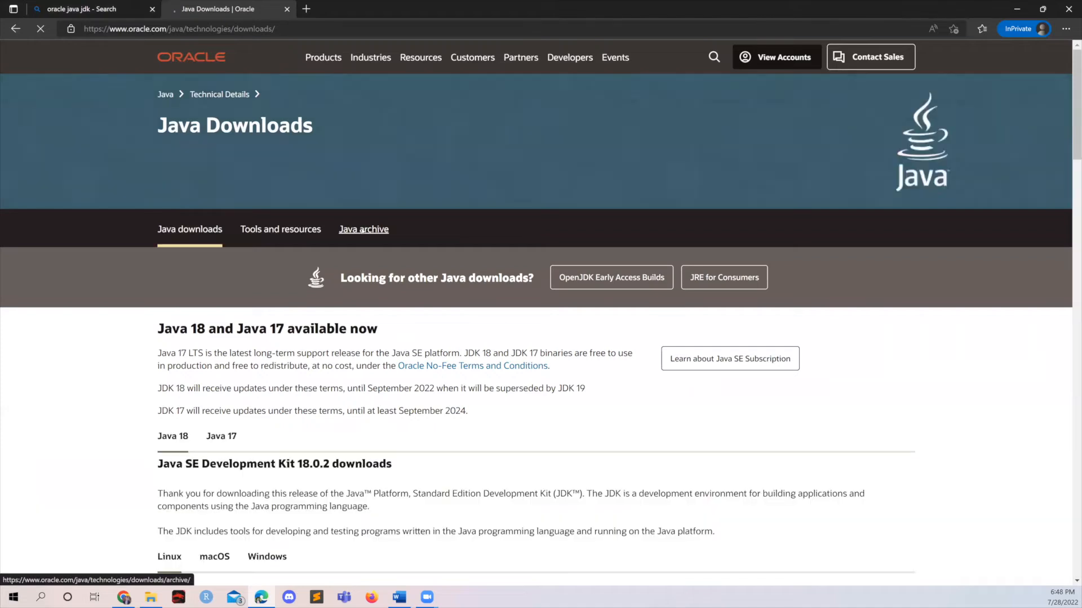
Go to the Java archive and open the Java SE 8 (8u211 and later) downloads page.
{"action": "left_click", "coordinate": [370, 240]}
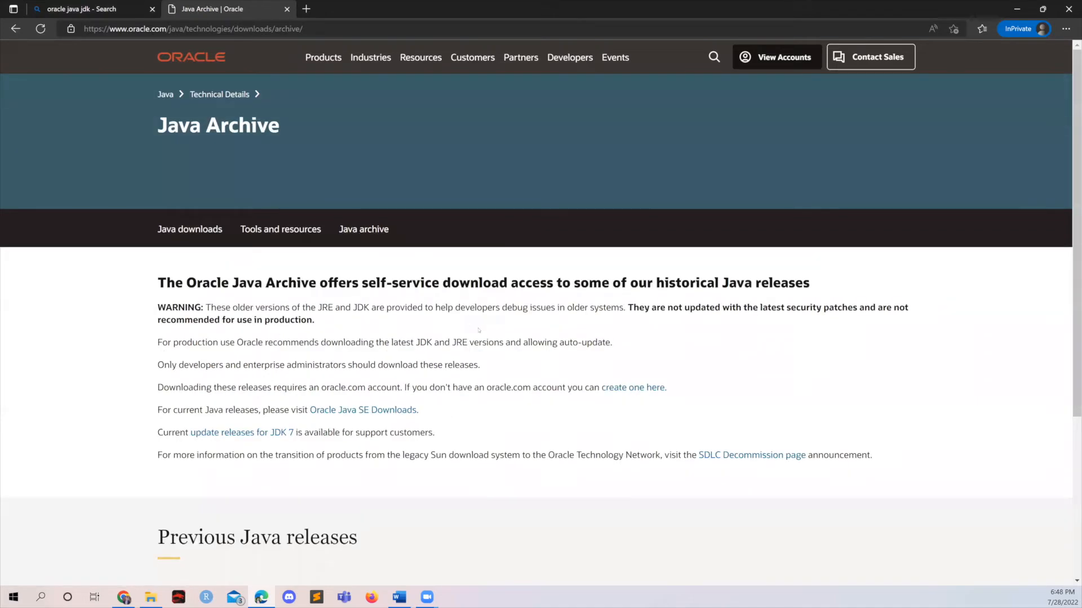
{"action": "scroll", "coordinate": [517, 342], "scroll_direction": "down", "scroll_amount": 5}
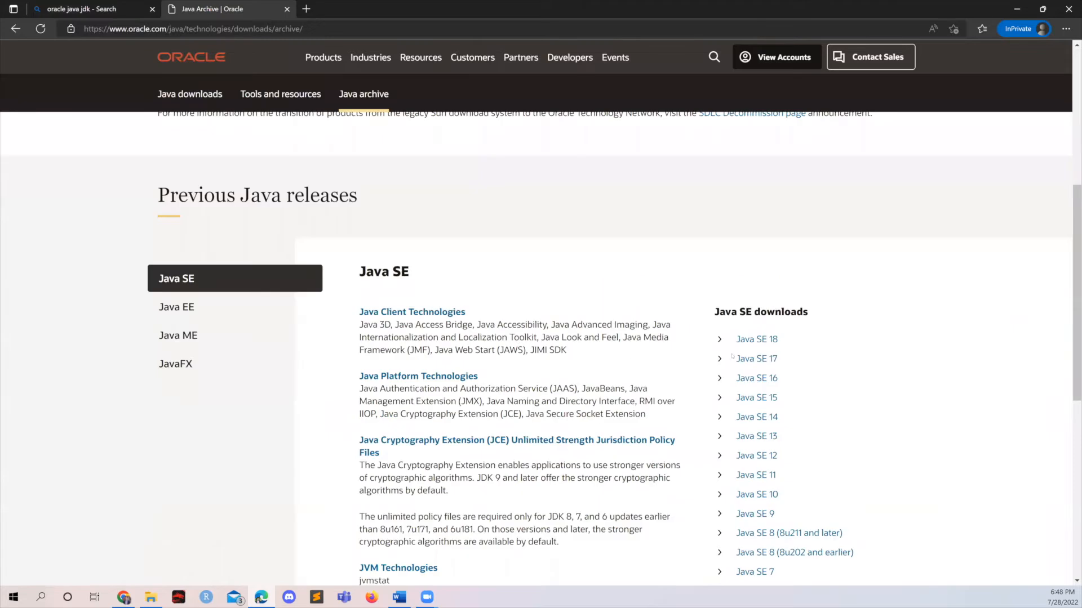
{"action": "scroll", "coordinate": [776, 309], "scroll_direction": "down", "scroll_amount": 4}
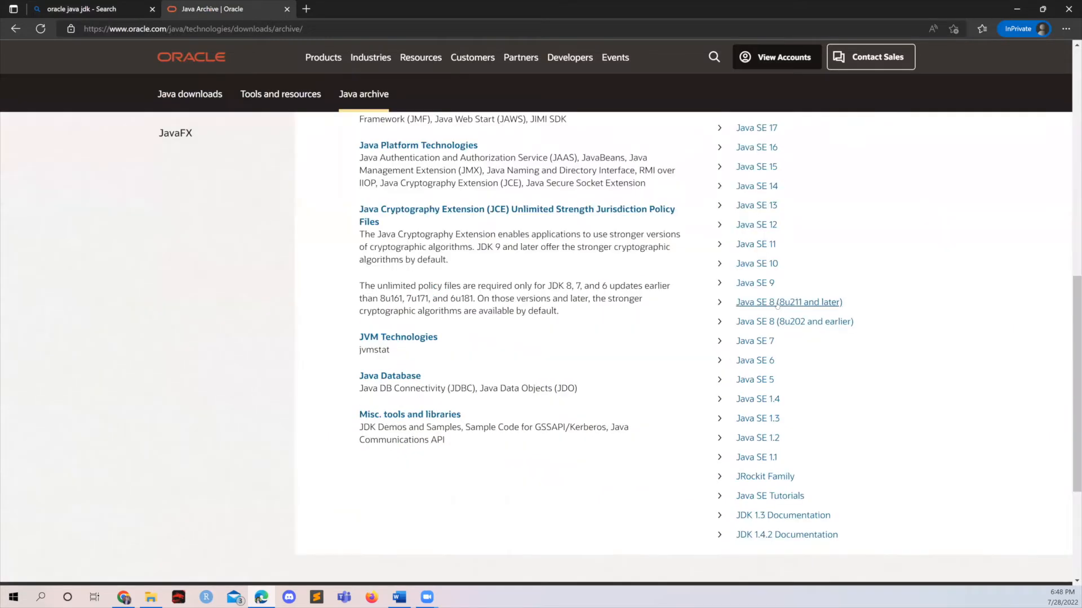
{"action": "left_click", "coordinate": [778, 304]}
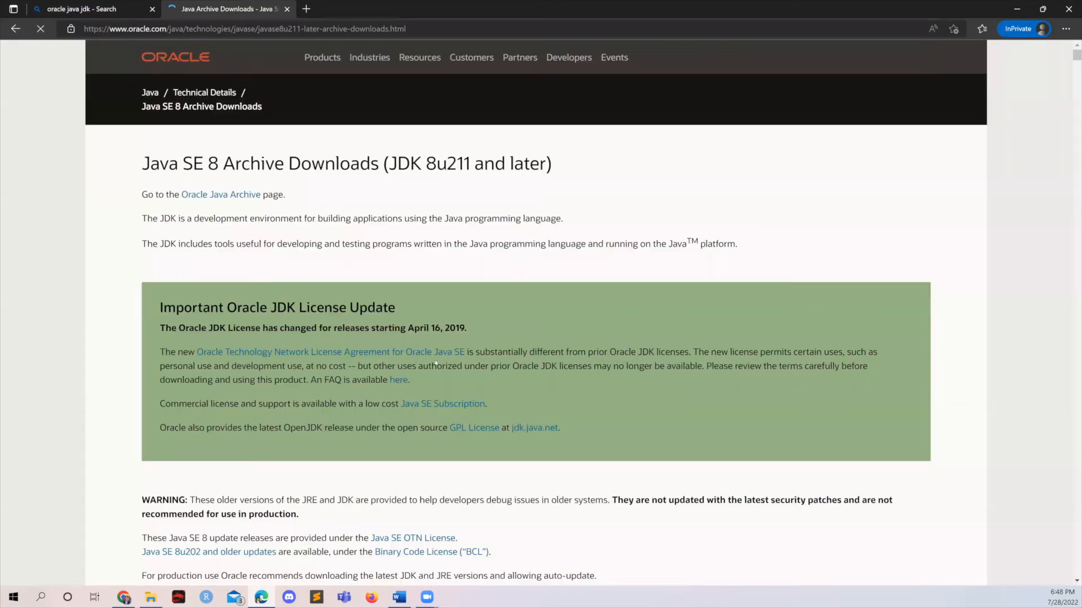
Search the archive page for "271" and locate the Windows x64 installer under Java SE Development Kit 8u271.
{"action": "scroll", "coordinate": [435, 359], "scroll_direction": "down", "scroll_amount": 8}
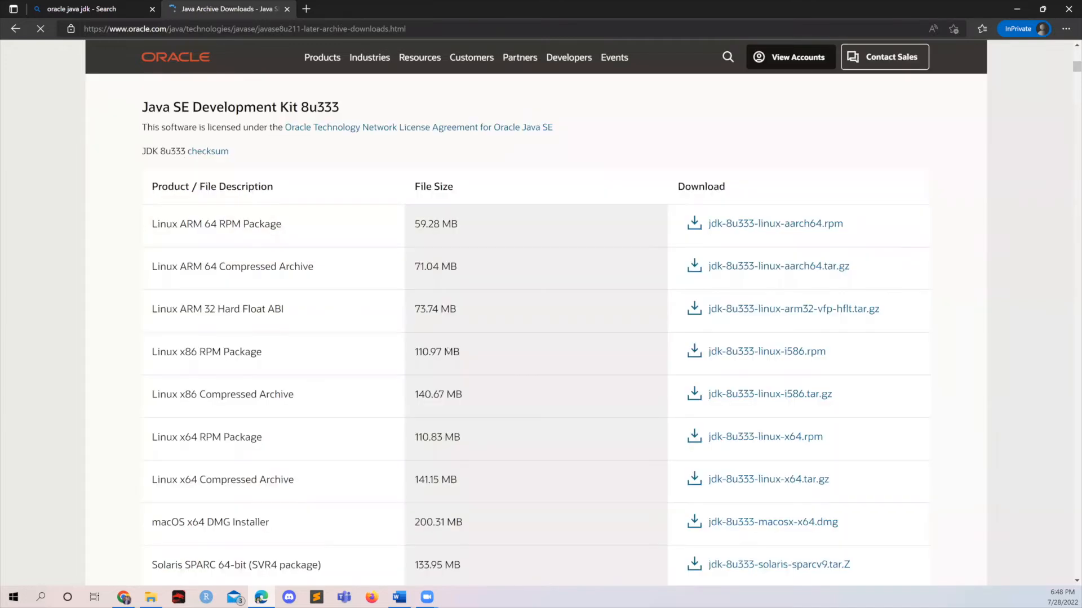
{"action": "key", "text": "ctrl+f"}
{"action": "scroll", "coordinate": [447, 350], "scroll_direction": "down", "scroll_amount": 1}
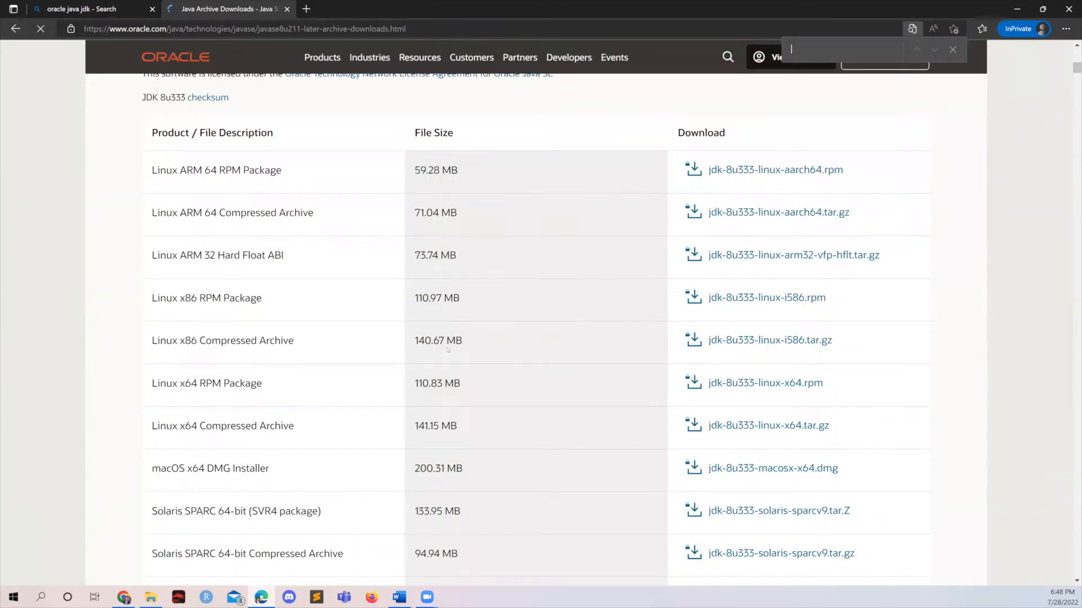
{"action": "type", "text": "271"}
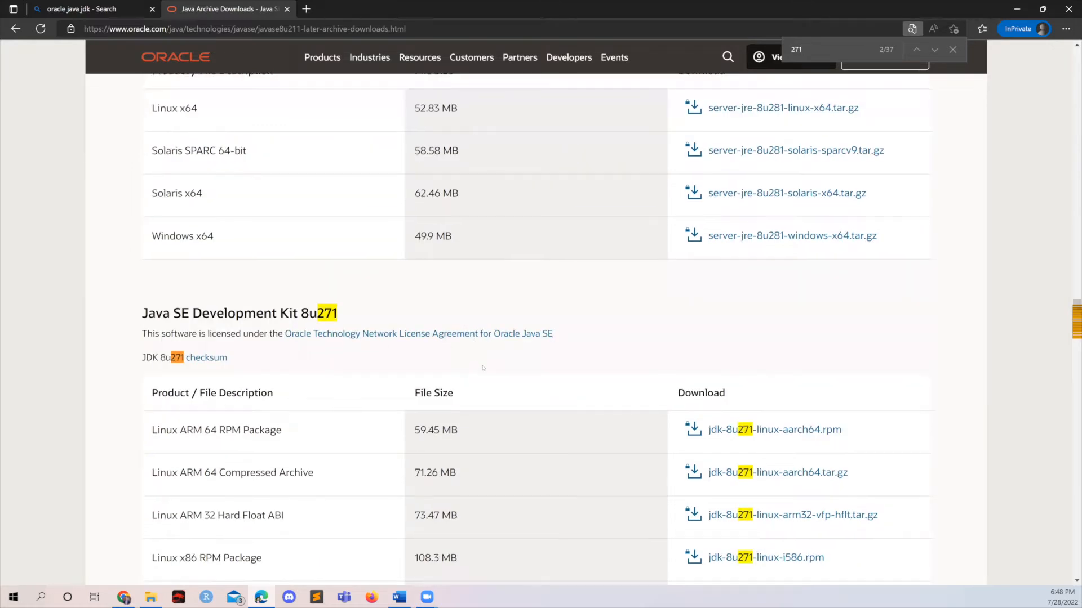
{"action": "scroll", "coordinate": [485, 363], "scroll_direction": "down", "scroll_amount": 2}
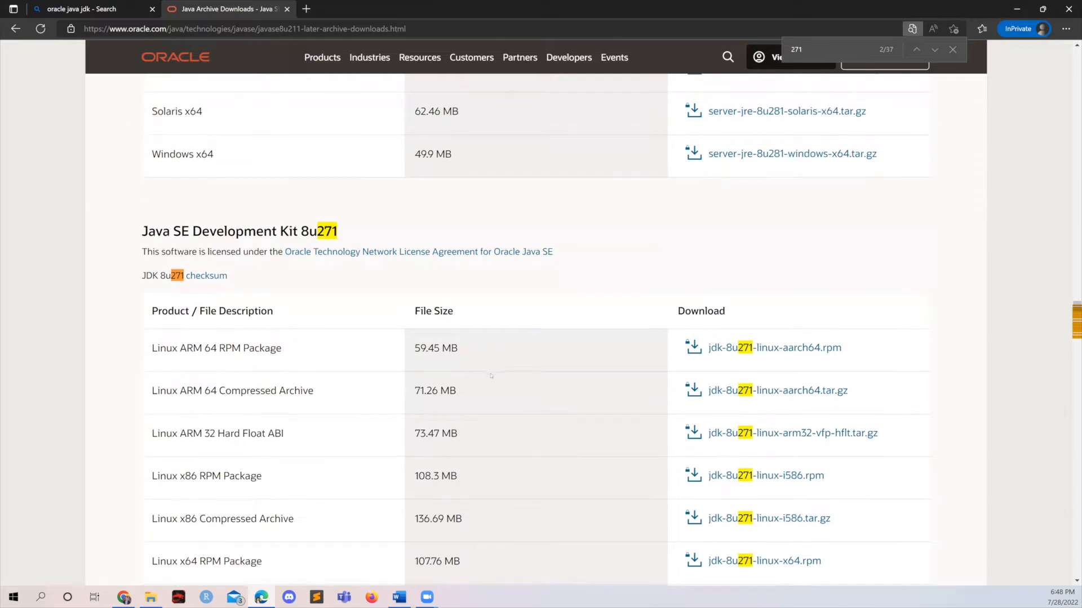
{"action": "scroll", "coordinate": [496, 377], "scroll_direction": "down", "scroll_amount": 2}
{"action": "scroll", "coordinate": [500, 383], "scroll_direction": "down", "scroll_amount": 4}
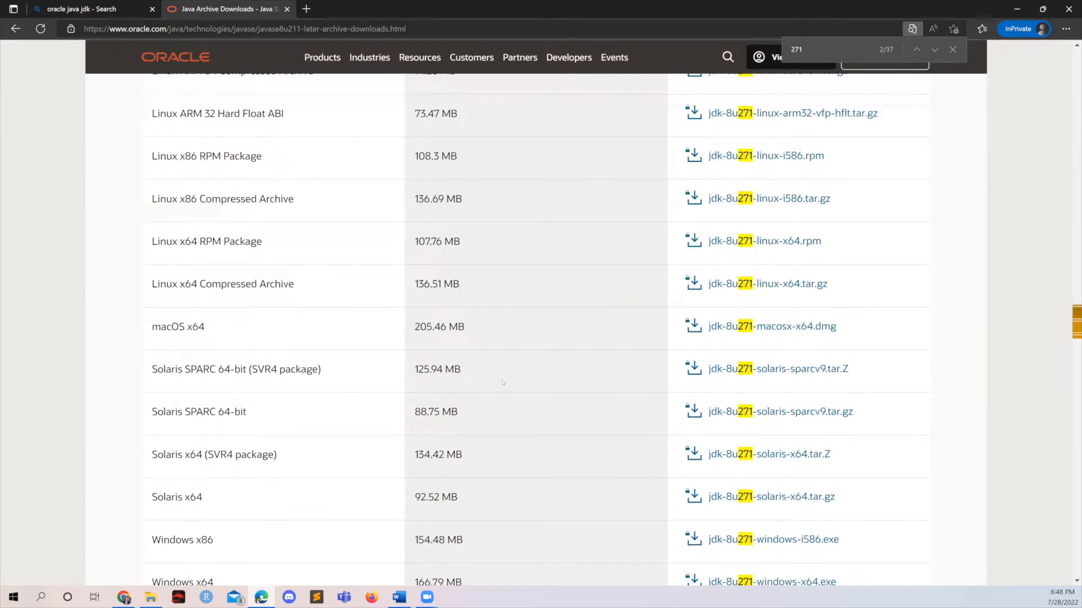
{"action": "scroll", "coordinate": [502, 382], "scroll_direction": "down", "scroll_amount": 6}
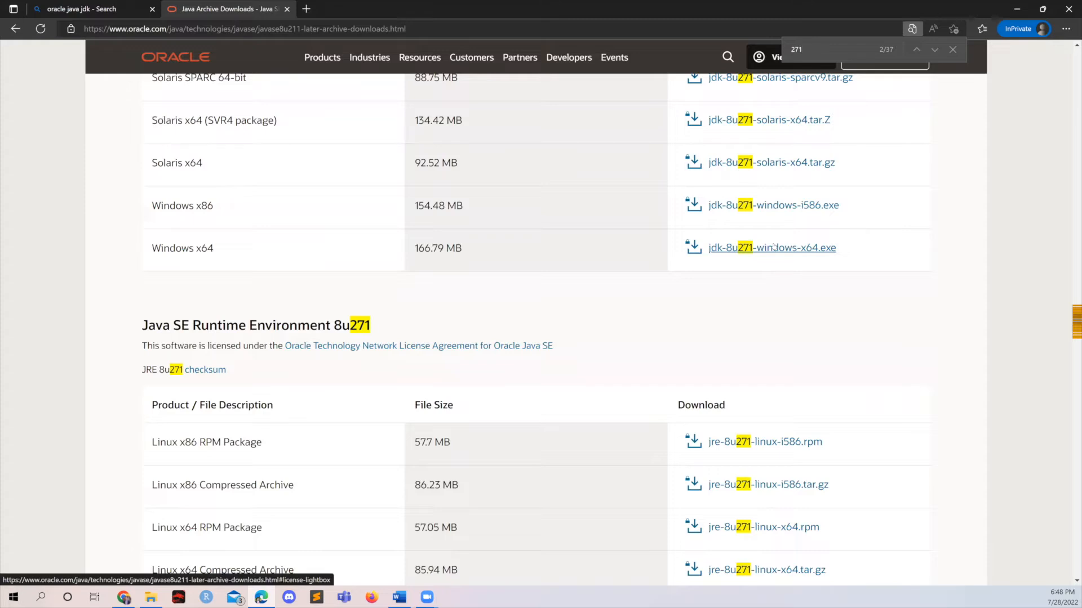
Download jdk-8u271-windows-x64.exe, accepting the Oracle license agreement and signing in to the Oracle account.
{"action": "left_click", "coordinate": [777, 248]}
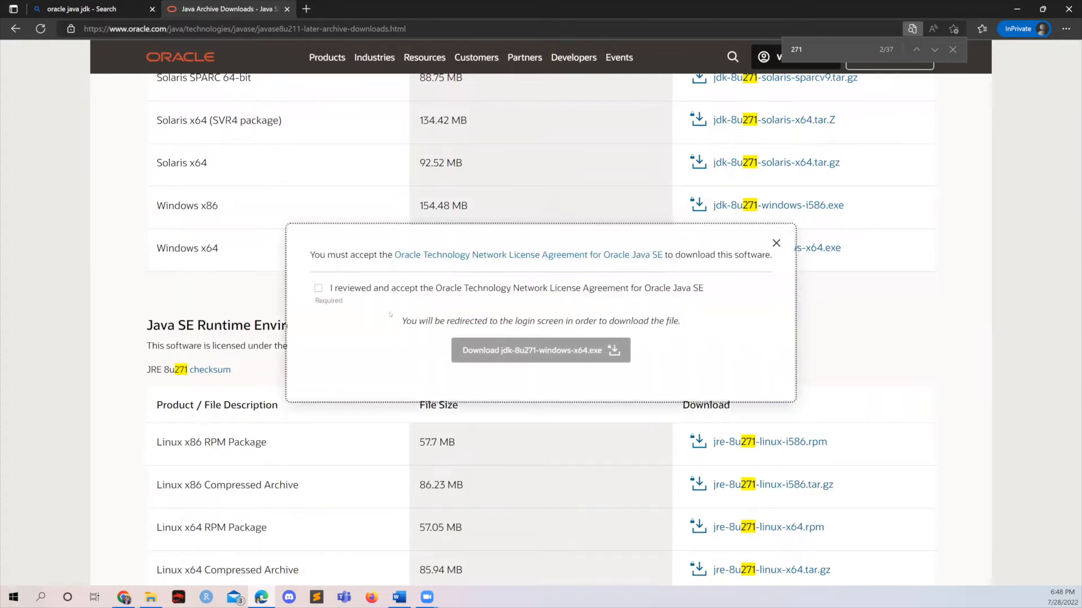
{"action": "left_click", "coordinate": [318, 287]}
{"action": "left_click", "coordinate": [494, 349]}
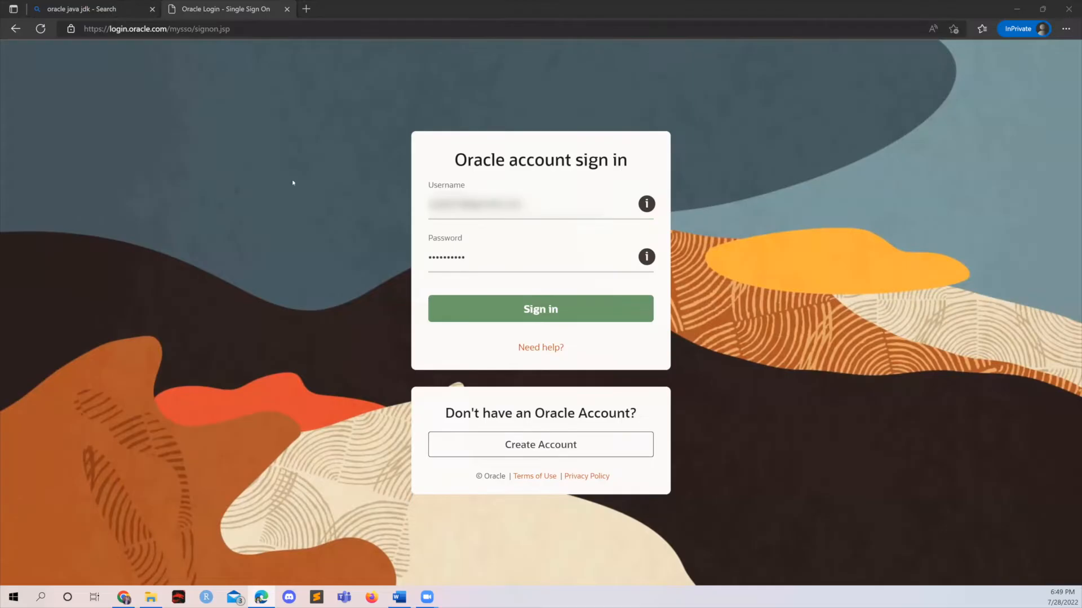
{"action": "key", "text": "Return"}
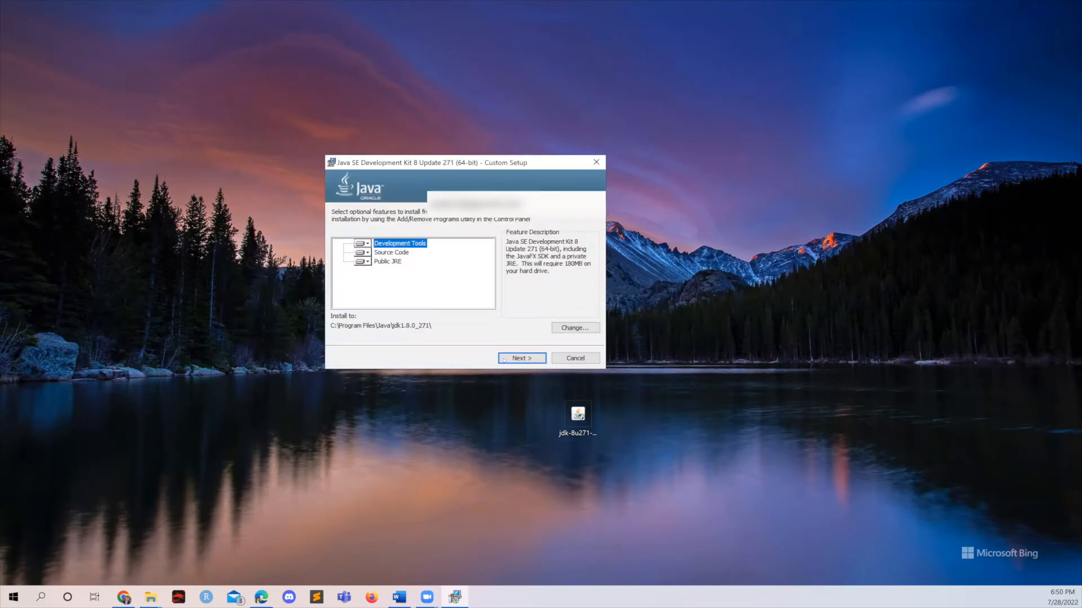
Install JDK 8 Update 271 and its JRE with the default features and the default destination folders.
{"action": "left_click", "coordinate": [523, 361]}
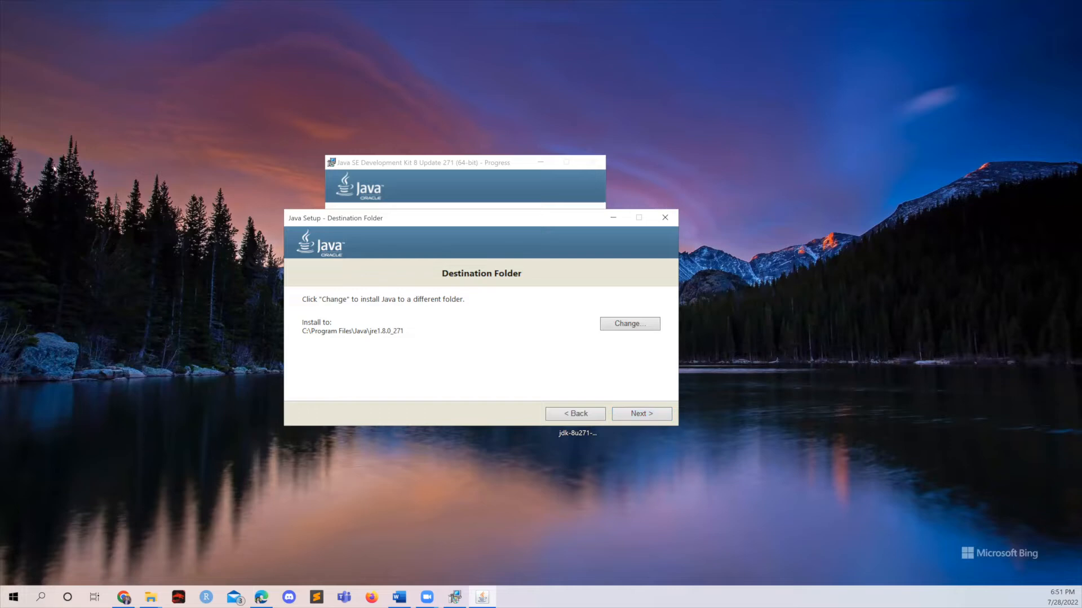
{"action": "left_click", "coordinate": [659, 415]}
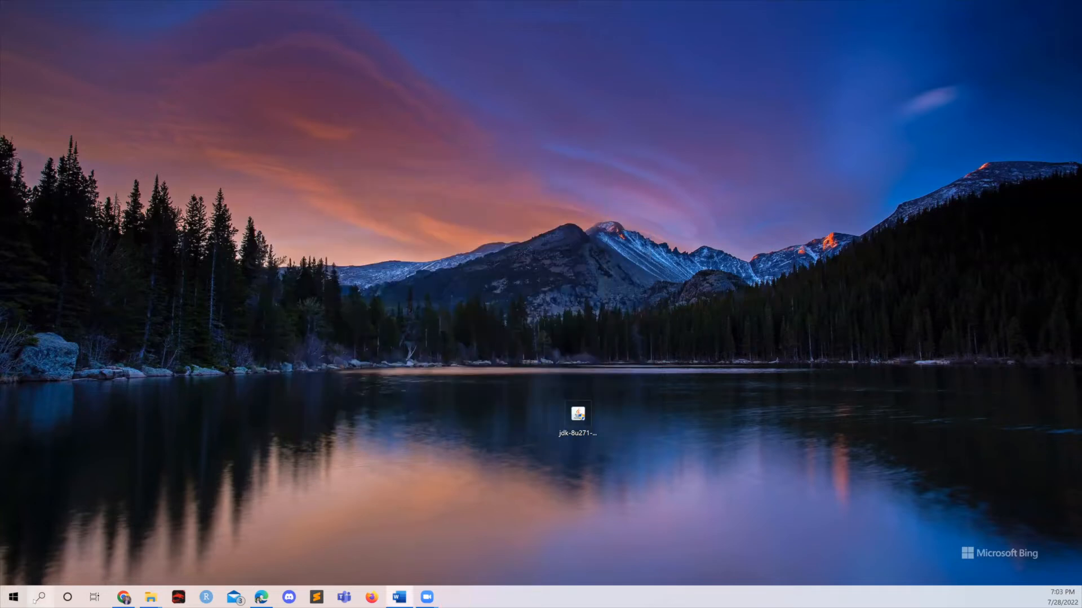
Open the Windows environment variables settings and select Path among the user variables.
{"action": "left_click", "coordinate": [40, 597]}
{"action": "type", "text": "en"}
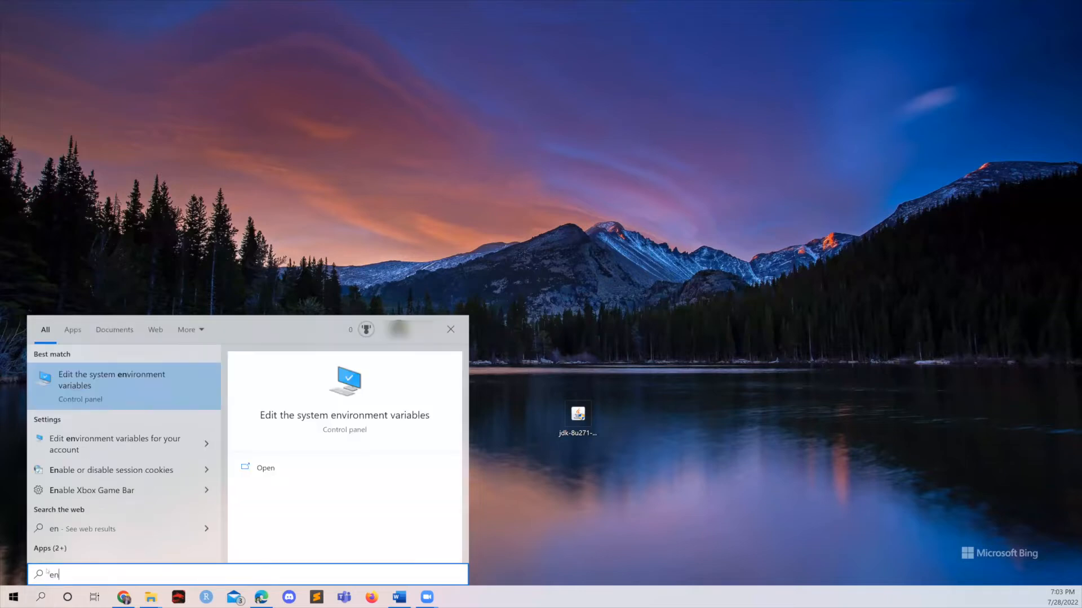
{"action": "left_click", "coordinate": [93, 393]}
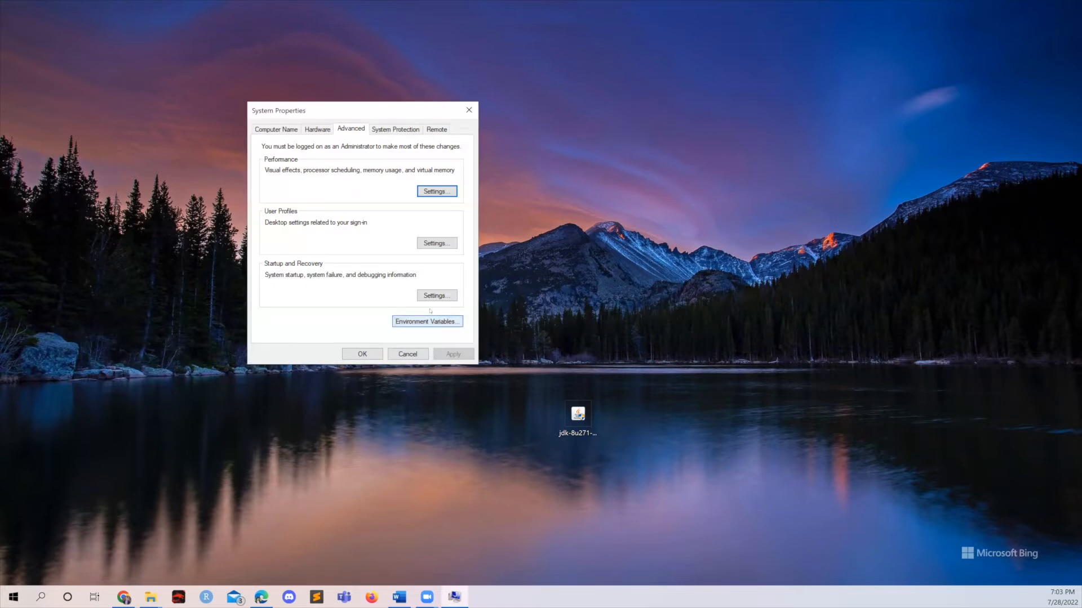
{"action": "left_click", "coordinate": [430, 319]}
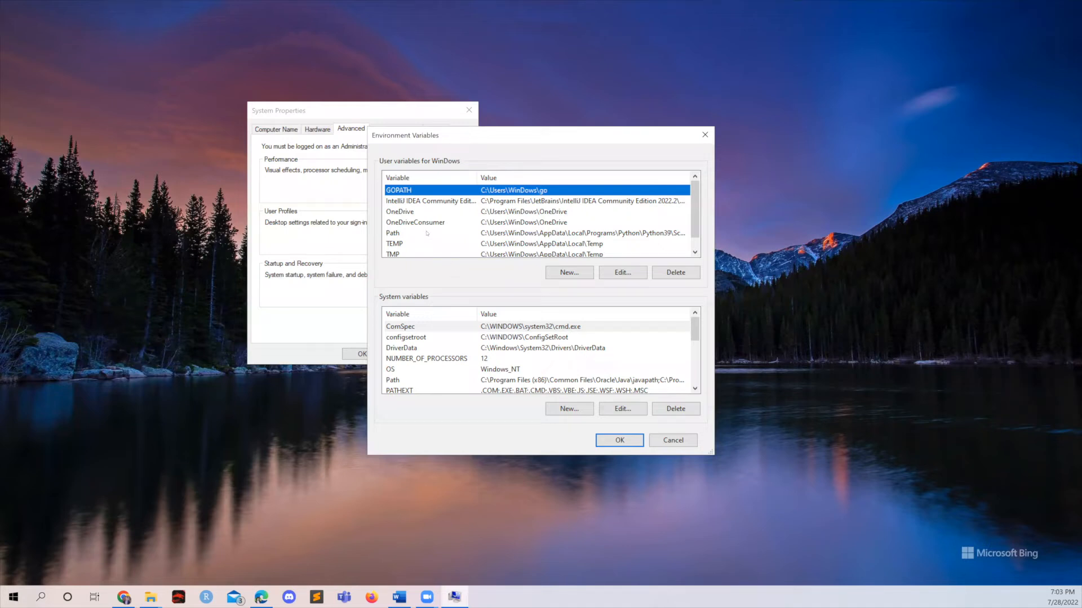
{"action": "left_click", "coordinate": [406, 234]}
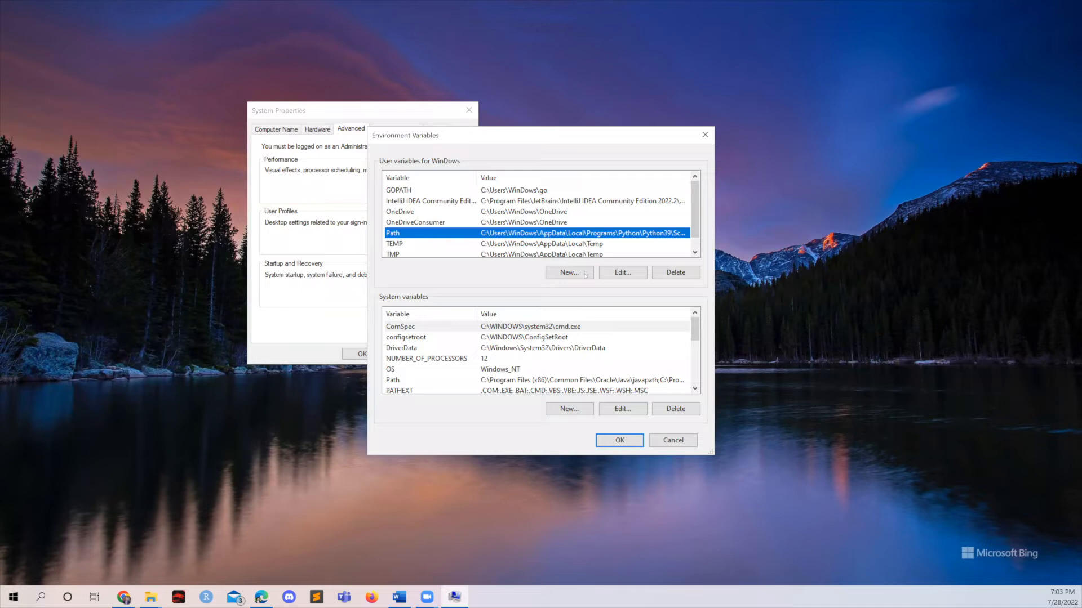
In File Explorer, open the folder C:\Program Files\Java\jdk1.8.0_271\bin.
{"action": "key", "text": "super+e"}
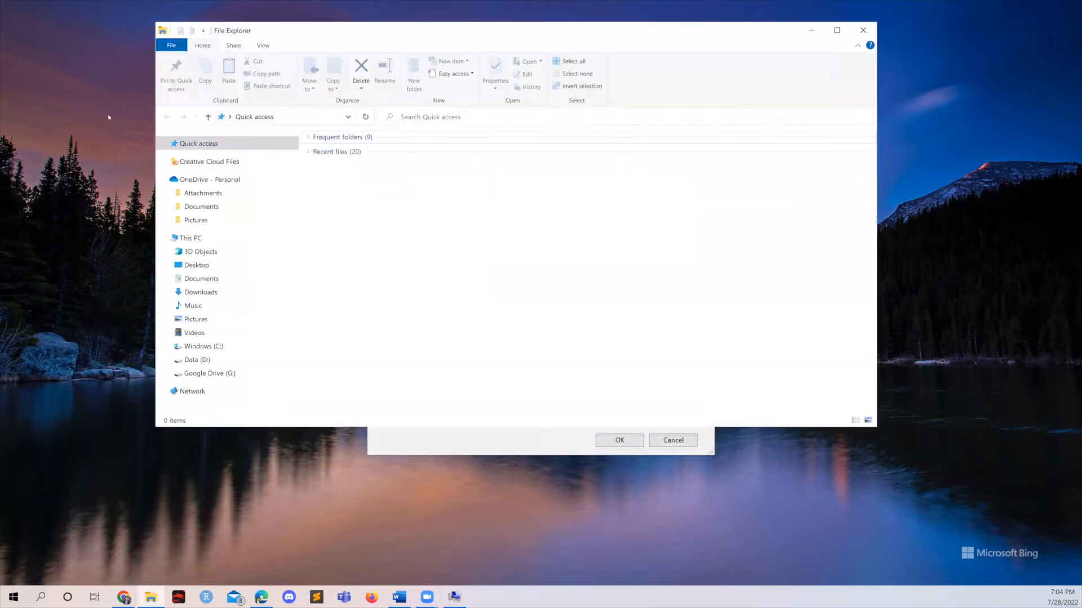
{"action": "left_click", "coordinate": [203, 347]}
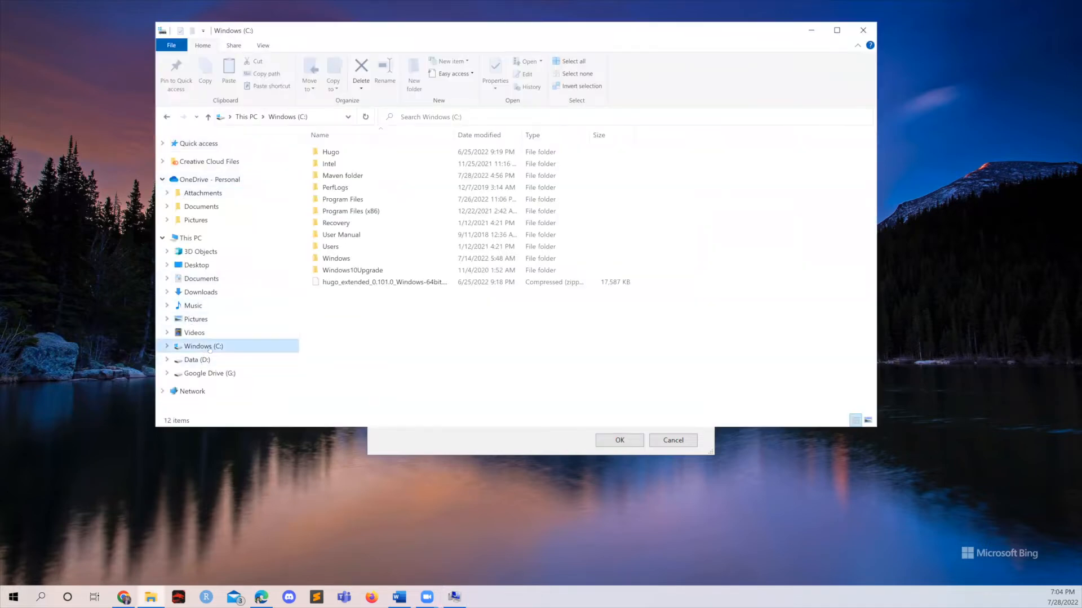
{"action": "double_click", "coordinate": [349, 200]}
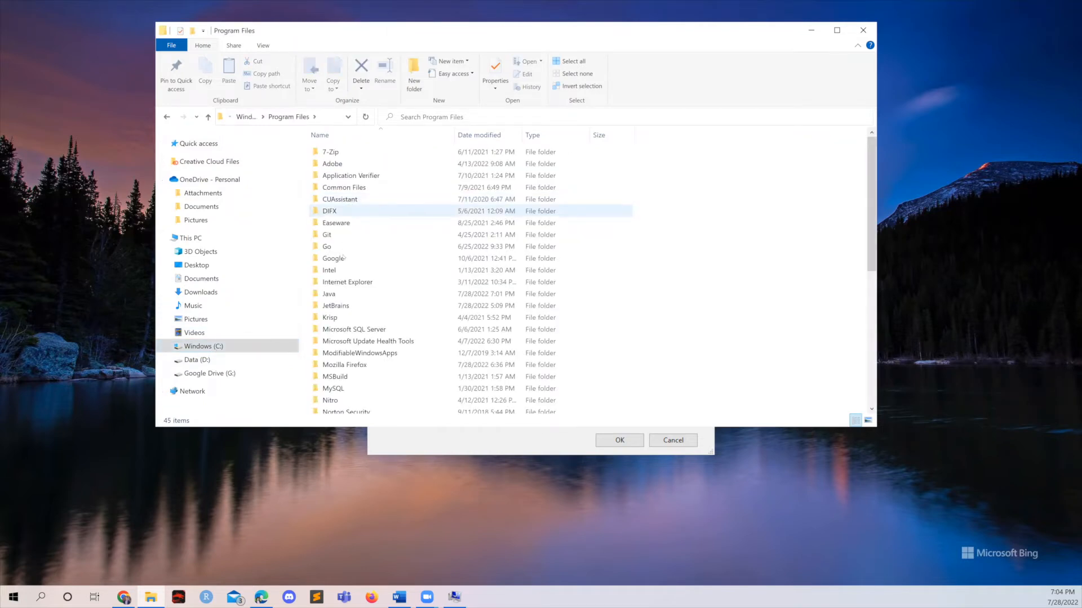
{"action": "left_click", "coordinate": [336, 294]}
{"action": "double_click", "coordinate": [336, 294]}
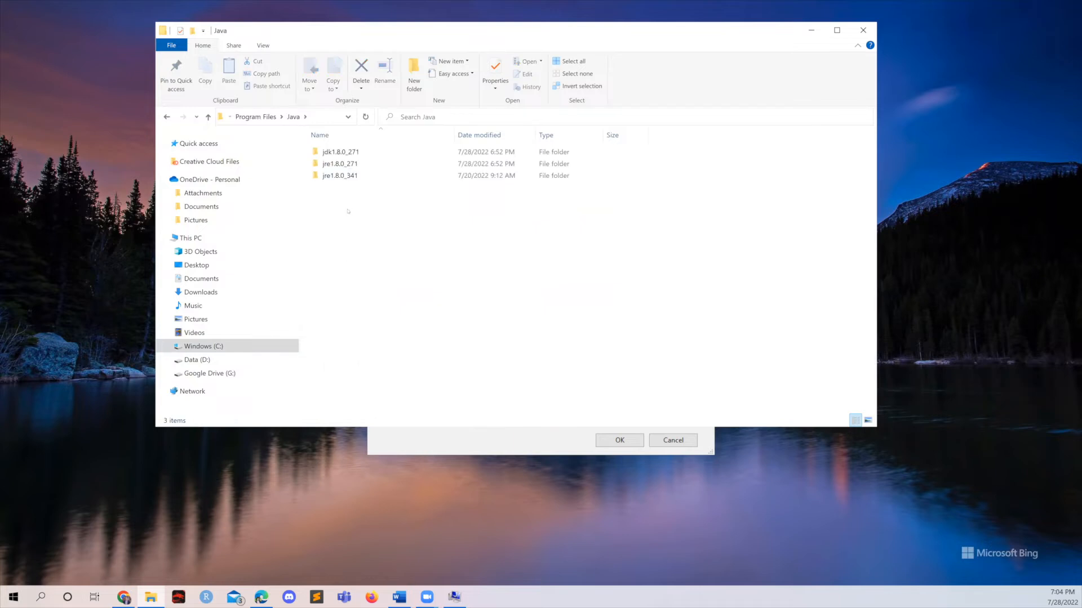
{"action": "double_click", "coordinate": [389, 154]}
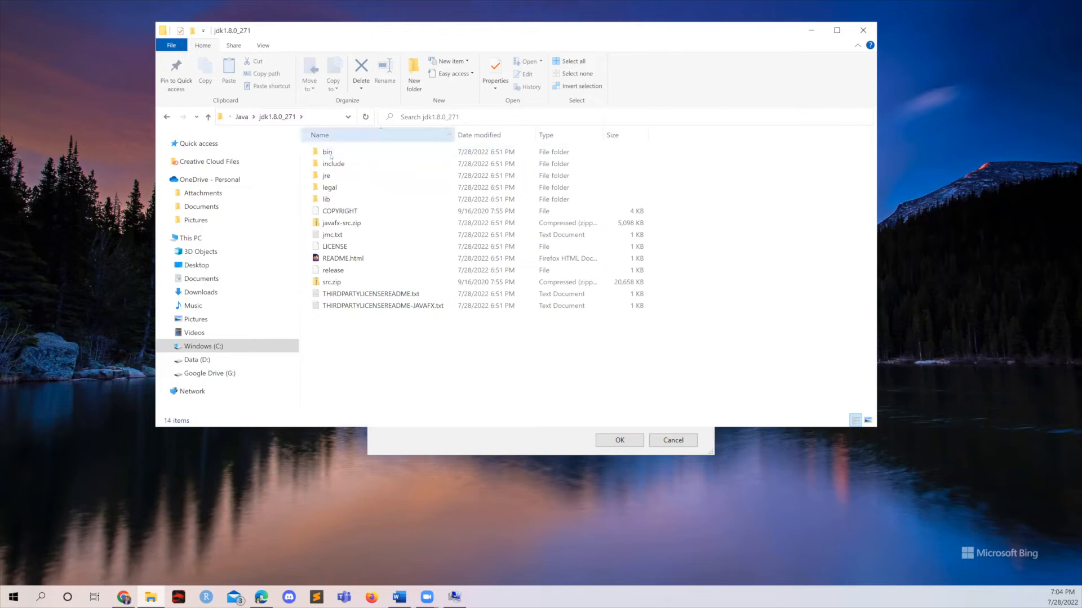
{"action": "double_click", "coordinate": [328, 153]}
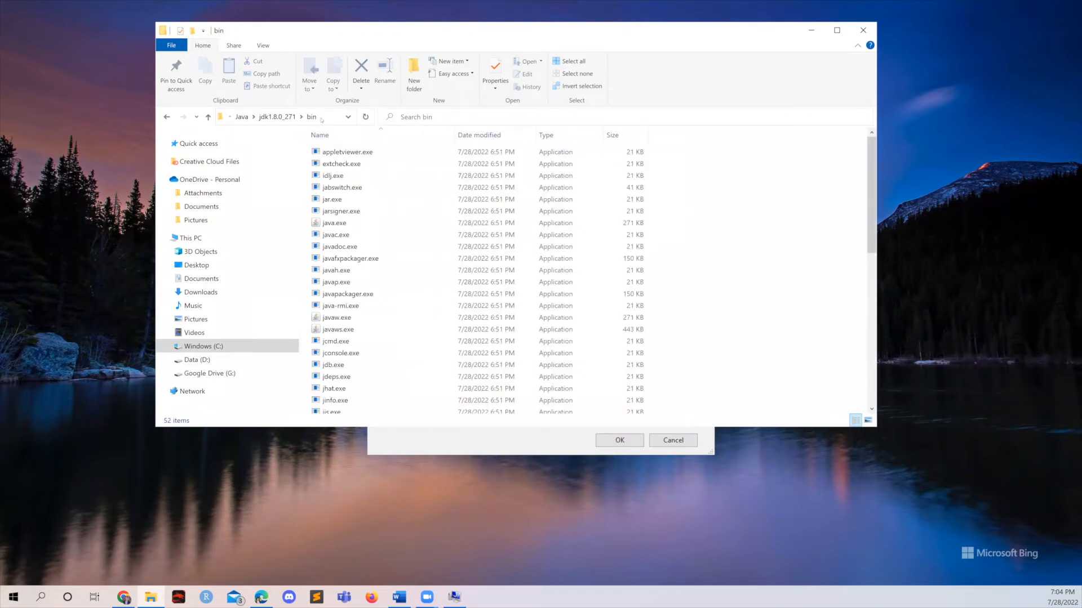
Copy the full path of the JDK bin folder and minimize the File Explorer window.
{"action": "left_click", "coordinate": [320, 118]}
{"action": "right_click", "coordinate": [315, 119]}
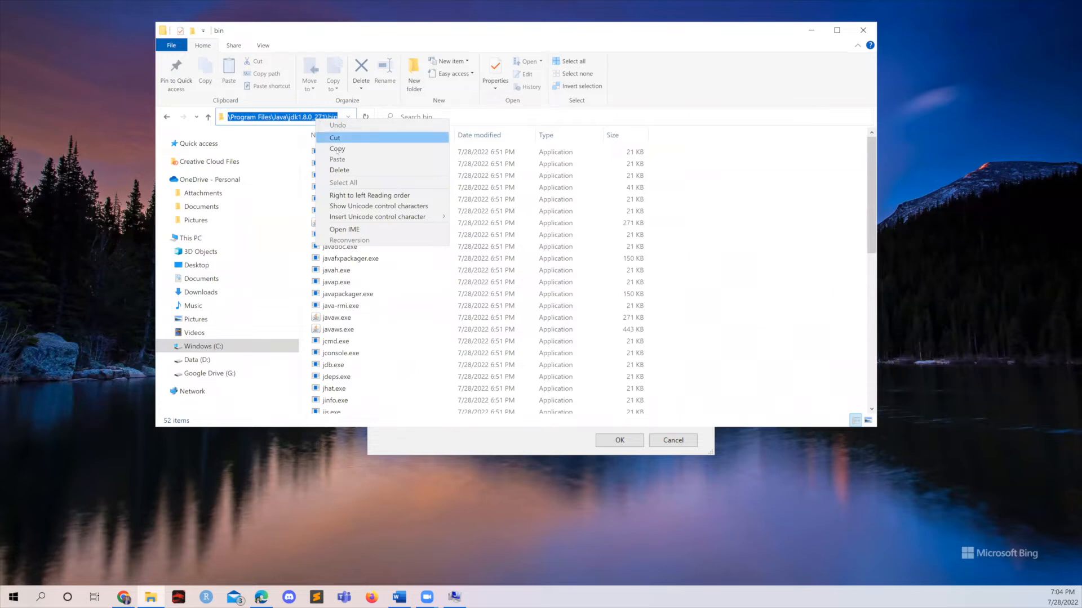
{"action": "left_click", "coordinate": [337, 150]}
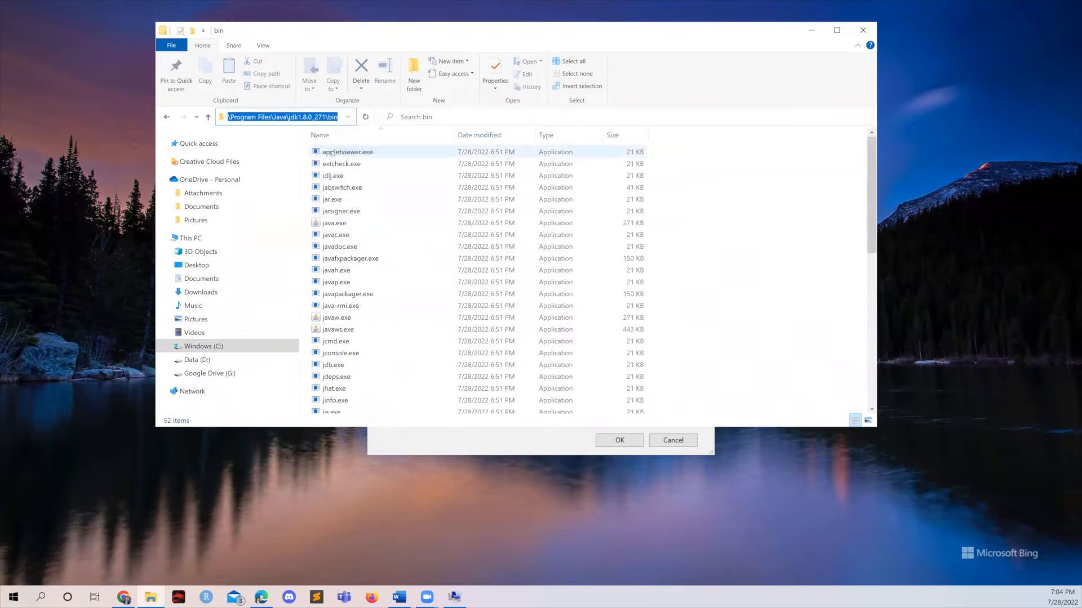
{"action": "left_click", "coordinate": [810, 30]}
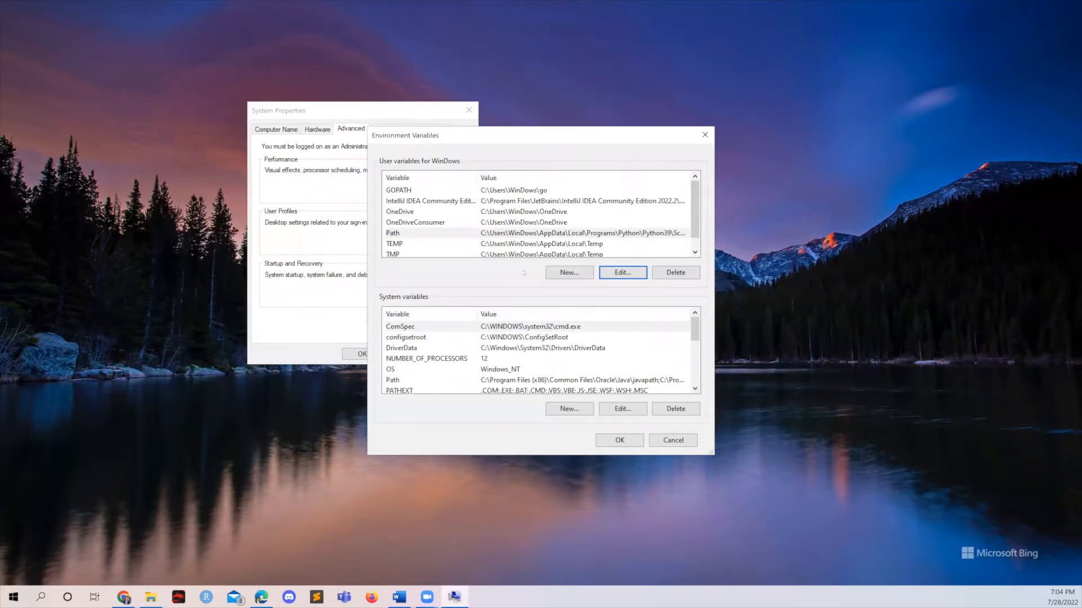
Edit the user Path variable and add the copied path C:\Program Files\Java\jdk1.8.0_271\bin as a new entry.
{"action": "left_click", "coordinate": [417, 232]}
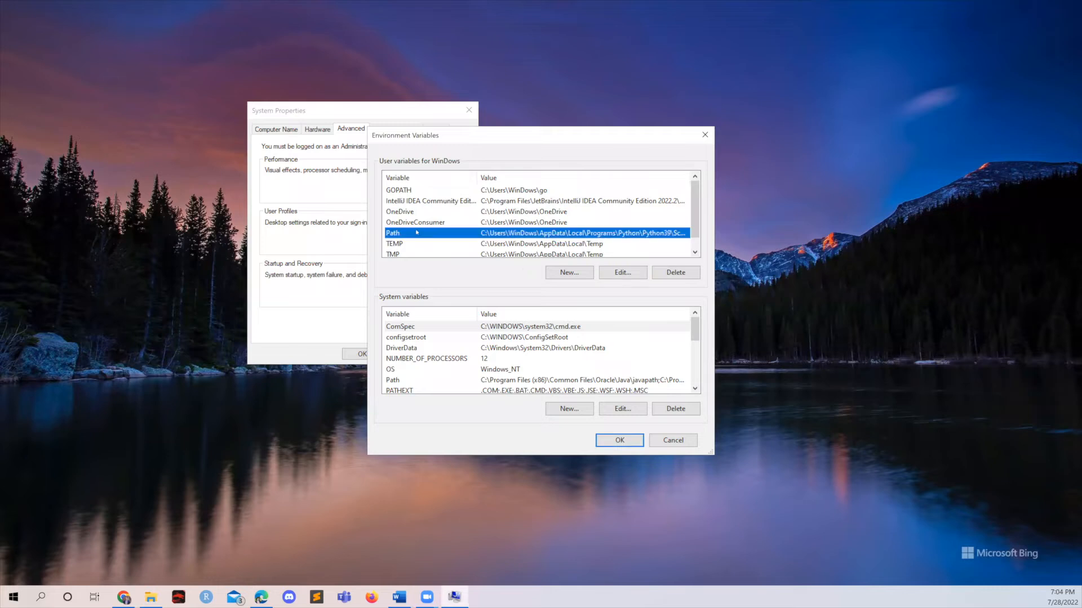
{"action": "left_click", "coordinate": [612, 271]}
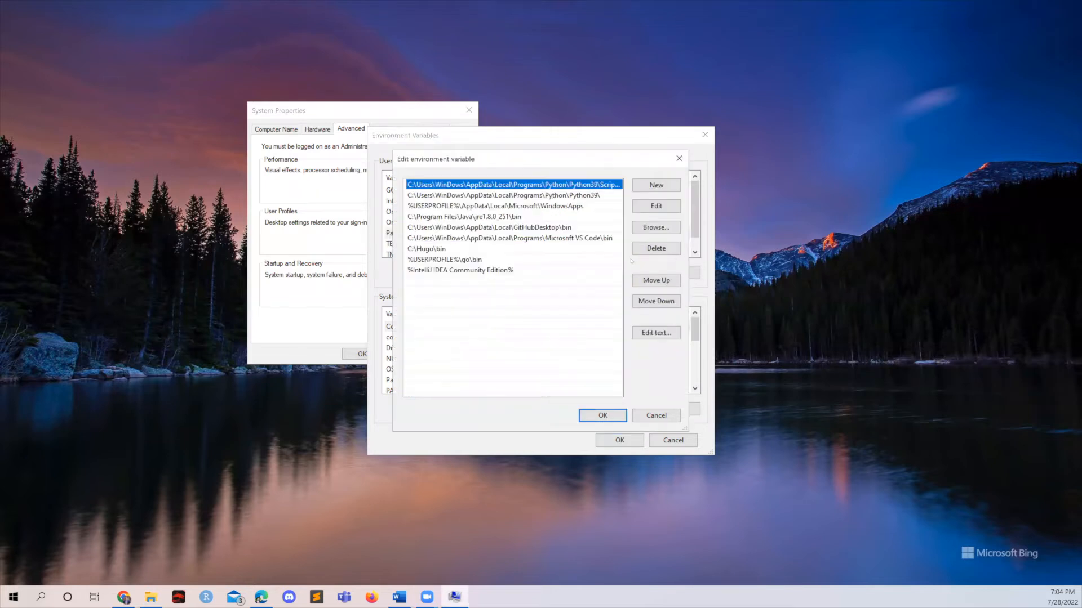
{"action": "left_click", "coordinate": [656, 185]}
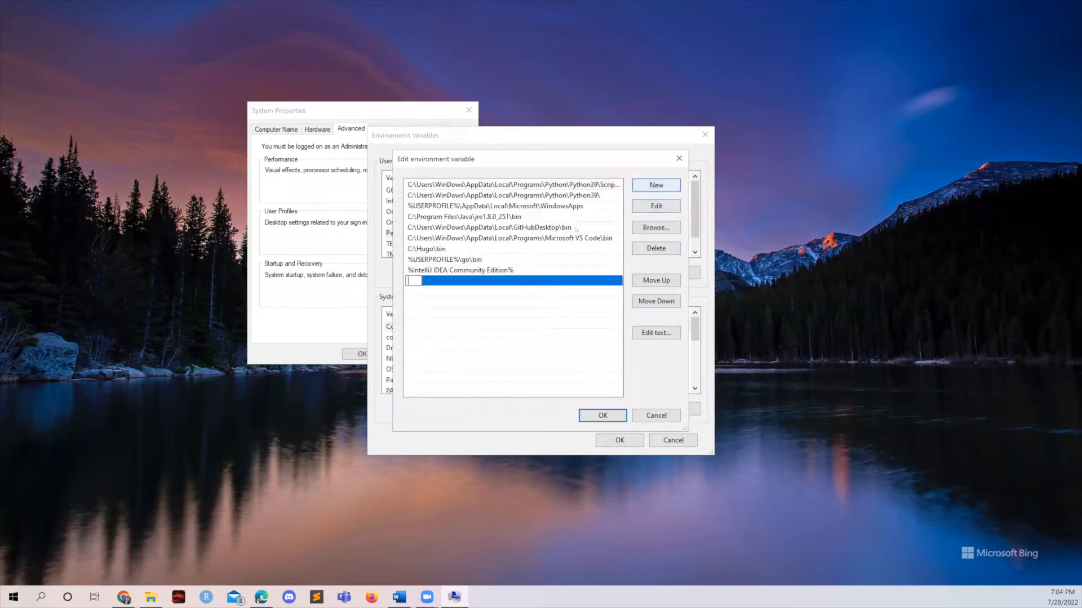
{"action": "right_click", "coordinate": [415, 280]}
{"action": "left_click", "coordinate": [441, 327]}
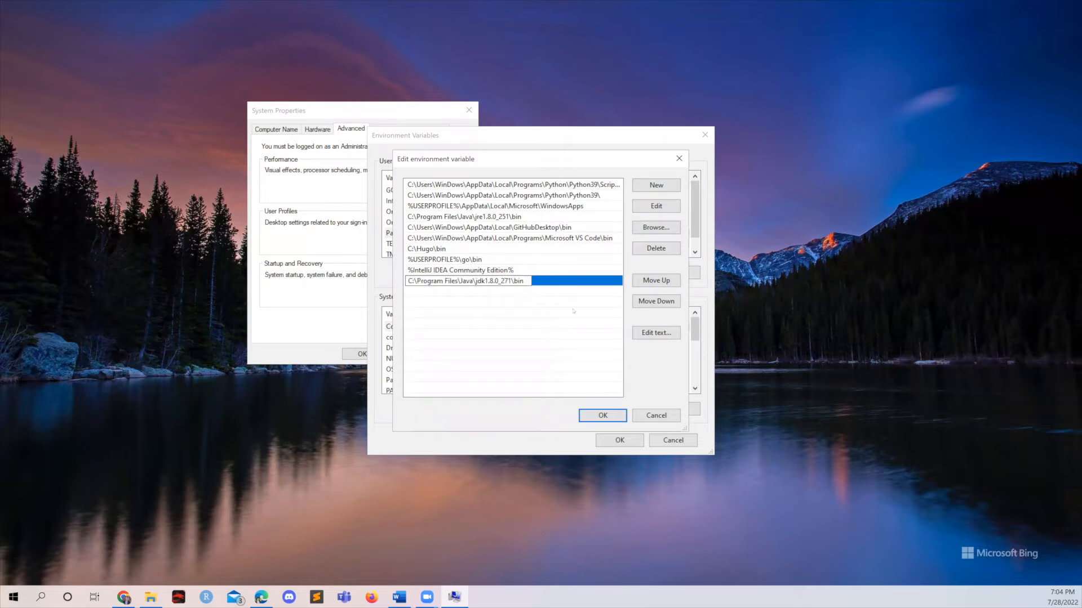
Confirm the user Path edit and add C:\Program Files\Java\jdk1.8.0_271\bin as a new entry in the system Path variable.
{"action": "left_click", "coordinate": [592, 418]}
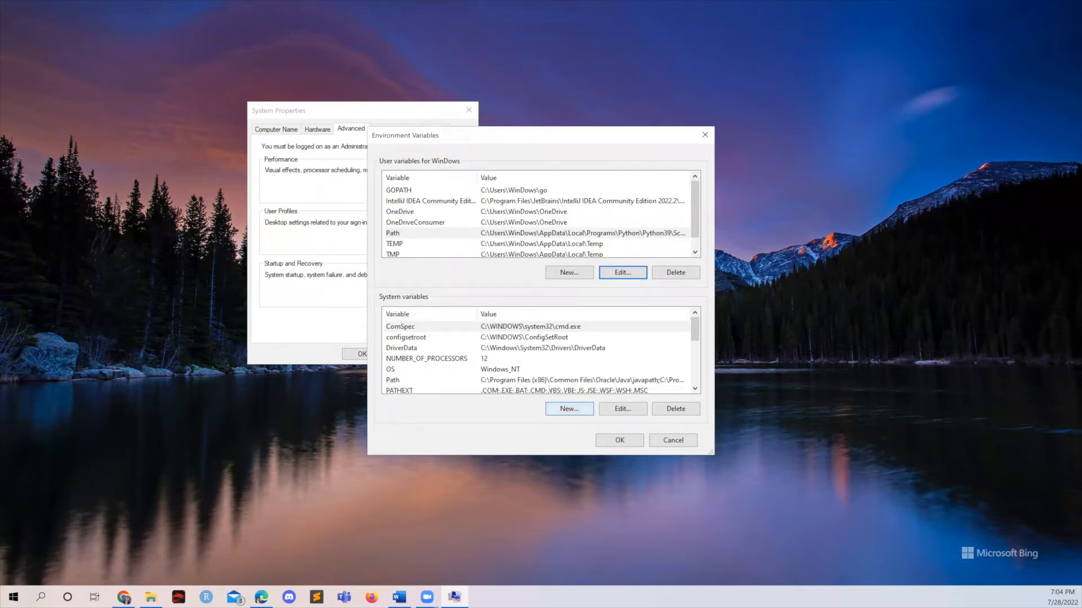
{"action": "left_click", "coordinate": [433, 379]}
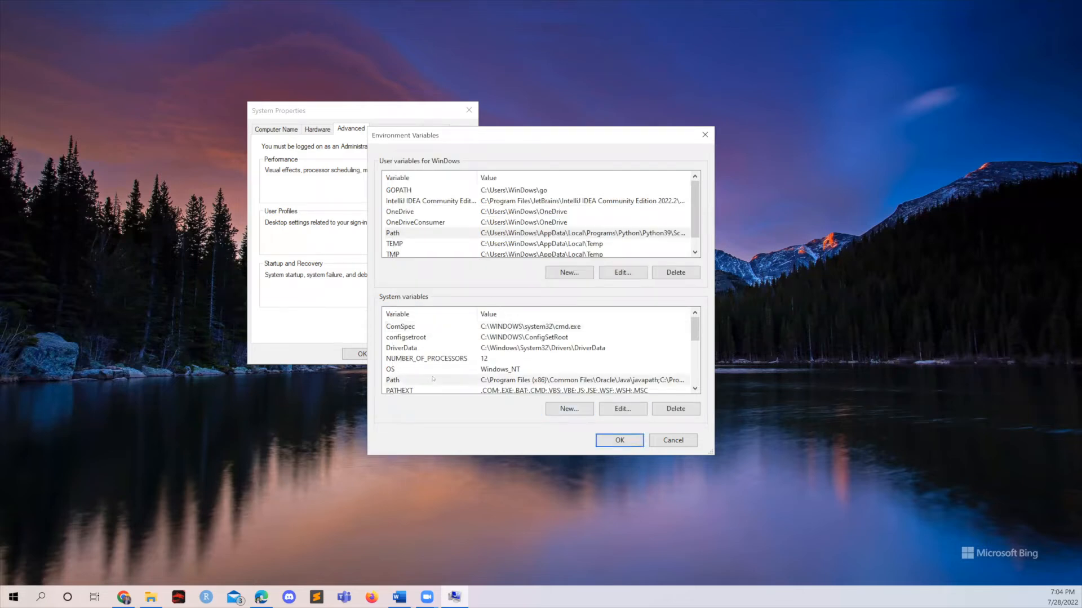
{"action": "left_click", "coordinate": [623, 408]}
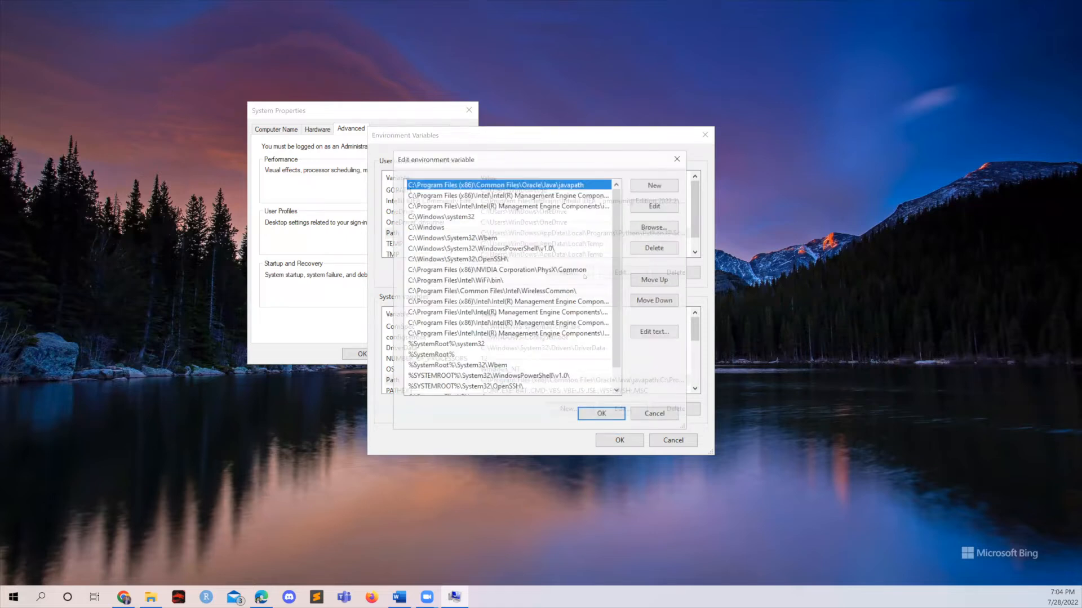
{"action": "scroll", "coordinate": [589, 300], "scroll_direction": "down", "scroll_amount": 1}
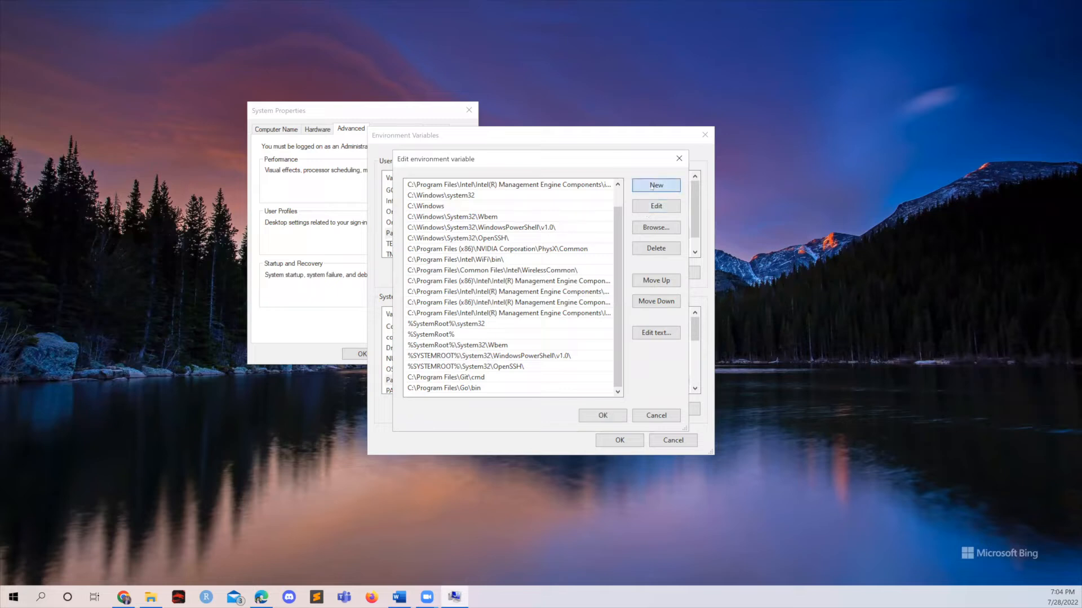
{"action": "left_click", "coordinate": [652, 186]}
{"action": "right_click", "coordinate": [417, 388]}
{"action": "left_click", "coordinate": [442, 433]}
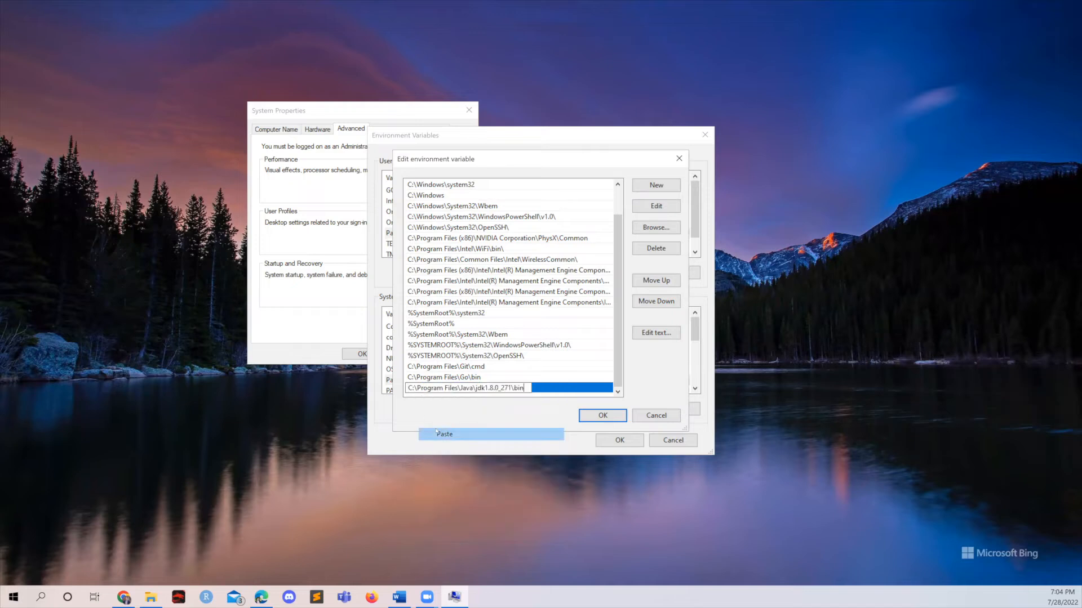
{"action": "left_click", "coordinate": [602, 417]}
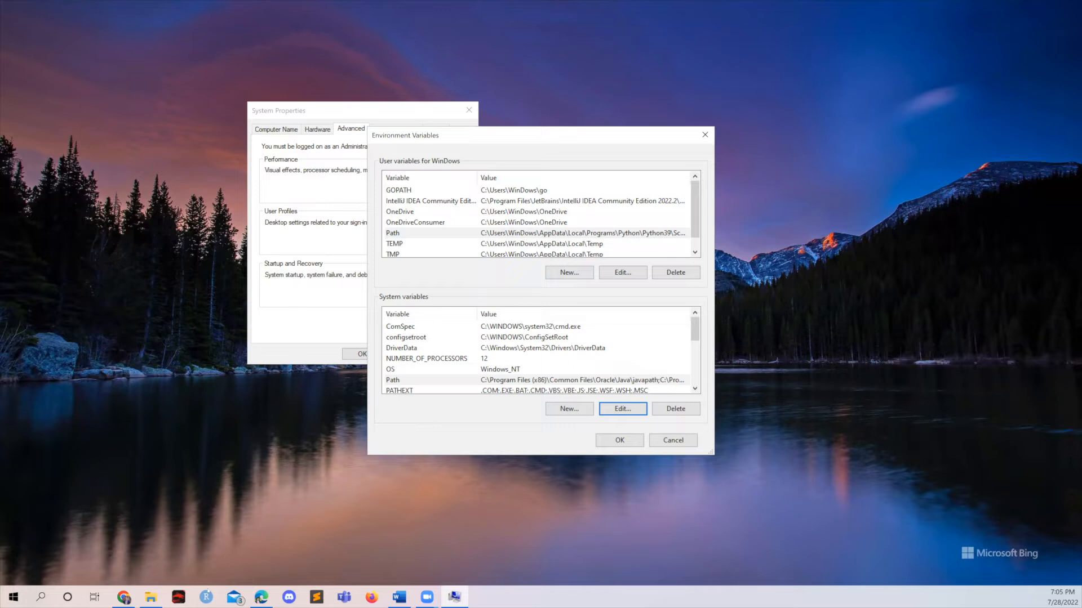
In File Explorer, go up from the bin folder and copy the JDK folder path C:\Program Files\Java\jdk1.8.0_271.
{"action": "left_click", "coordinate": [150, 597]}
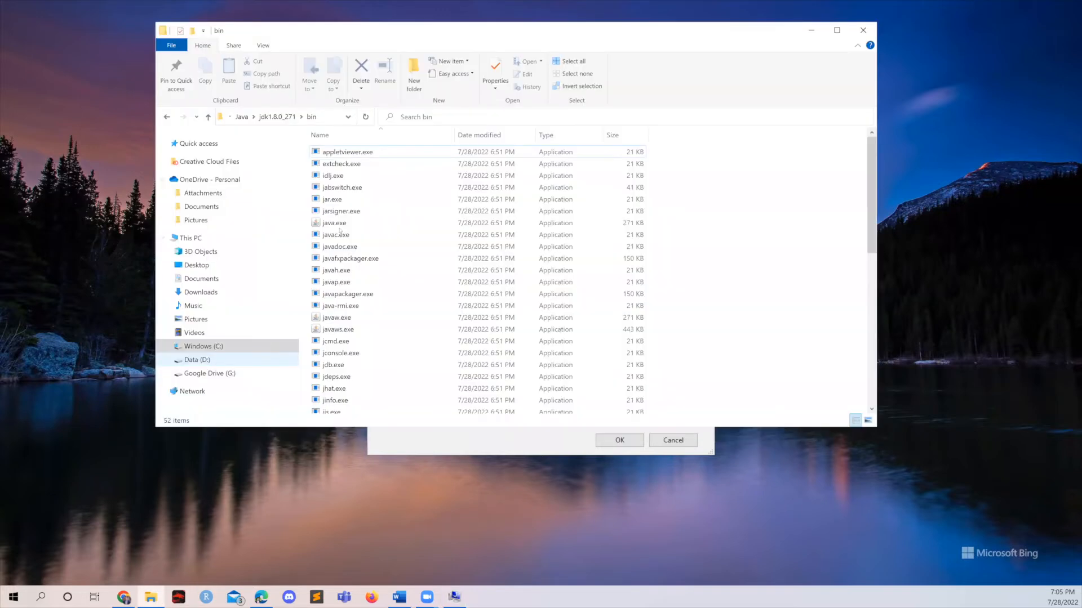
{"action": "left_click", "coordinate": [335, 117]}
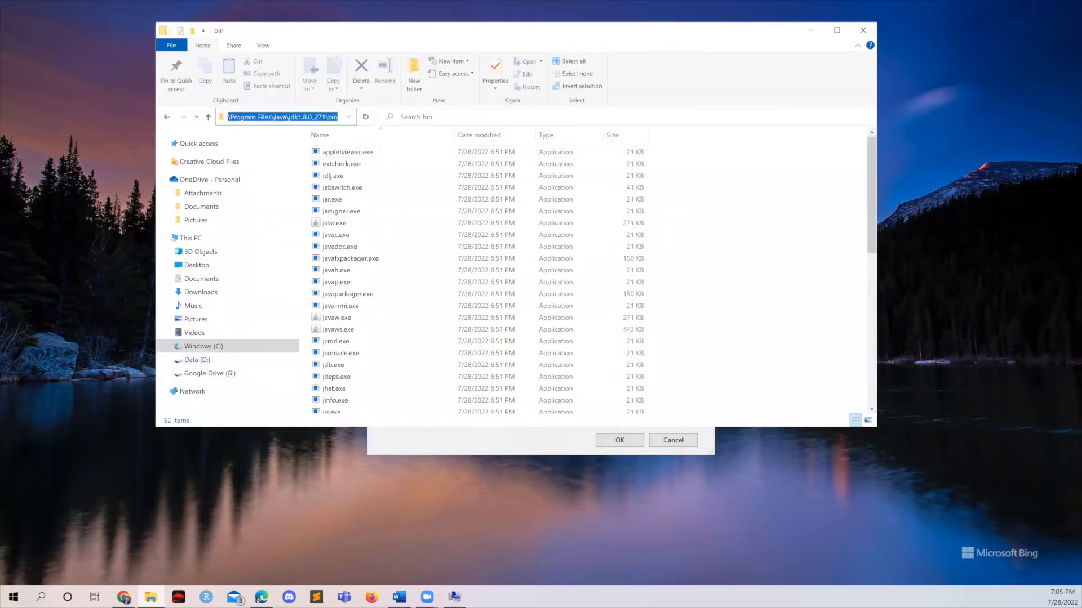
{"action": "left_click", "coordinate": [208, 117]}
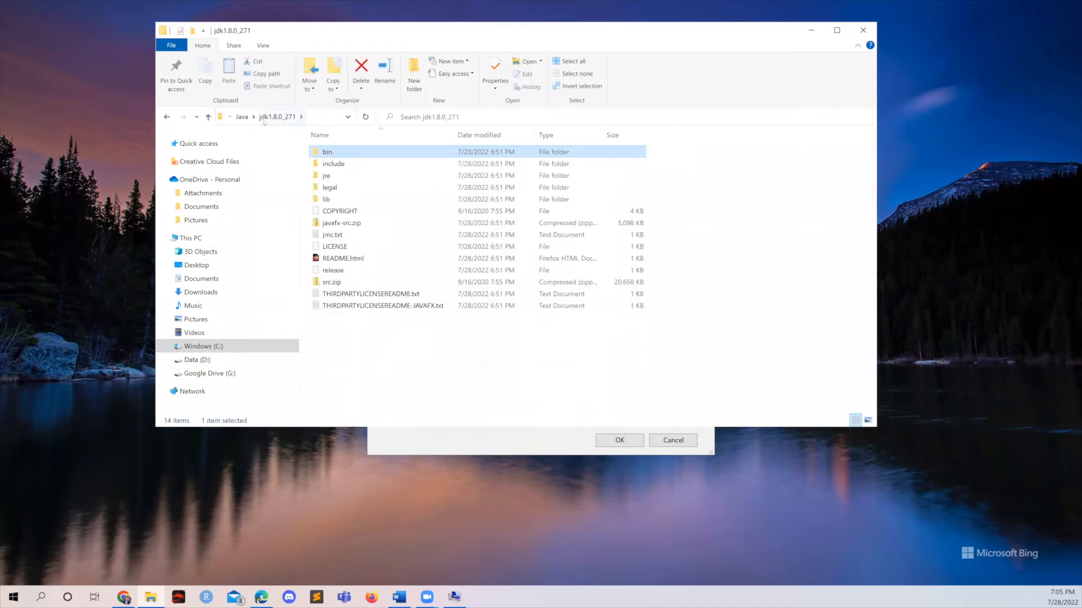
{"action": "left_click", "coordinate": [325, 119]}
{"action": "key", "text": "super+c"}
{"action": "right_click", "coordinate": [327, 117]}
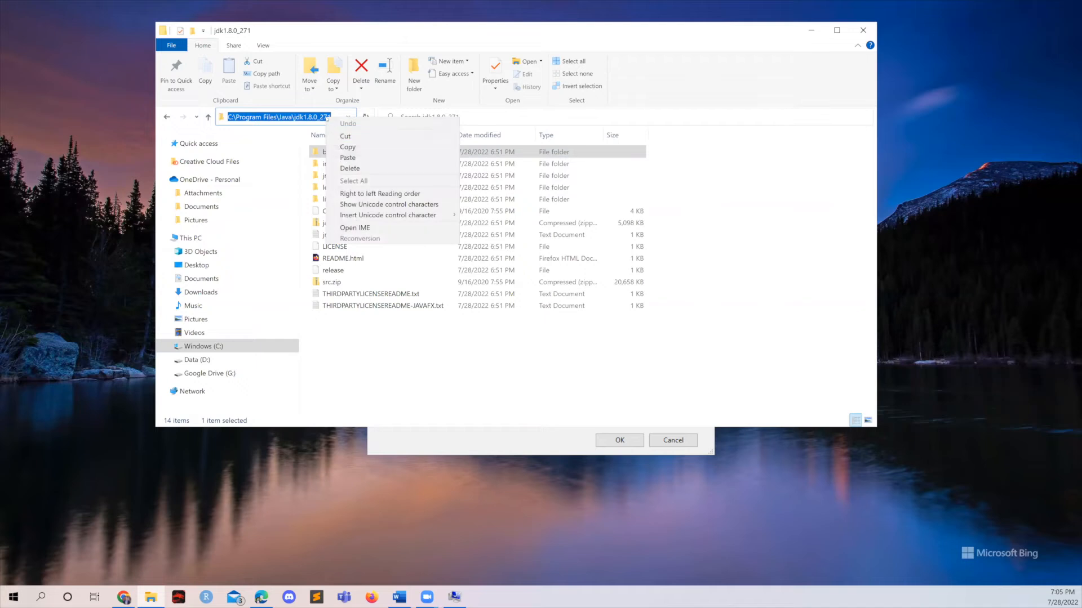
{"action": "left_click", "coordinate": [352, 148]}
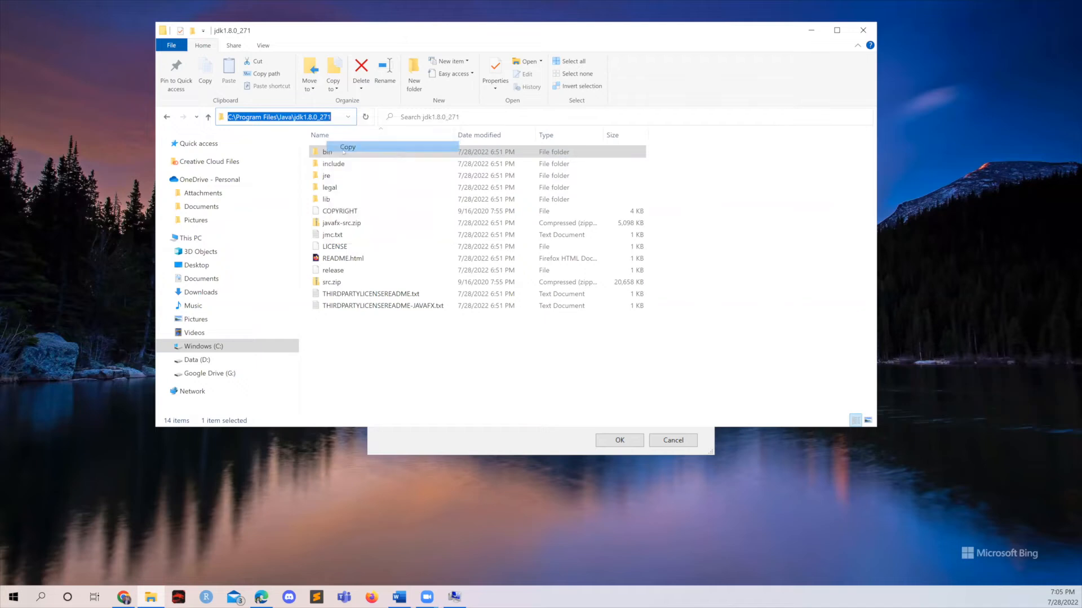
Return to Environment Variables and create a user variable JAVA_HOME with the value C:\Program Files\Java\jdk1.8.0_271.
{"action": "left_click", "coordinate": [433, 452]}
{"action": "left_click", "coordinate": [568, 272]}
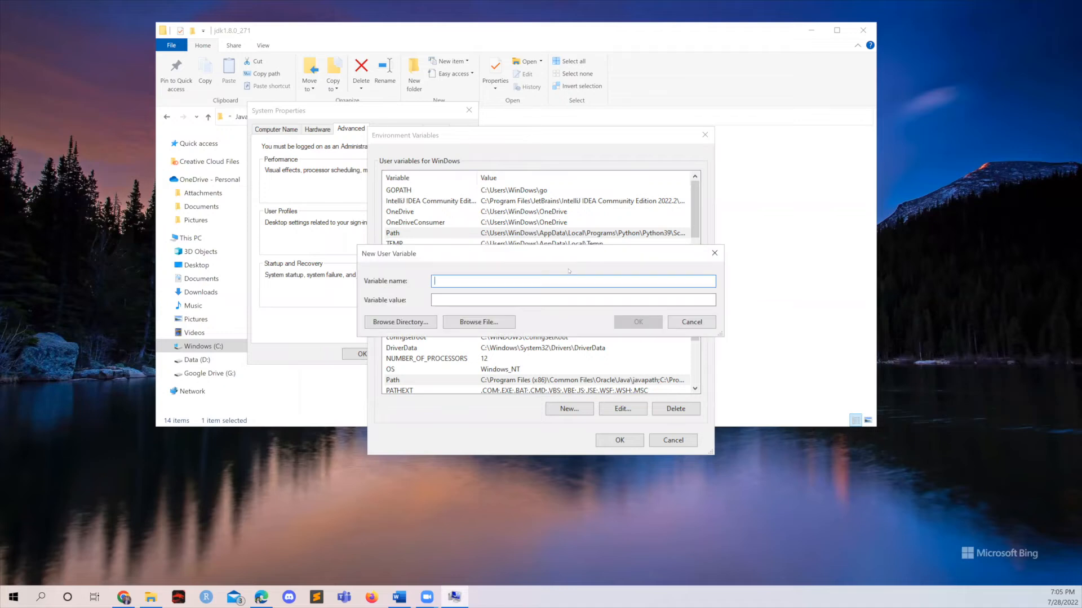
{"action": "type", "text": "JAVA_HOME"}
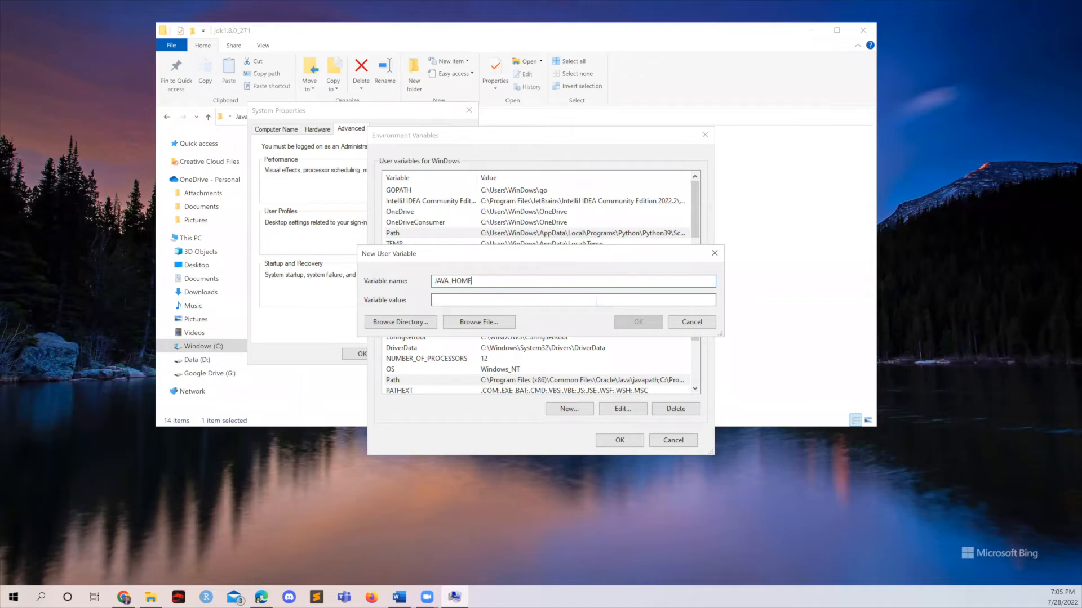
{"action": "right_click", "coordinate": [596, 300]}
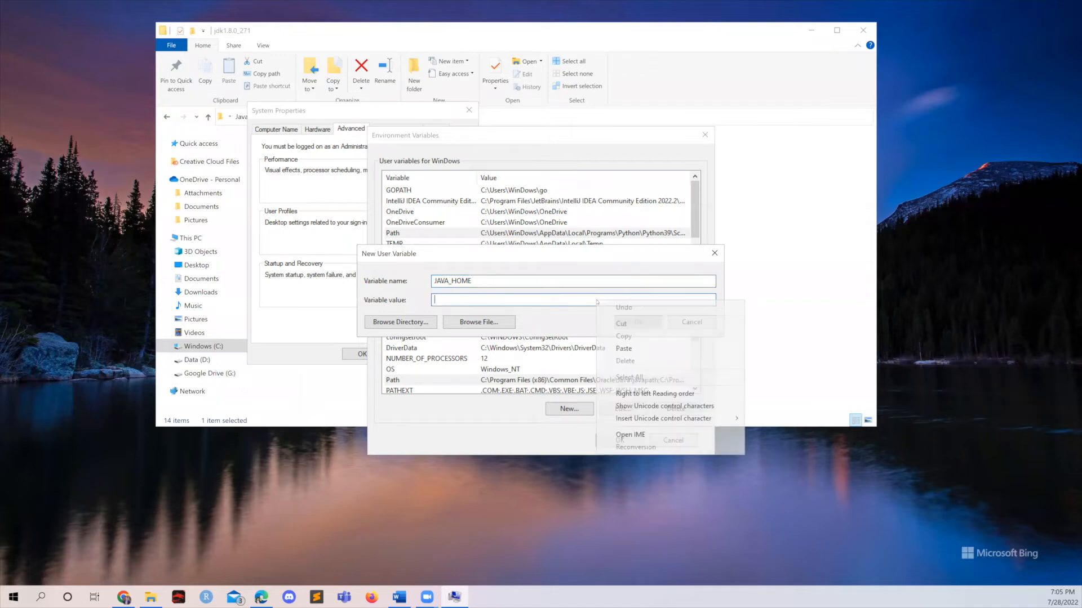
{"action": "left_click", "coordinate": [614, 345]}
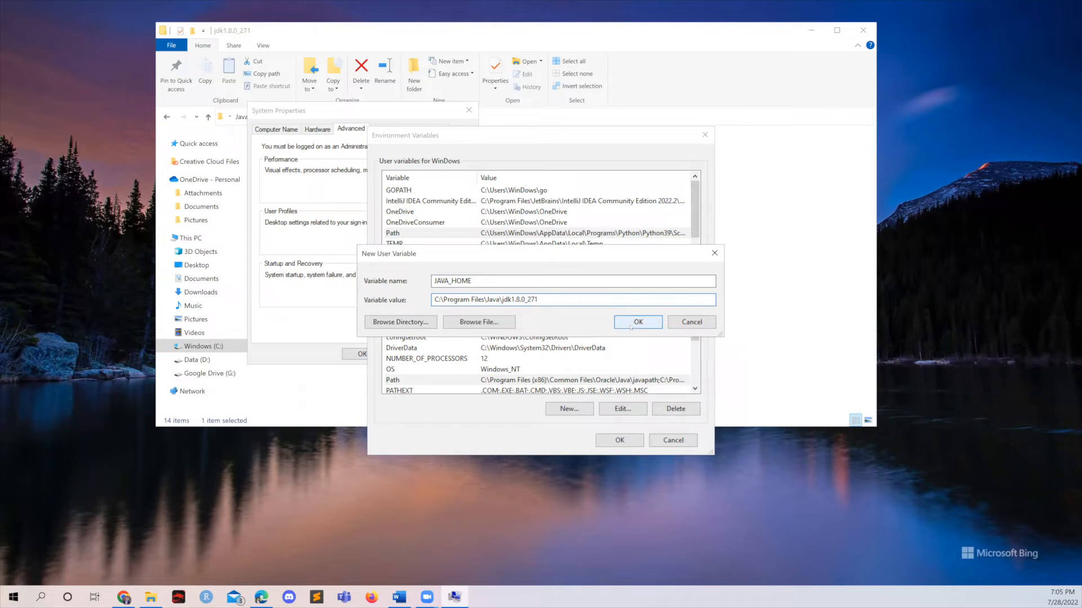
{"action": "left_click", "coordinate": [630, 326]}
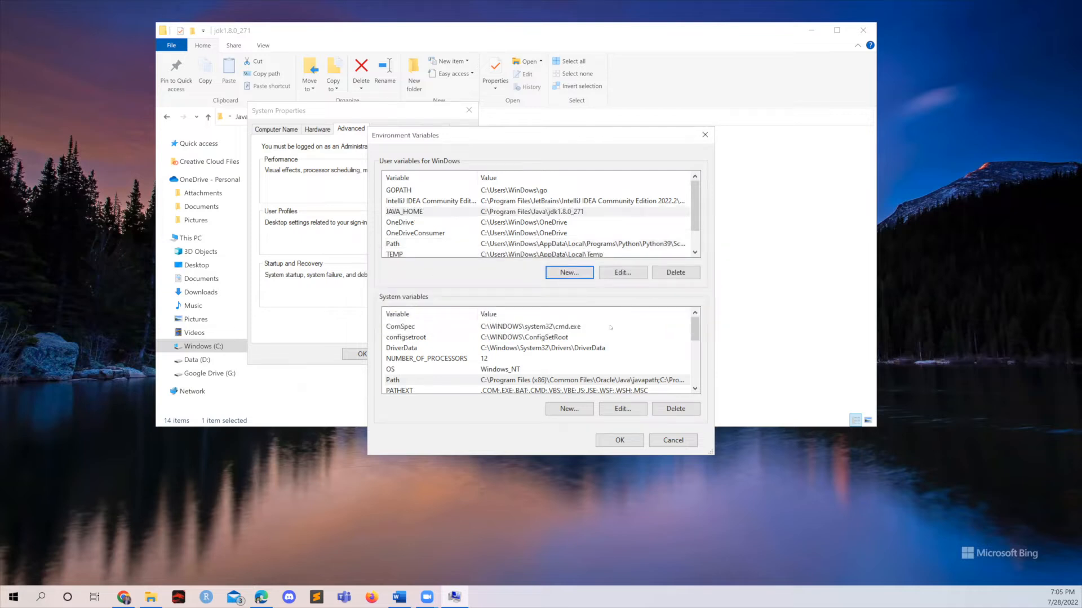
Create a system variable JAVA_HOME with the value C:\Program Files\Java\jdk1.8.0_271 and save all settings, closing the system dialogs.
{"action": "left_click", "coordinate": [568, 409]}
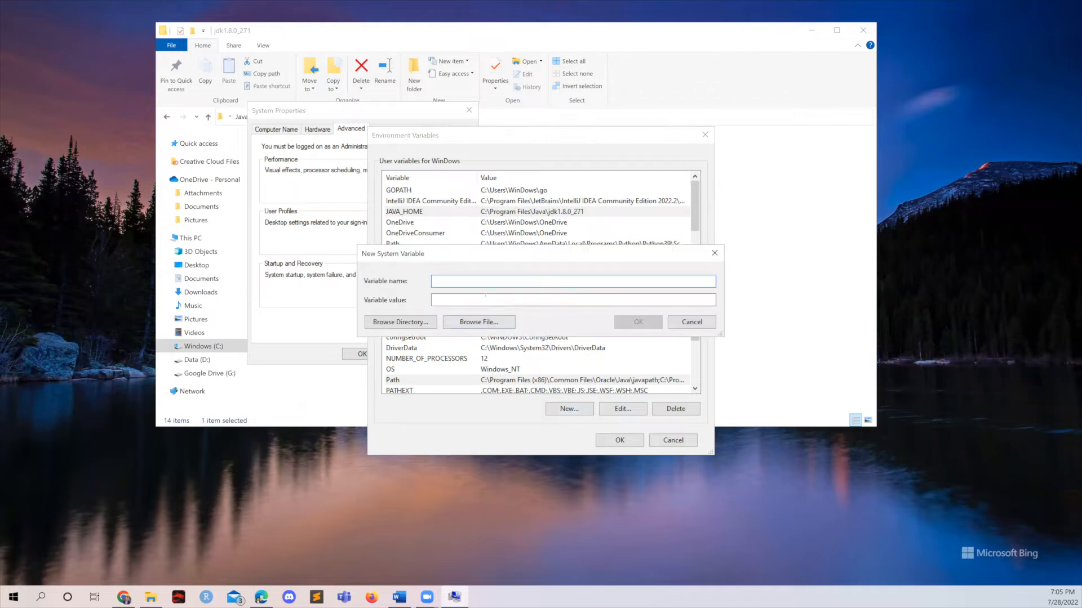
{"action": "type", "text": "JAVA_HOME"}
{"action": "right_click", "coordinate": [500, 304]}
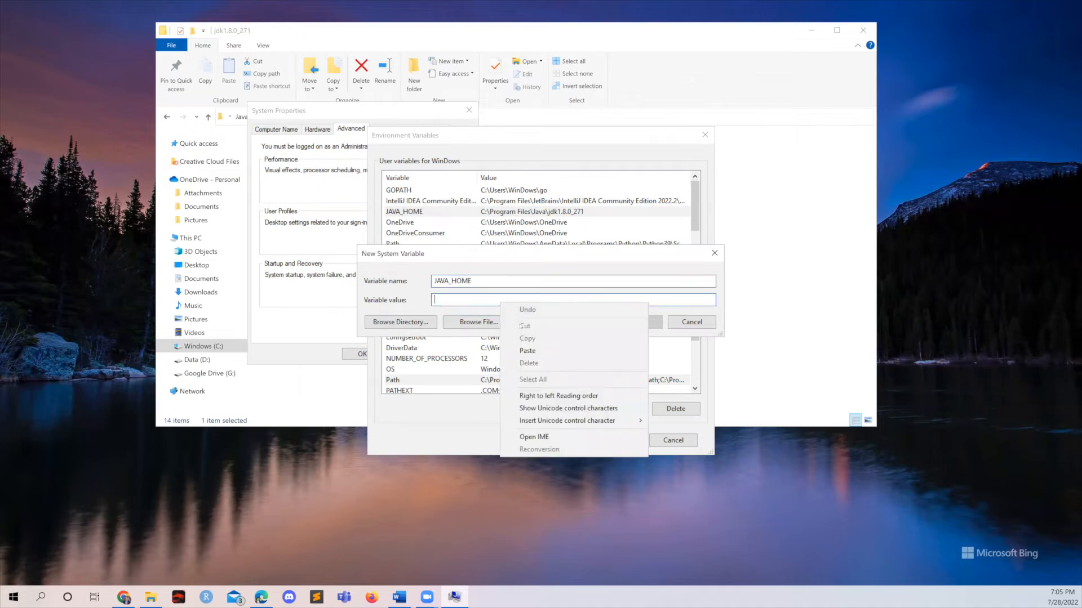
{"action": "left_click", "coordinate": [521, 351]}
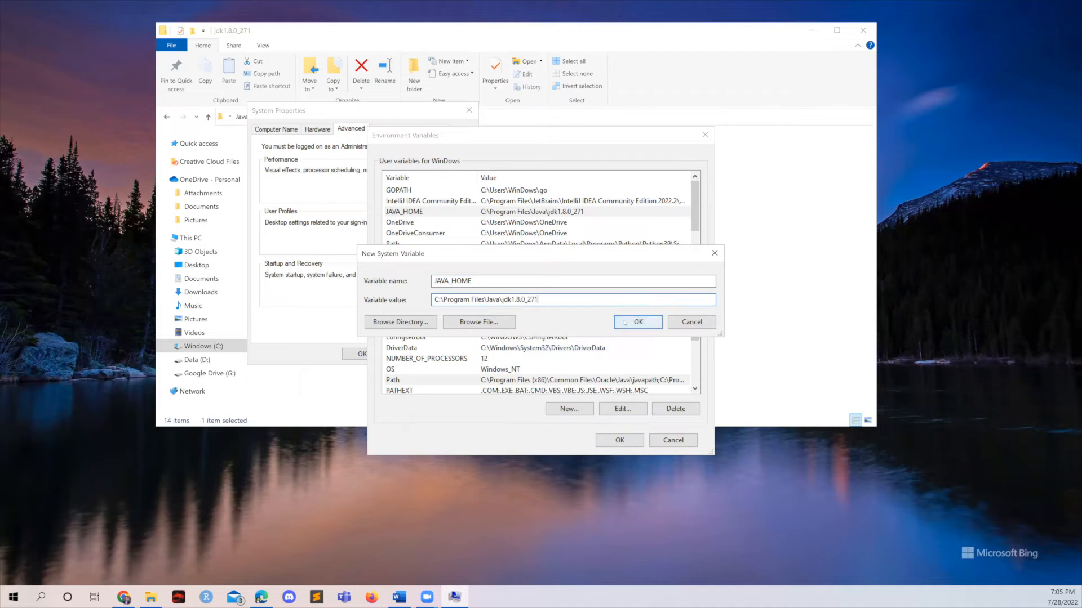
{"action": "left_click", "coordinate": [620, 323]}
{"action": "left_click", "coordinate": [619, 440]}
{"action": "left_click", "coordinate": [362, 355]}
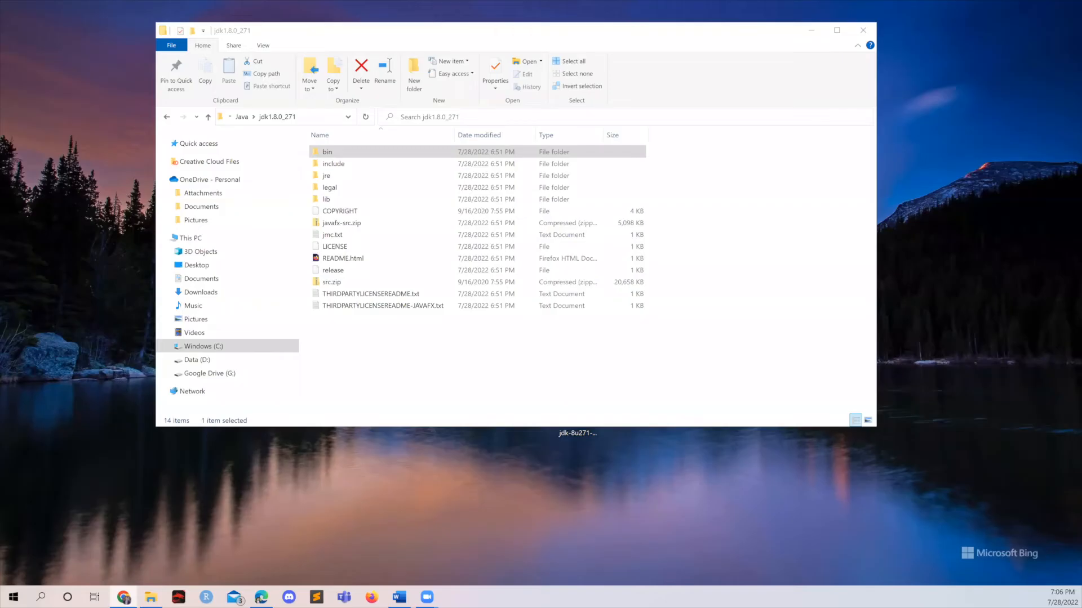
Open Command Prompt and check the installed Java runtime with java -version.
{"action": "left_click", "coordinate": [42, 599]}
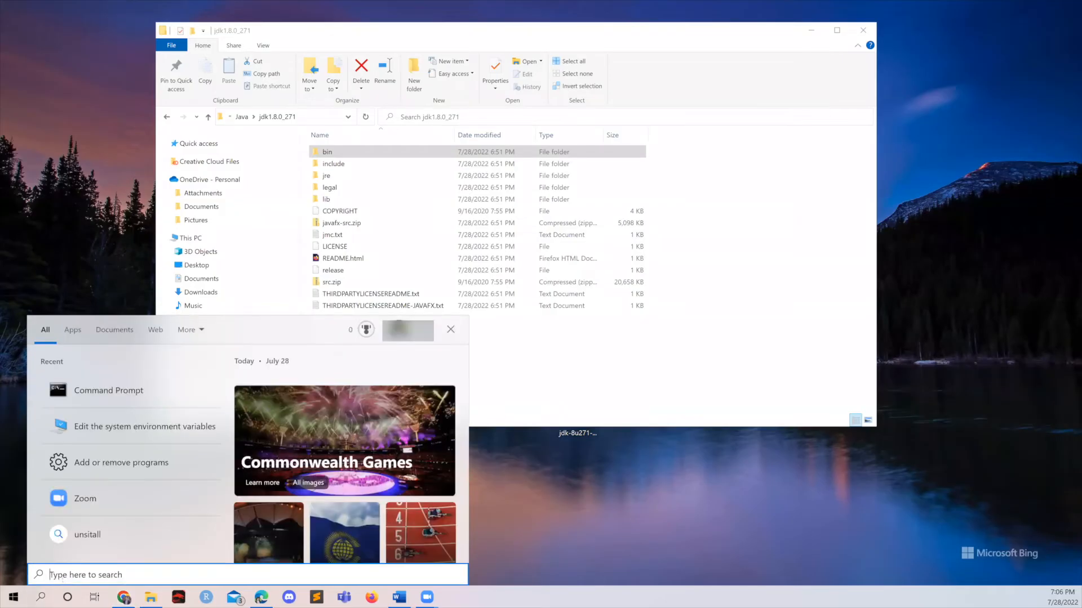
{"action": "type", "text": "cmd"}
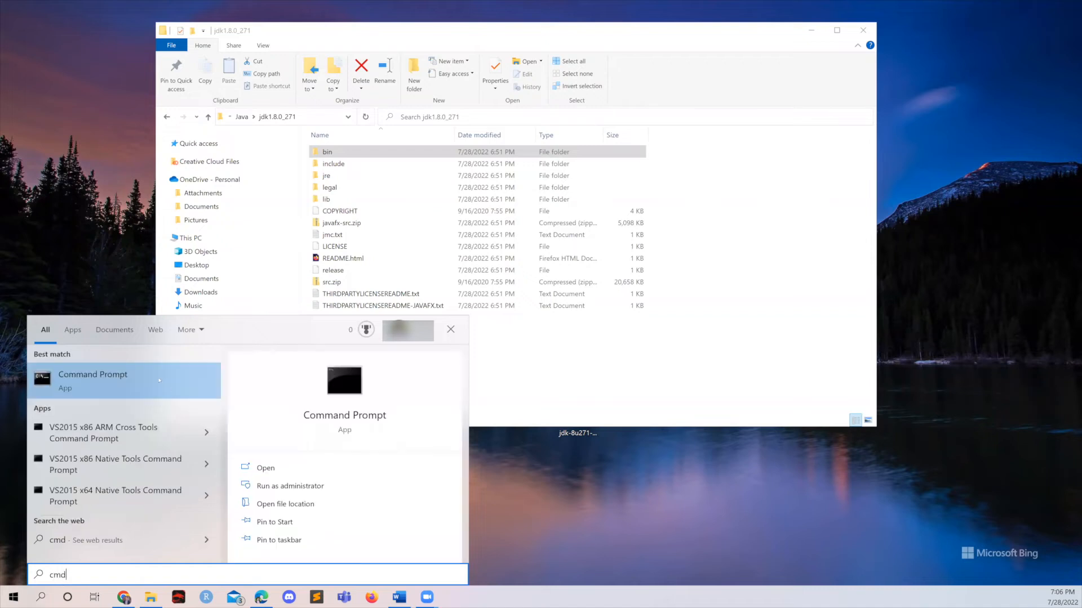
{"action": "left_click", "coordinate": [158, 380]}
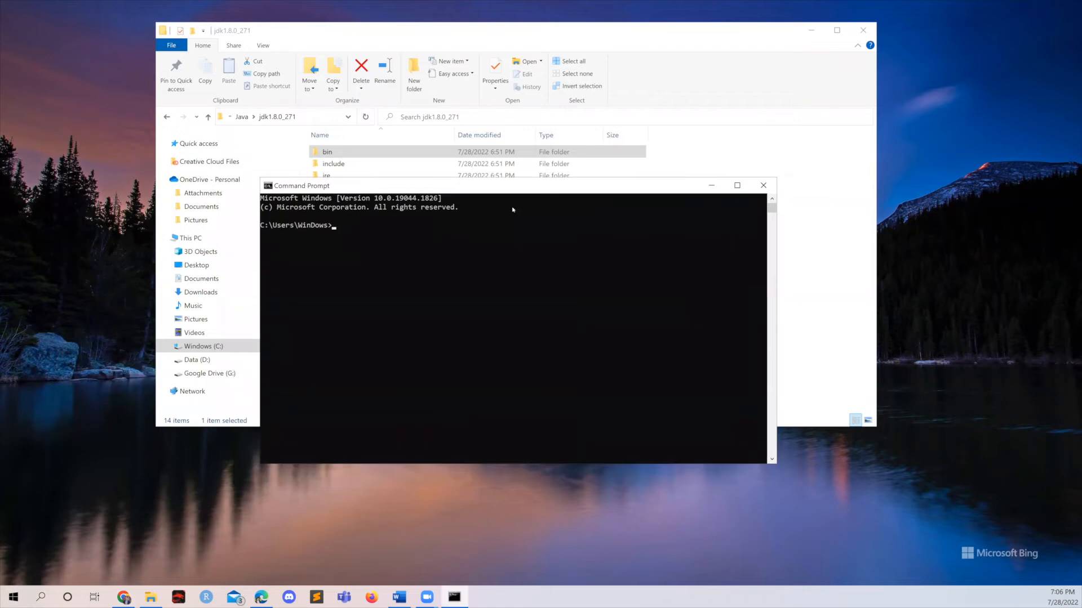
{"action": "type", "text": "java -version"}
{"action": "key", "text": "Return"}
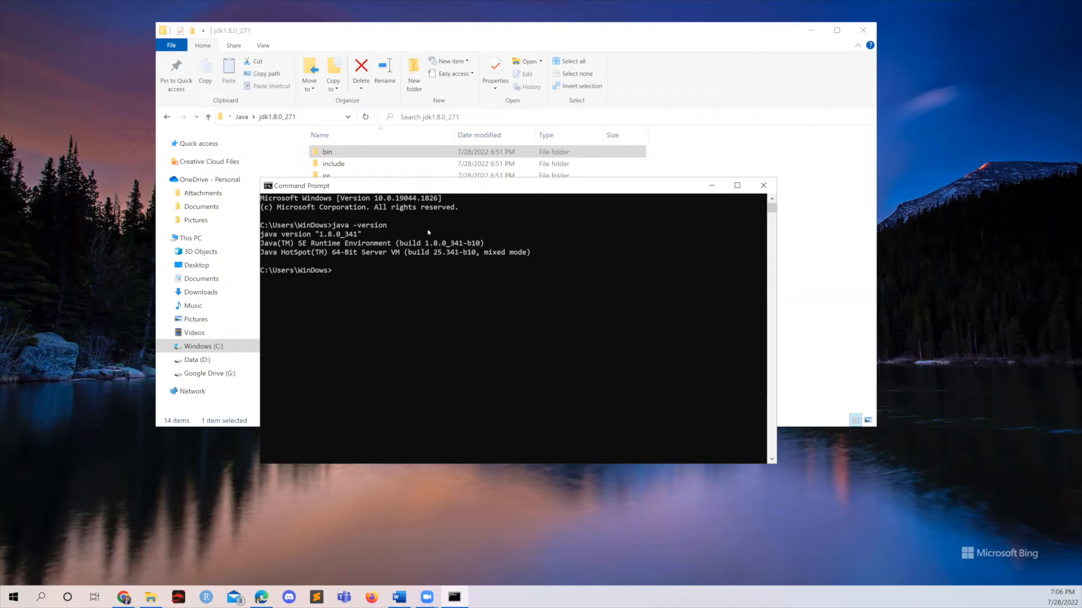
Check the Java compiler with javac -version and close Command Prompt.
{"action": "type", "text": "javac -version"}
{"action": "key", "text": "Return"}
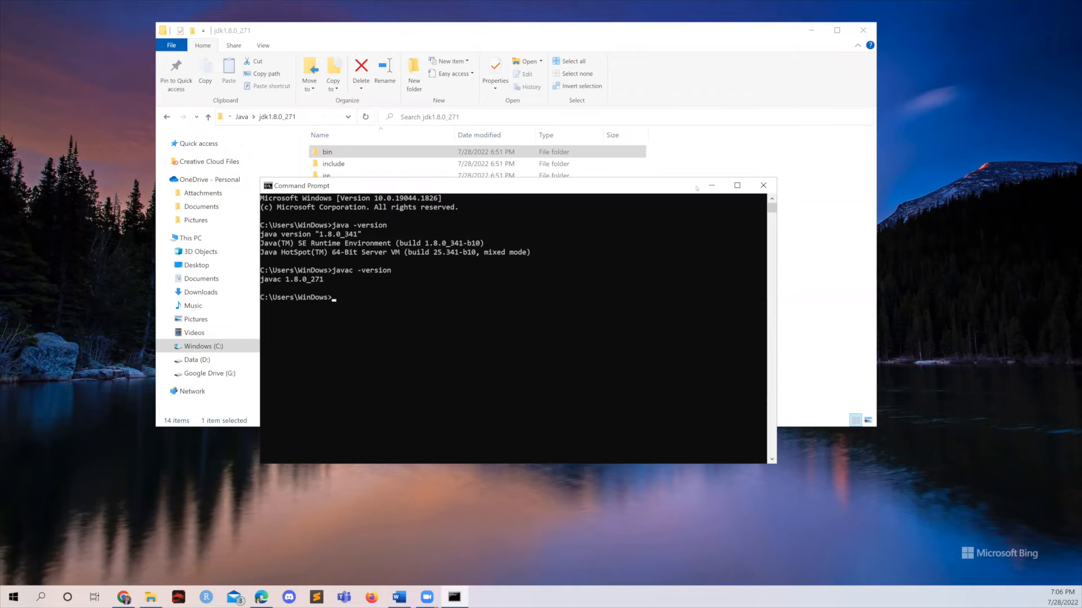
{"action": "left_click", "coordinate": [763, 185]}
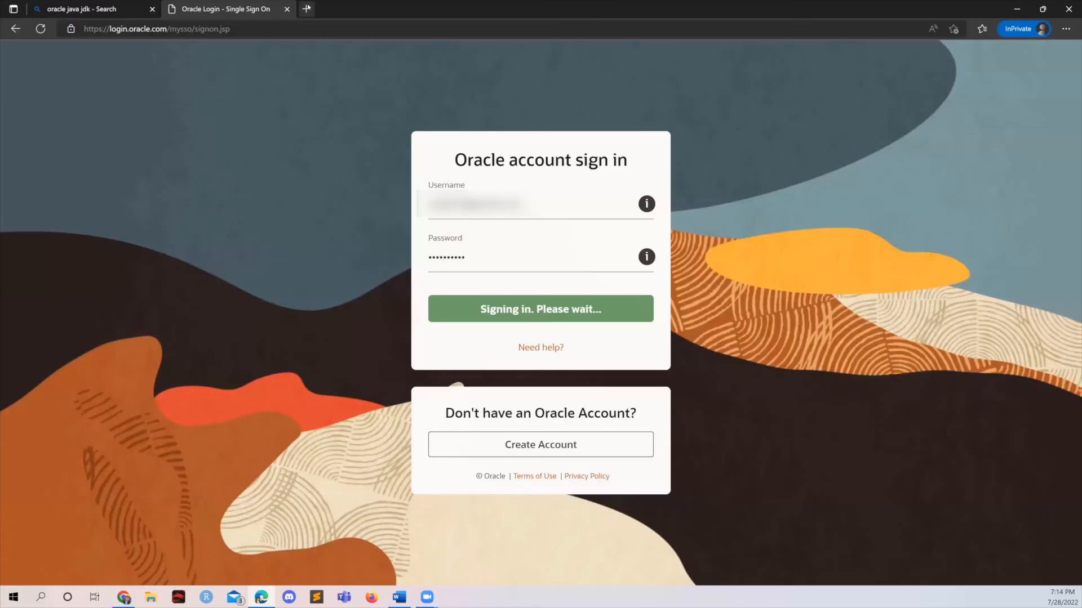
In Microsoft Edge, search the web for "apache maven" in a new tab.
{"action": "left_click", "coordinate": [307, 9]}
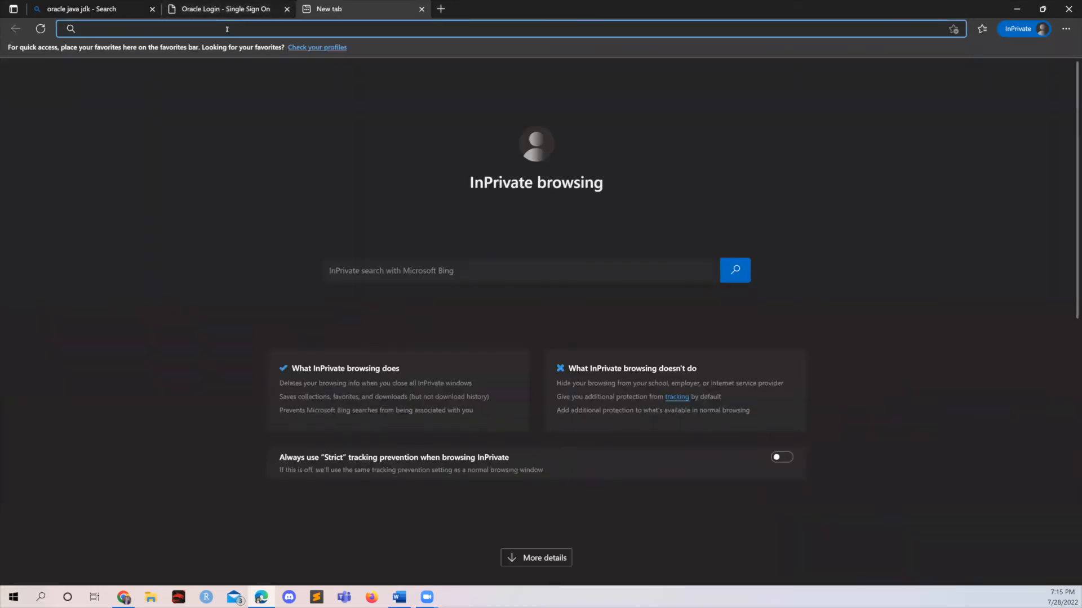
{"action": "type", "text": "ap"}
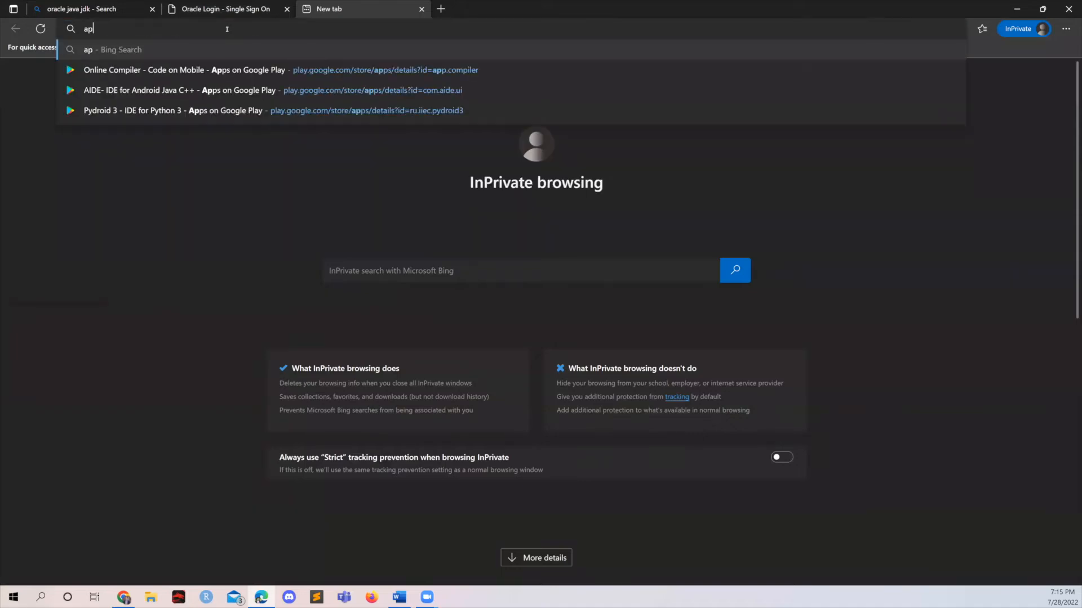
{"action": "type", "text": "ache m"}
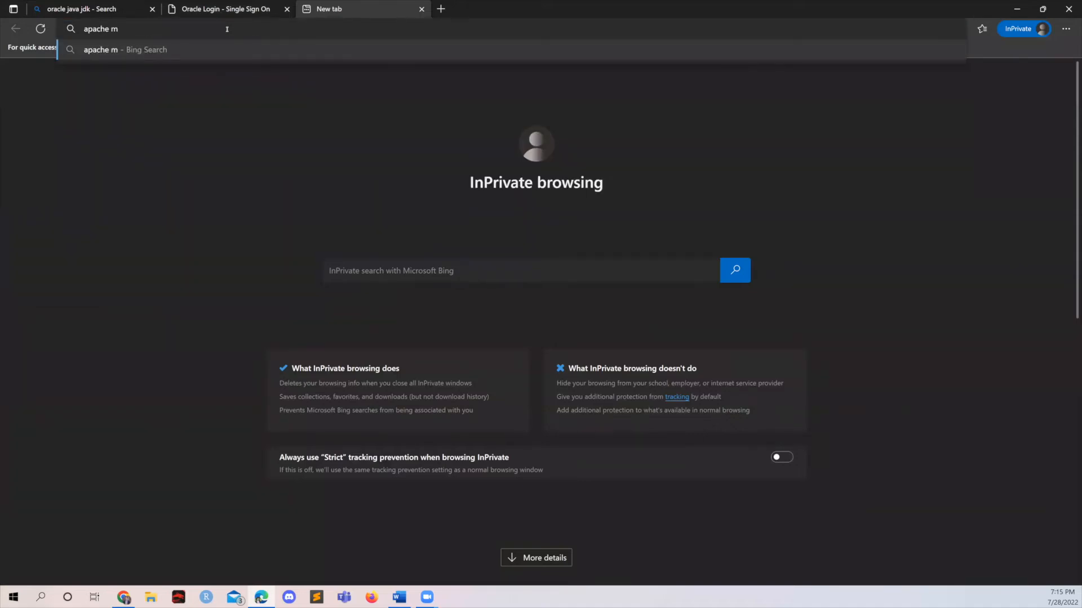
{"action": "type", "text": "aven"}
{"action": "key", "text": "Return"}
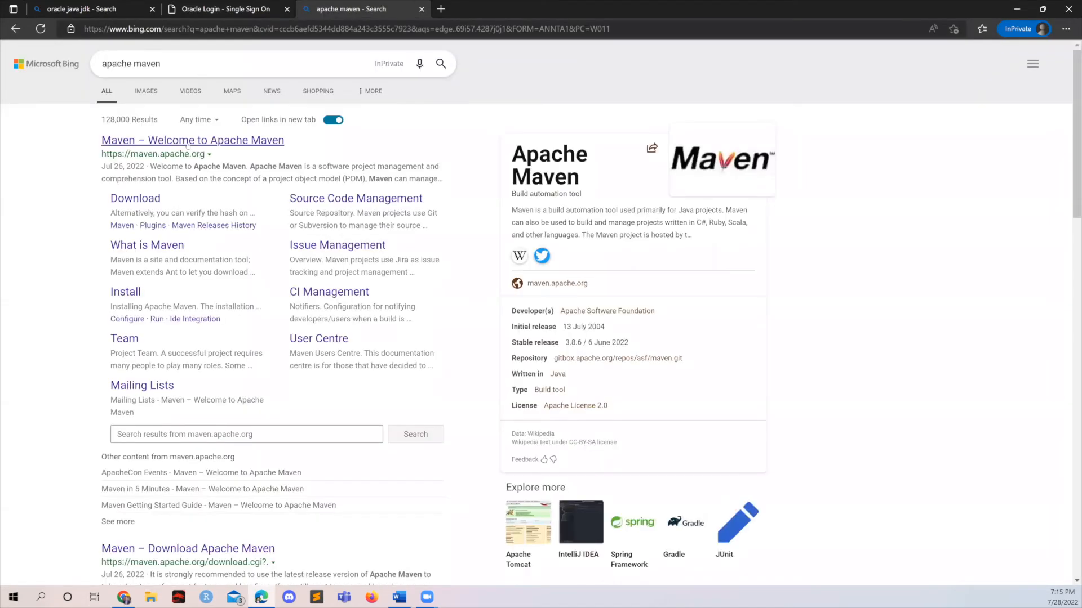
Open the Apache Maven download page from the search results and download the binary zip archive apache-maven-3.8.6-bin.zip.
{"action": "left_click", "coordinate": [193, 140]}
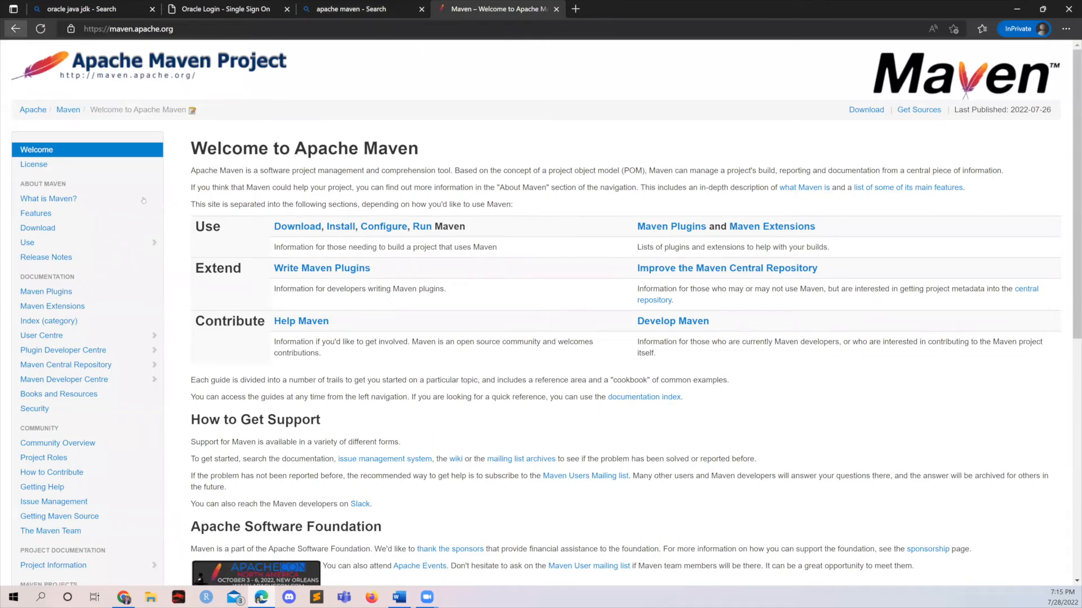
{"action": "key", "text": "ctrl+w"}
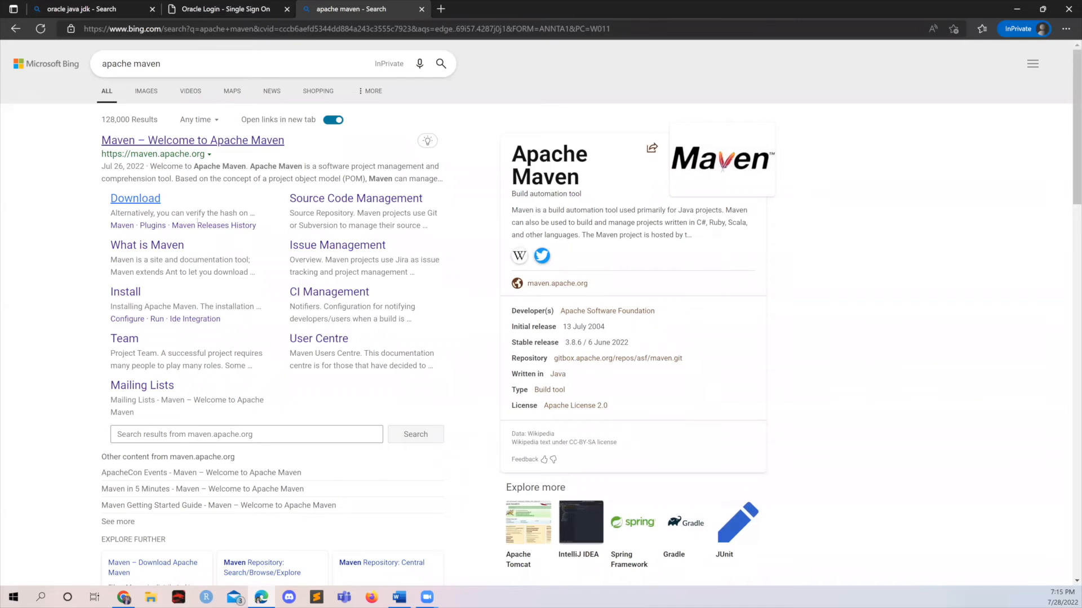
{"action": "left_click", "coordinate": [135, 198]}
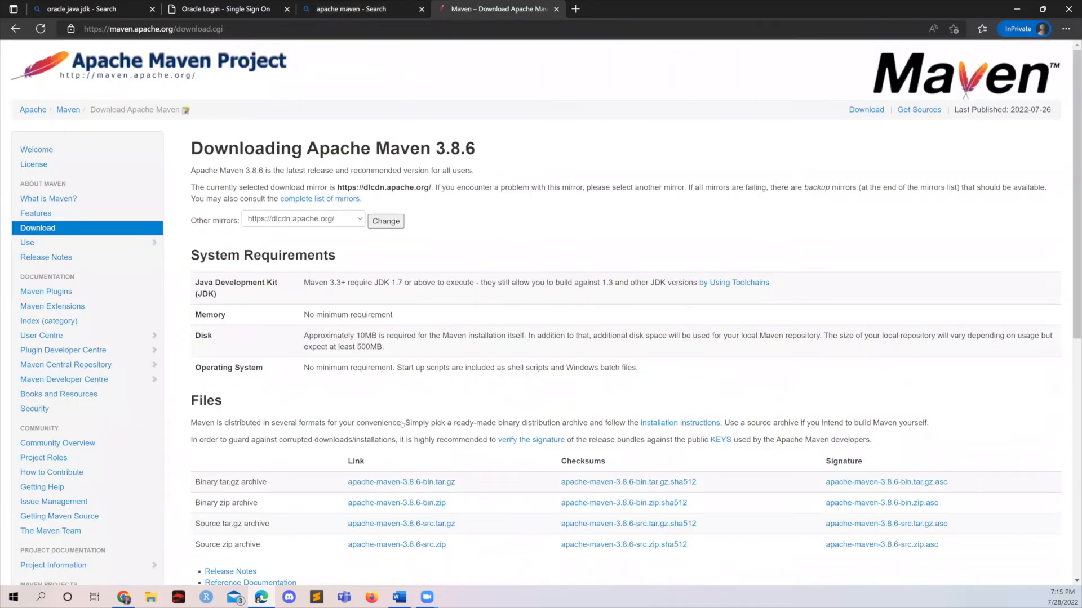
{"action": "scroll", "coordinate": [402, 424], "scroll_direction": "down", "scroll_amount": 2}
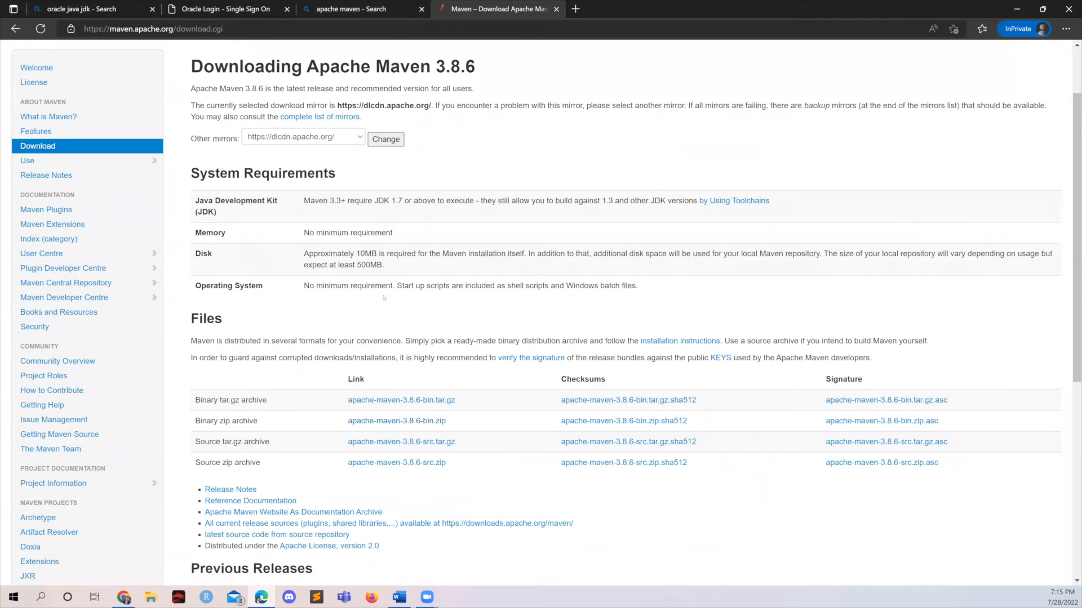
{"action": "left_click", "coordinate": [413, 421]}
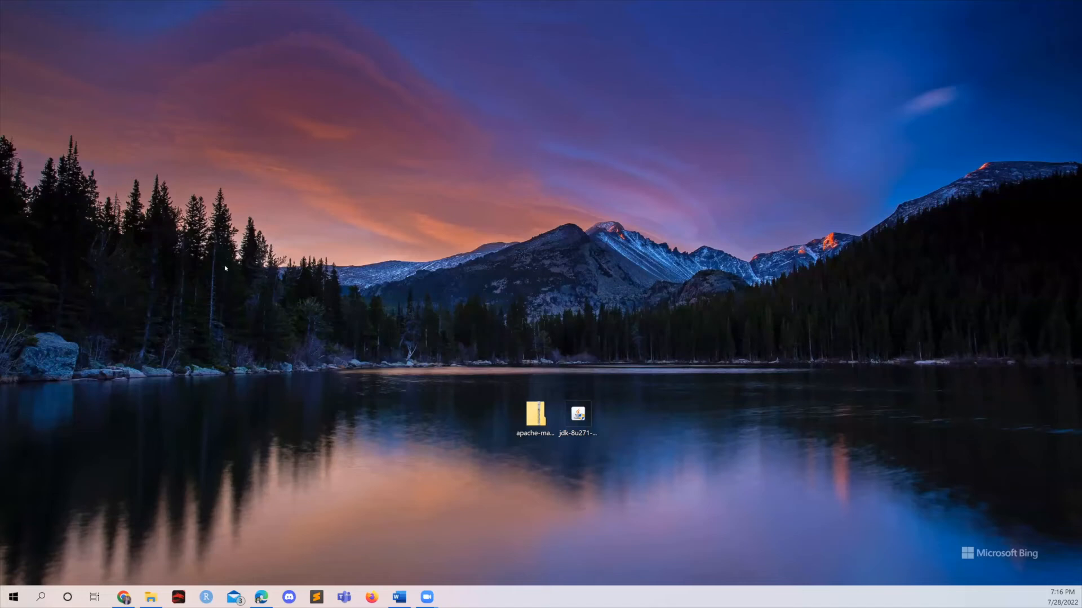
Create a new folder named "Maven folder" at the root of the Windows (C:) drive.
{"action": "left_click", "coordinate": [524, 439]}
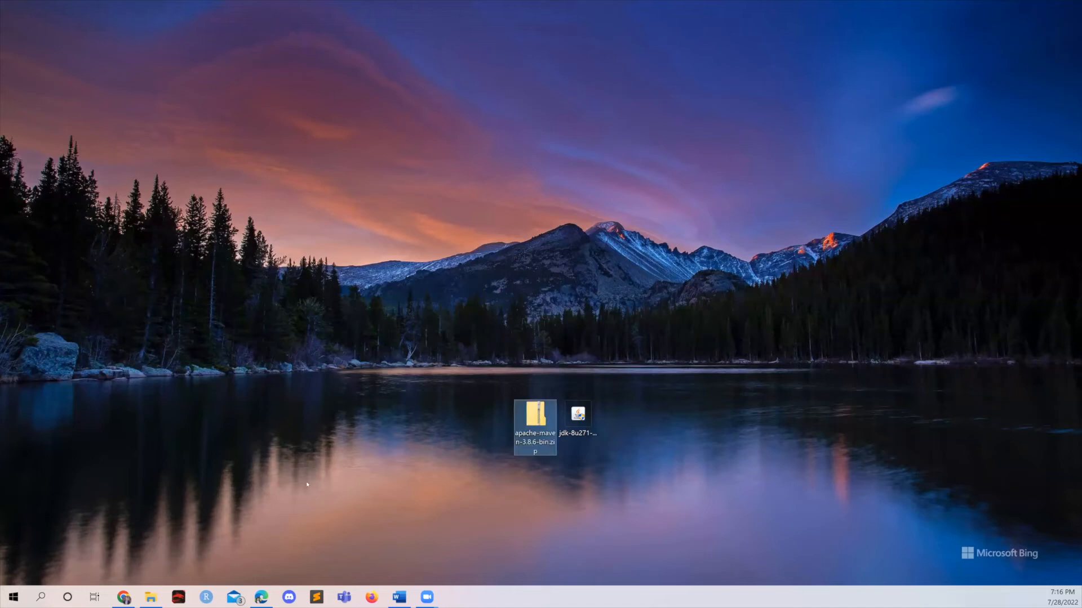
{"action": "left_click", "coordinate": [156, 598]}
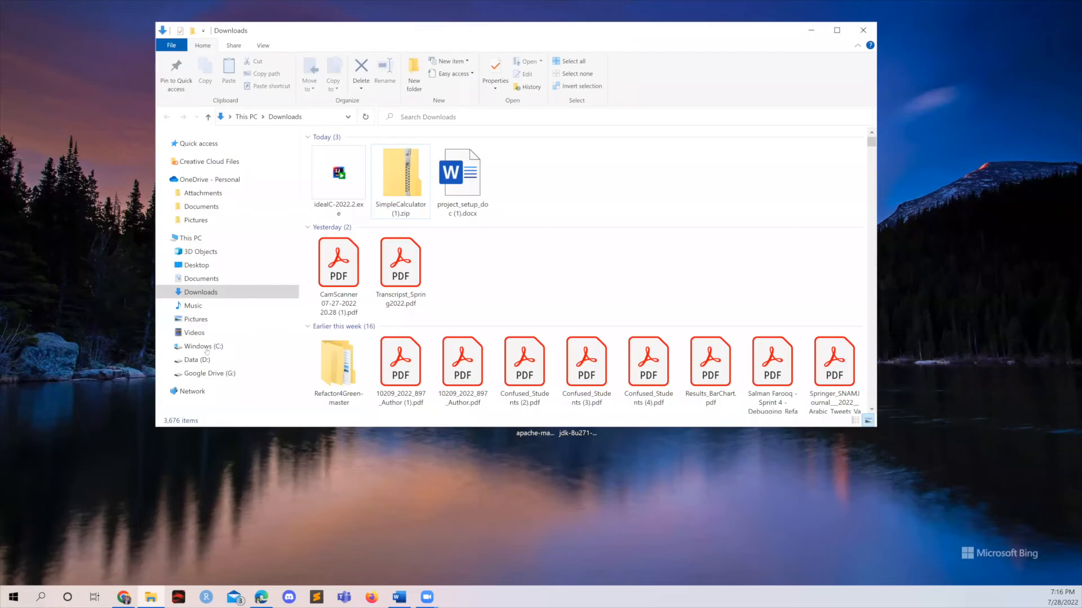
{"action": "left_click", "coordinate": [206, 347]}
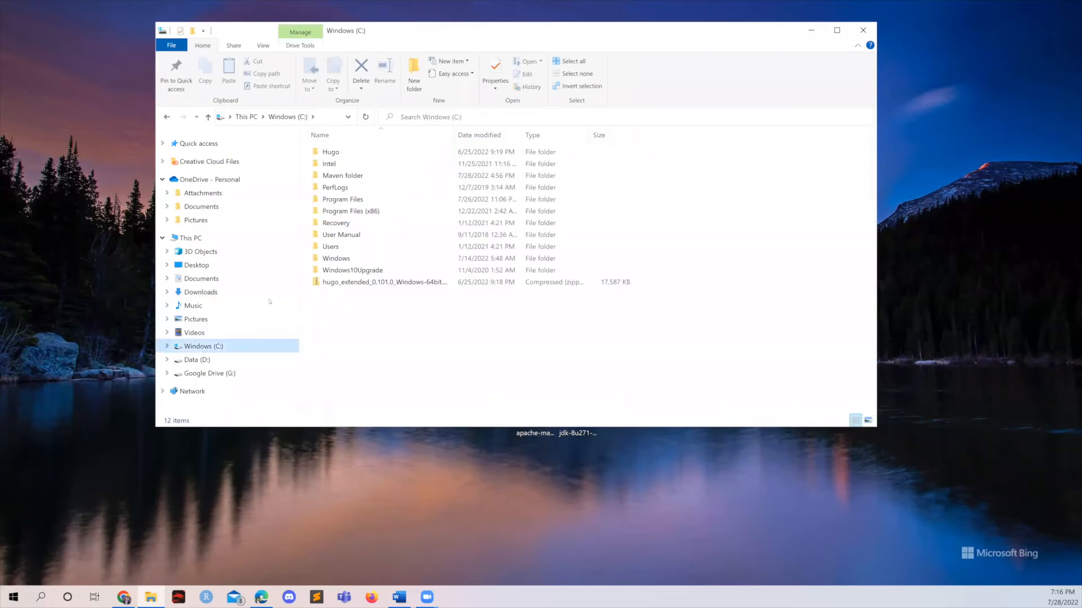
{"action": "left_click", "coordinate": [331, 236]}
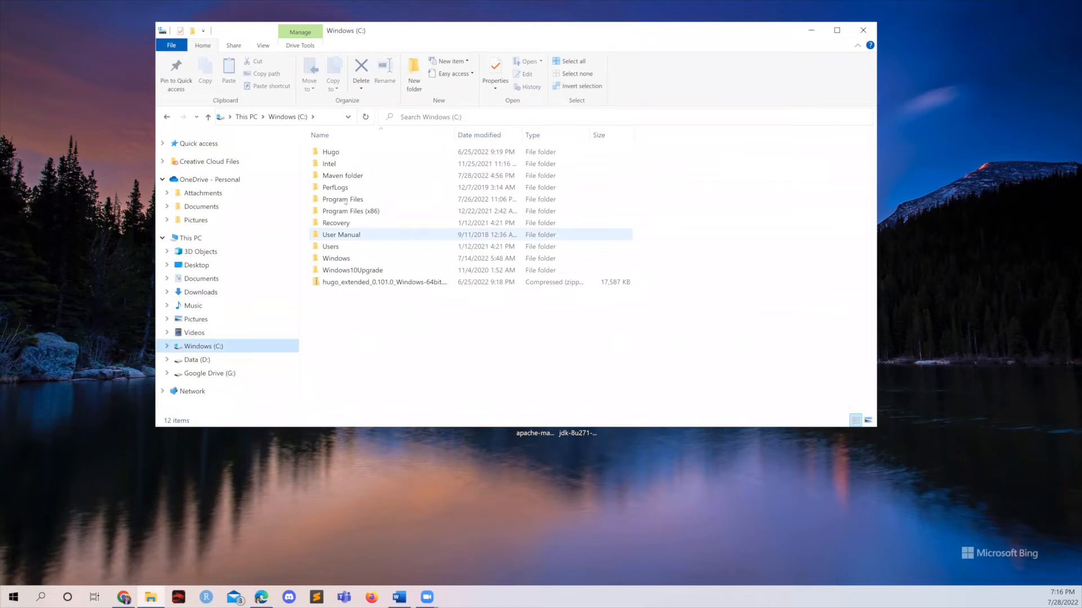
{"action": "left_click", "coordinate": [345, 200]}
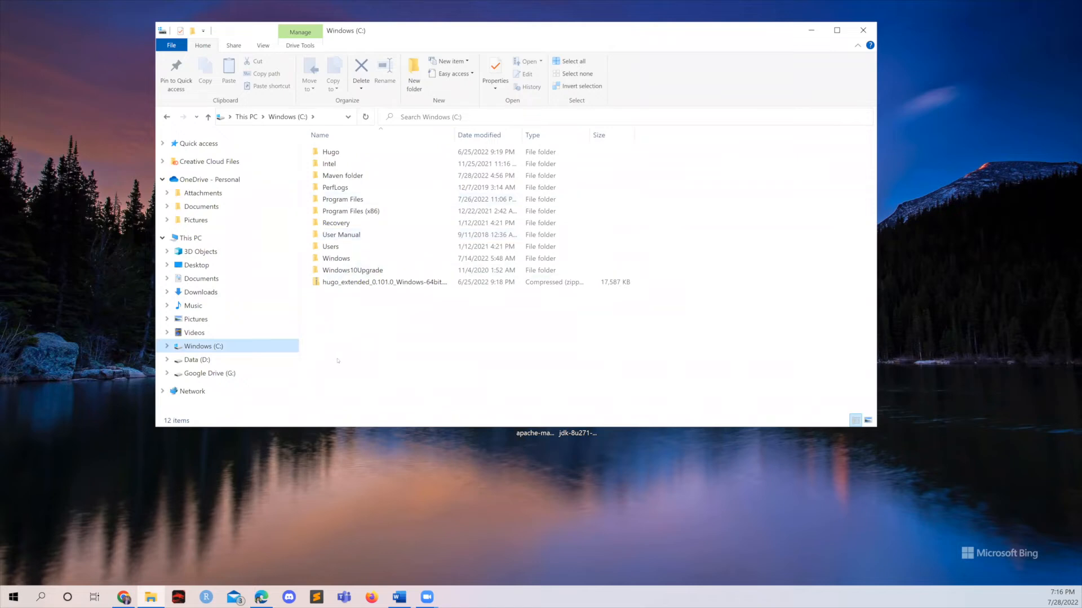
{"action": "right_click", "coordinate": [347, 331]}
{"action": "left_click", "coordinate": [503, 488]}
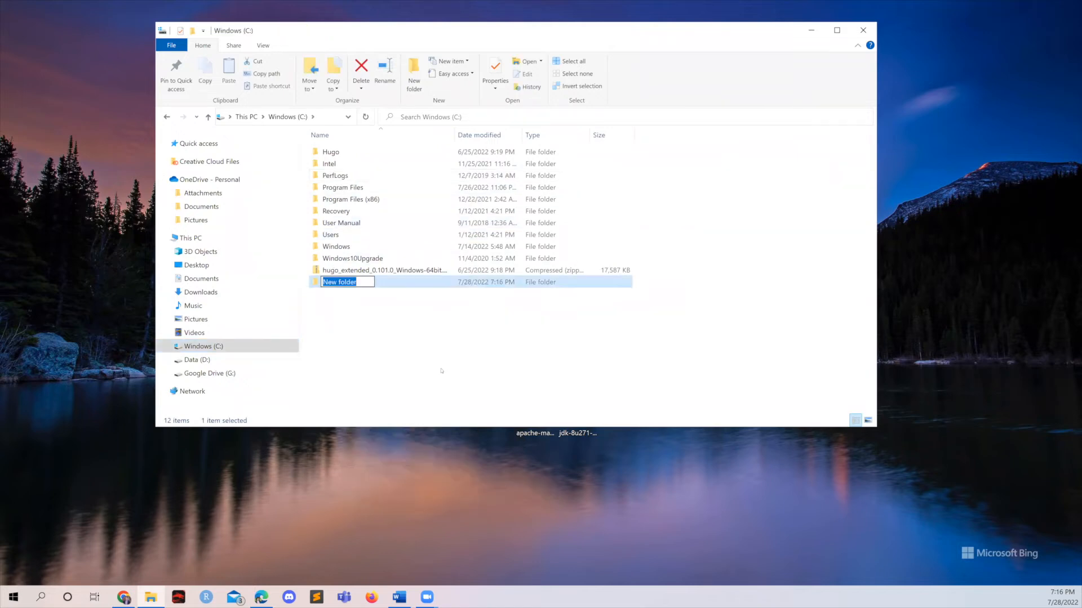
{"action": "type", "text": "Maven folder"}
{"action": "left_click", "coordinate": [444, 338]}
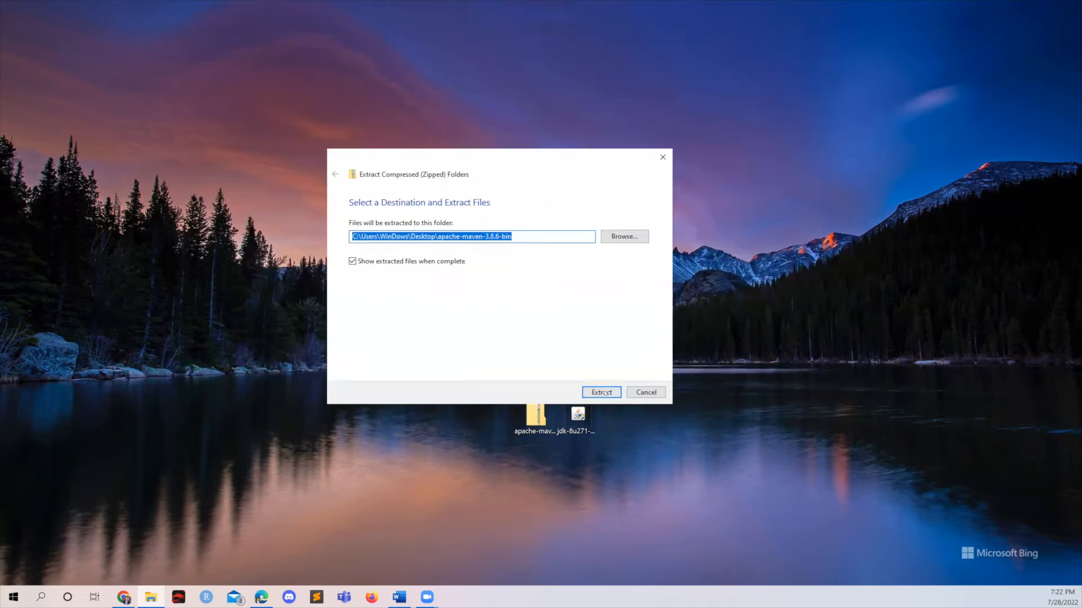
Extract the Maven zip archive to the desktop and move the extracted apache-maven-3.8.6 folder into C:\Maven folder.
{"action": "left_click", "coordinate": [599, 390]}
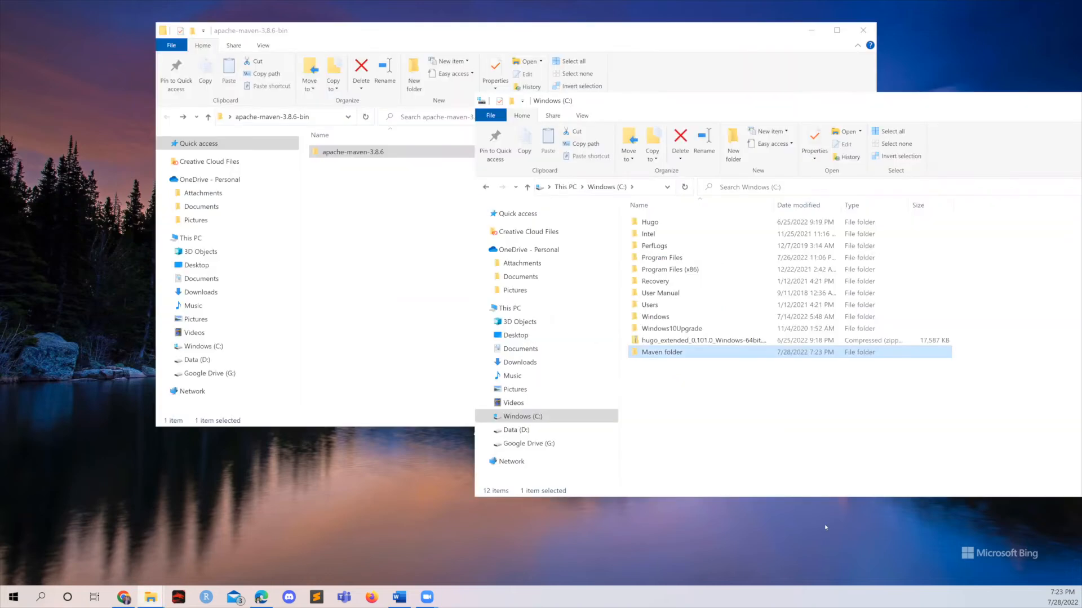
{"action": "key", "text": "Return"}
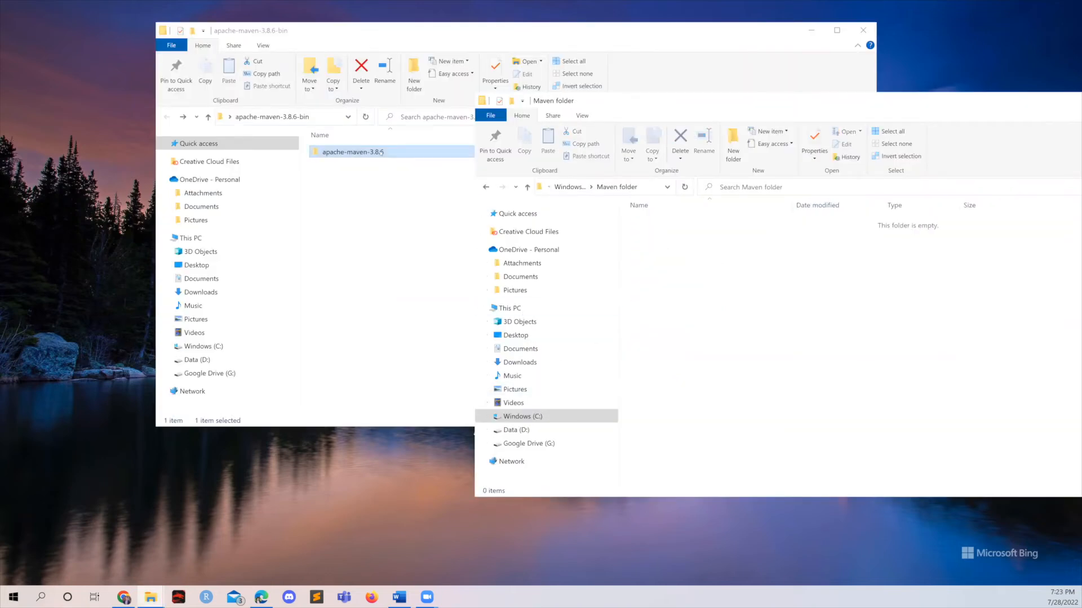
{"action": "left_click_drag", "start_coordinate": [382, 153], "coordinate": [699, 293]}
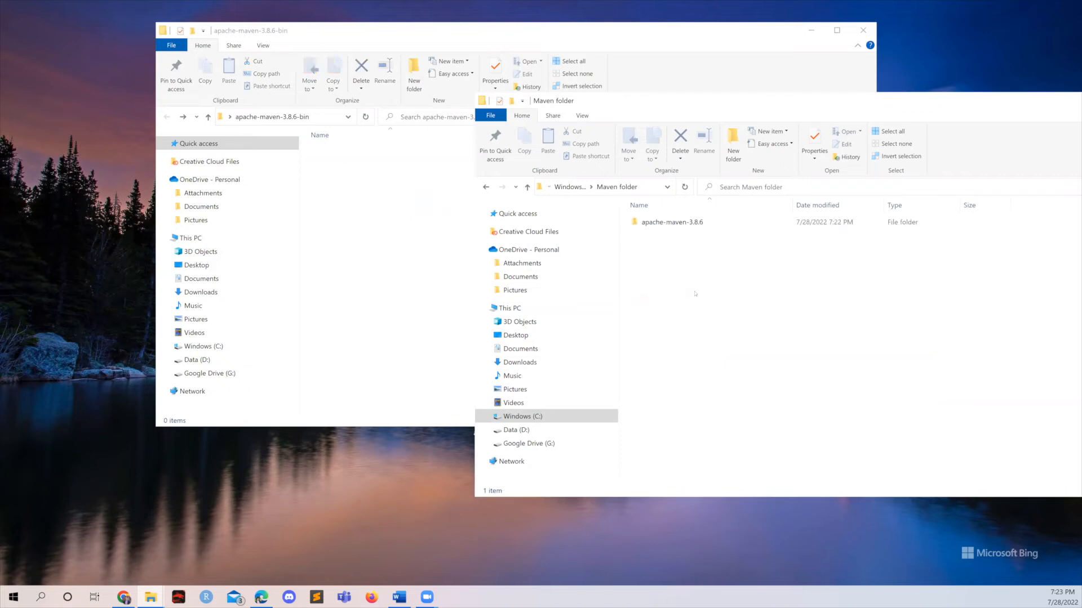
Open the moved apache-maven-3.8.6 folder, close the emptied apache-maven-3.8.6-bin window, and make the remaining window narrower near the screen's centre.
{"action": "double_click", "coordinate": [677, 223]}
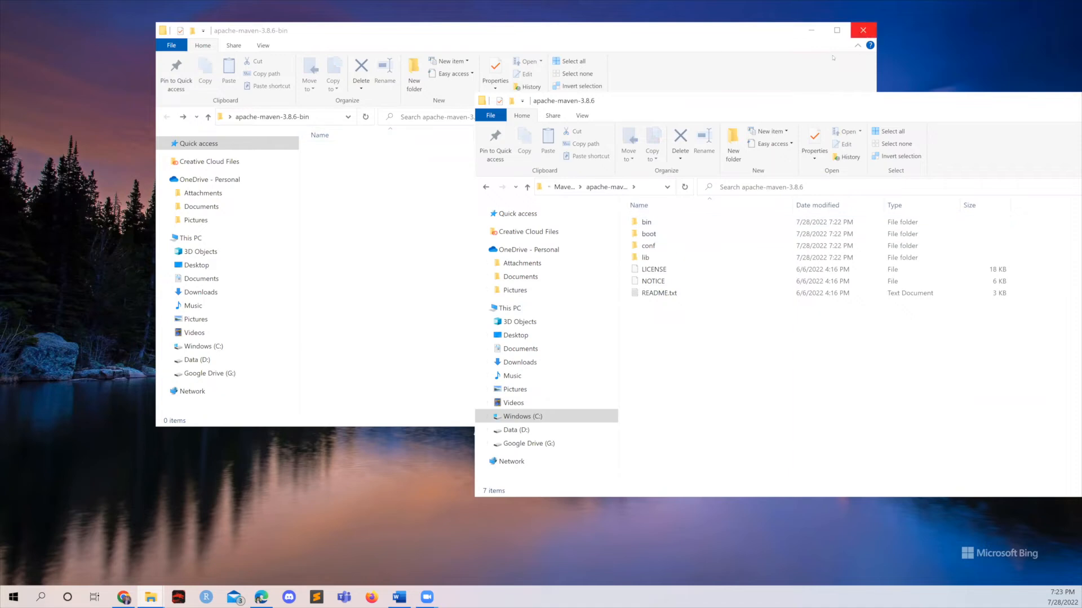
{"action": "left_click", "coordinate": [862, 30]}
{"action": "left_click_drag", "start_coordinate": [608, 109], "coordinate": [281, 136]}
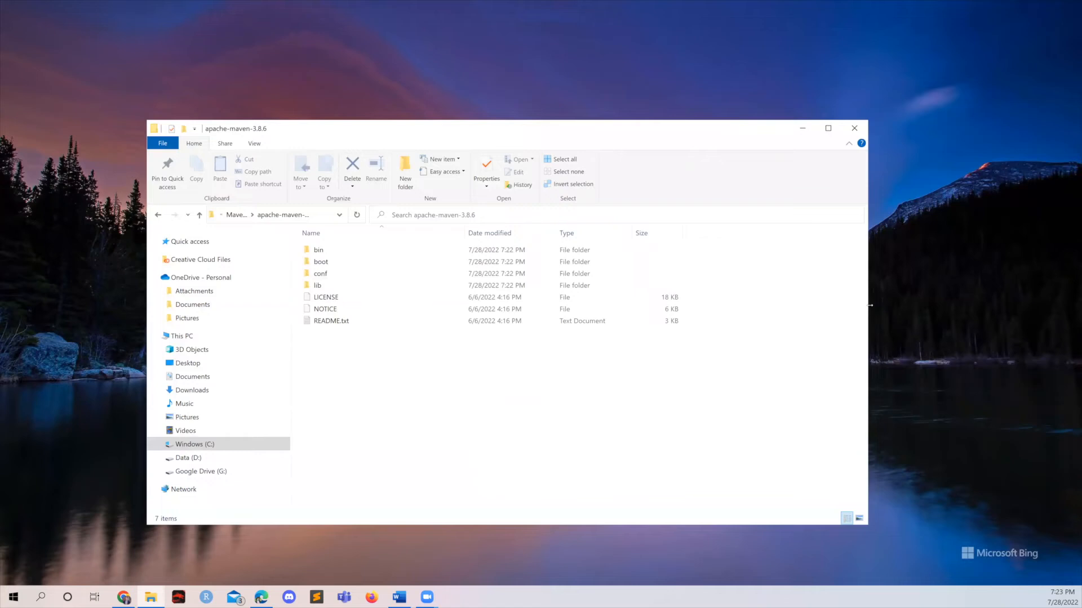
{"action": "left_click_drag", "start_coordinate": [869, 305], "coordinate": [625, 253]}
{"action": "left_click_drag", "start_coordinate": [480, 122], "coordinate": [653, 78]}
Find the system environment variables through Windows search and open the user Path variable for editing.
{"action": "left_click", "coordinate": [40, 596]}
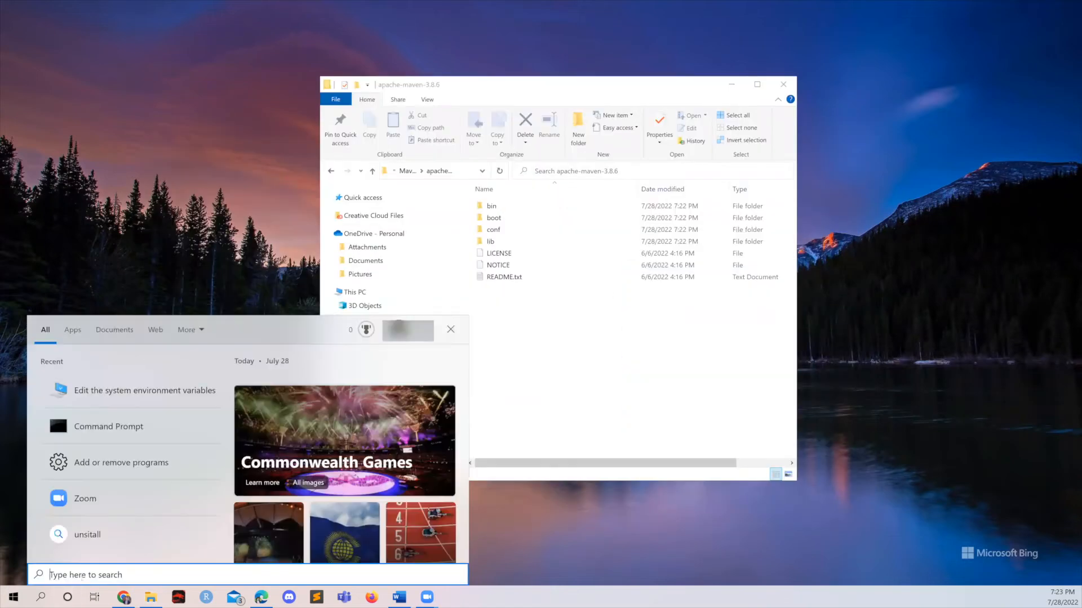
{"action": "type", "text": "env"}
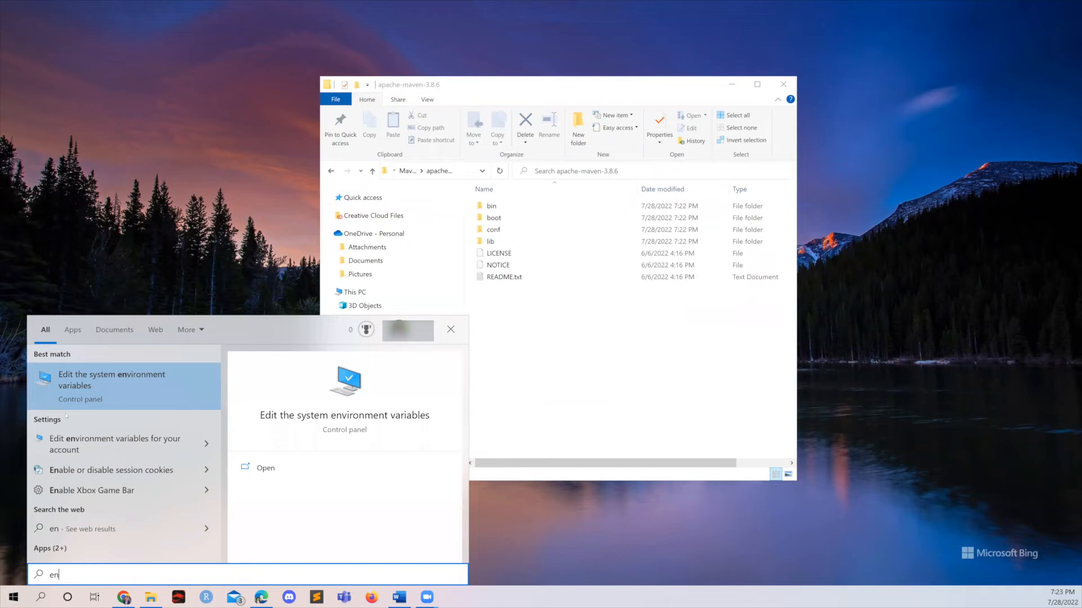
{"action": "left_click", "coordinate": [65, 393]}
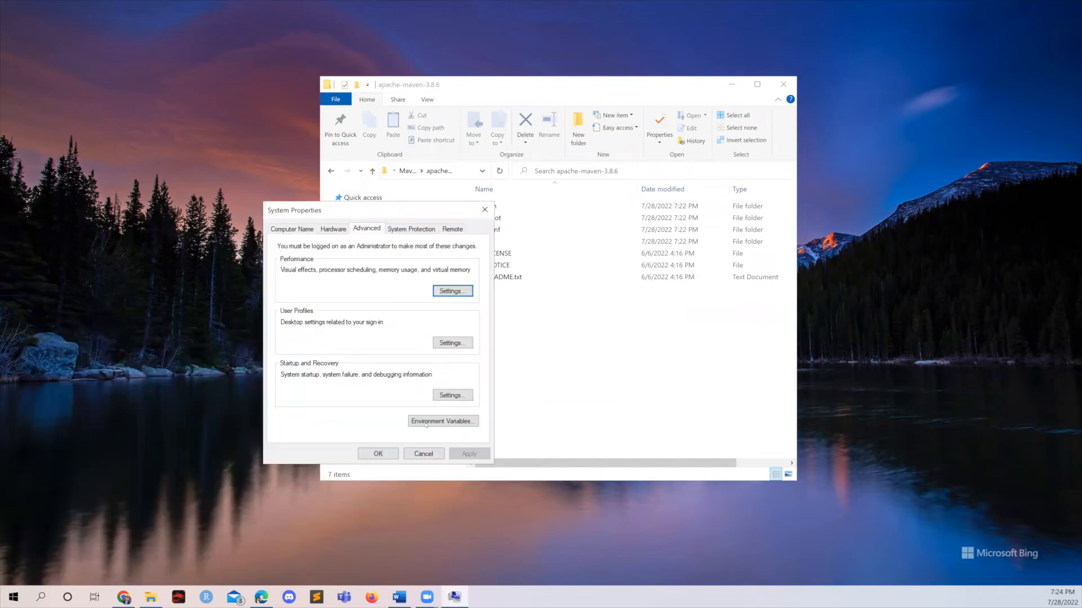
{"action": "left_click", "coordinate": [426, 423]}
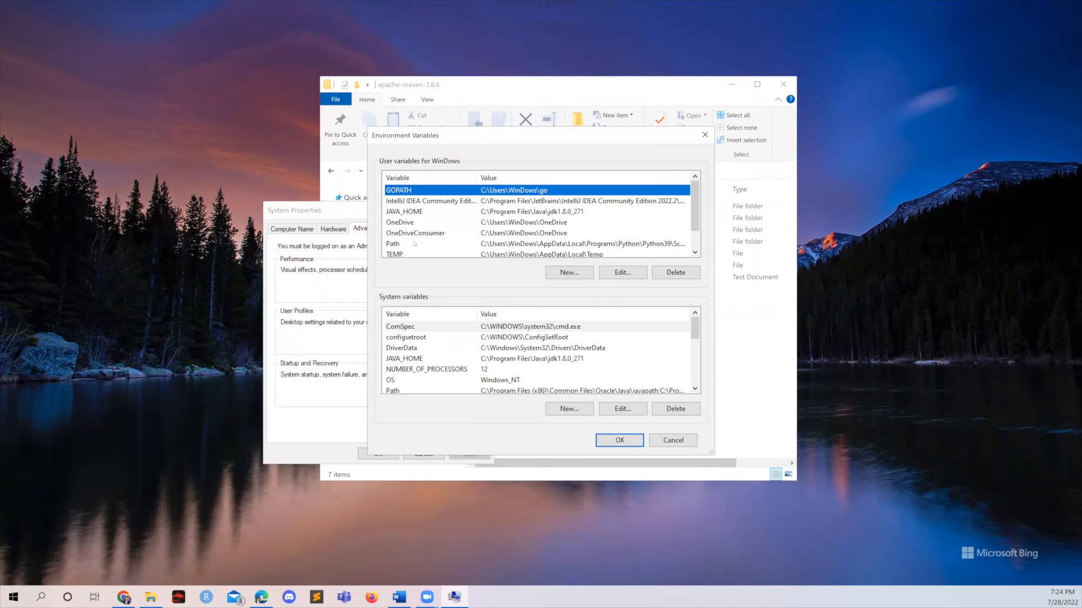
{"action": "left_click", "coordinate": [416, 245]}
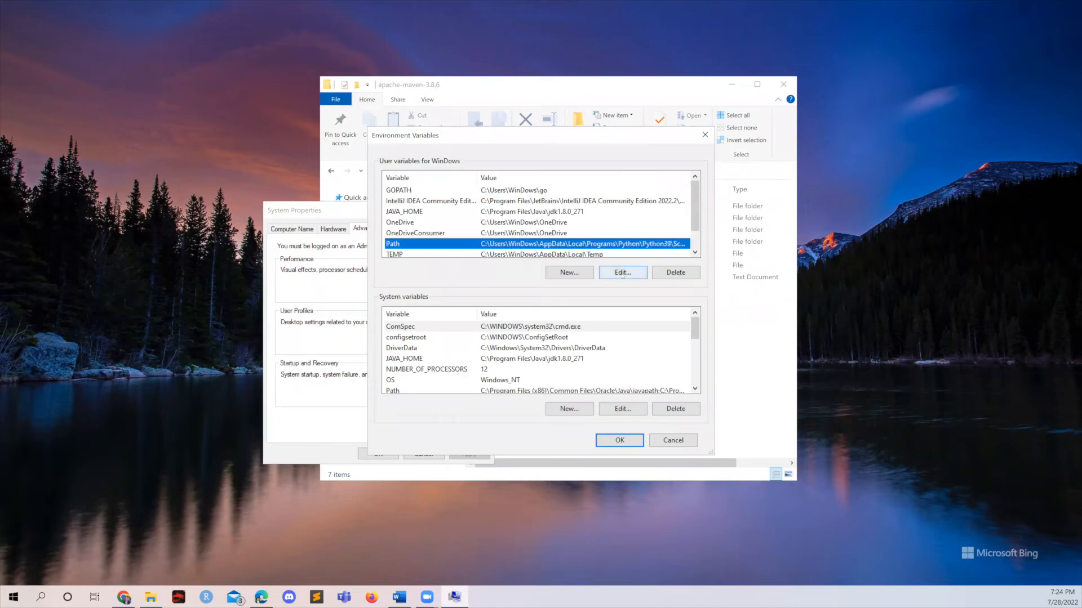
{"action": "left_click", "coordinate": [623, 273]}
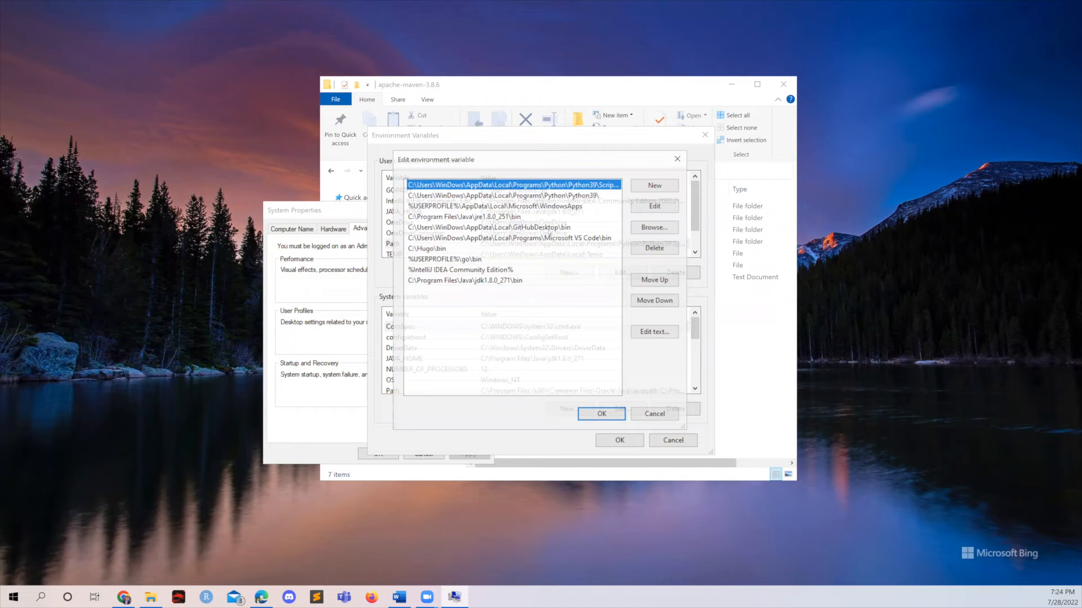
Copy the full path of the bin folder inside apache-maven-3.8.6.
{"action": "left_click", "coordinate": [511, 88]}
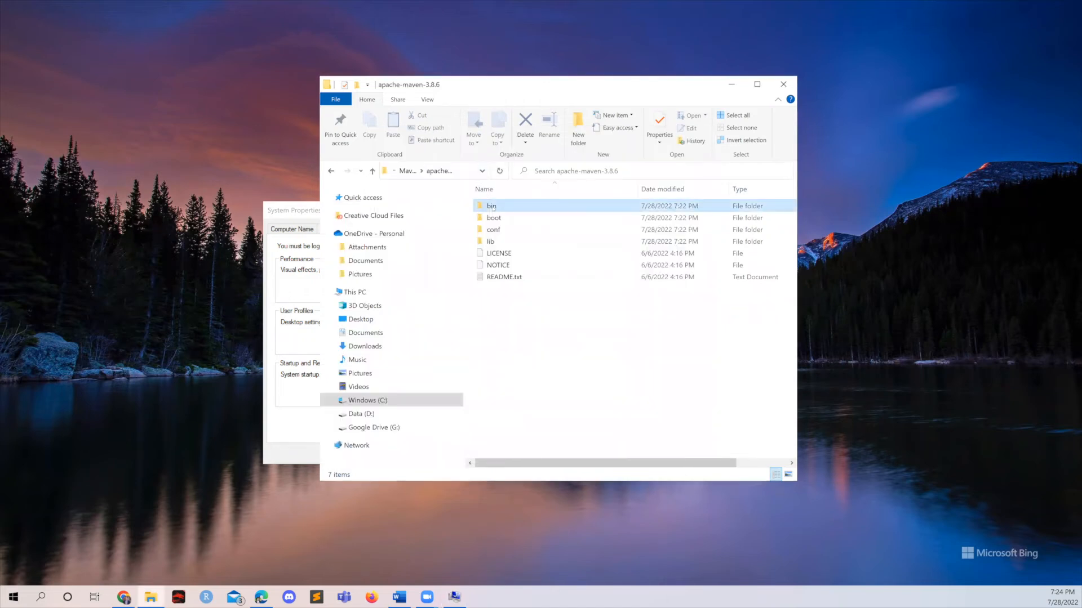
{"action": "double_click", "coordinate": [557, 205]}
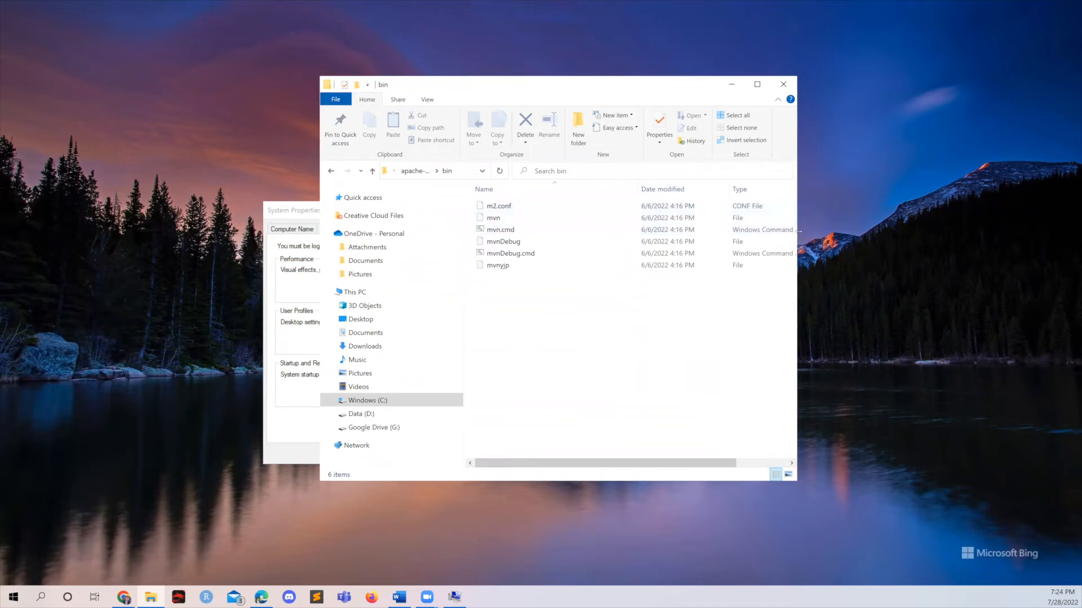
{"action": "left_click_drag", "start_coordinate": [798, 231], "coordinate": [891, 231]}
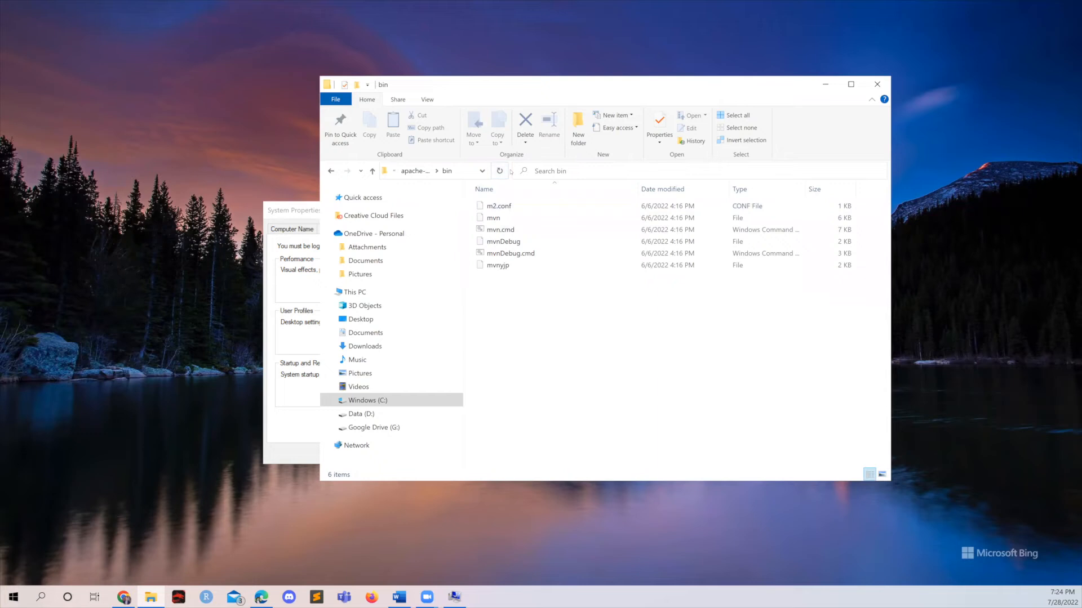
{"action": "left_click", "coordinate": [465, 170]}
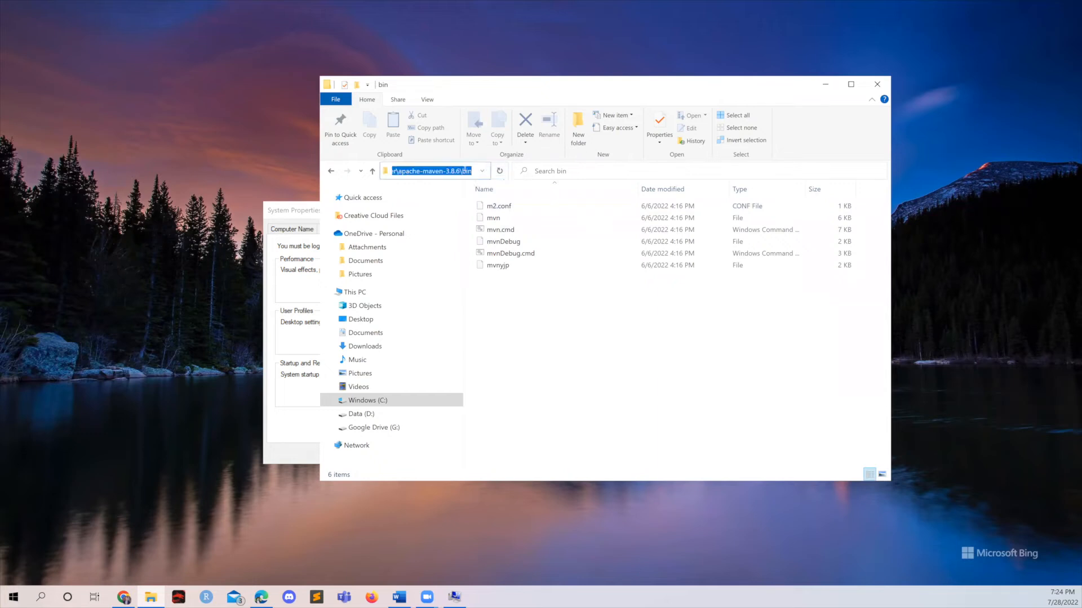
{"action": "right_click", "coordinate": [451, 170]}
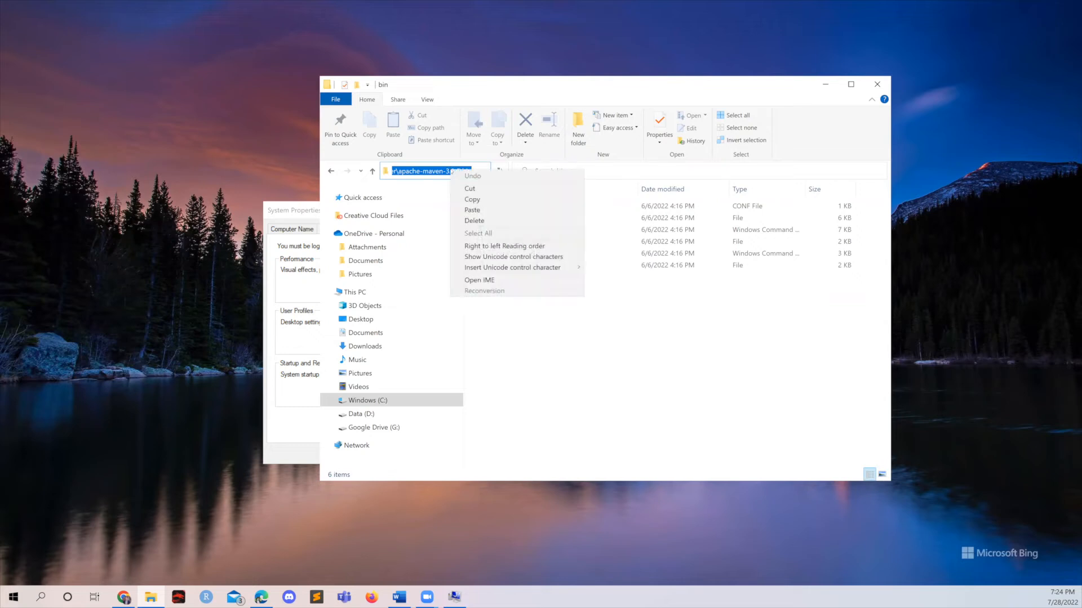
{"action": "left_click", "coordinate": [467, 200]}
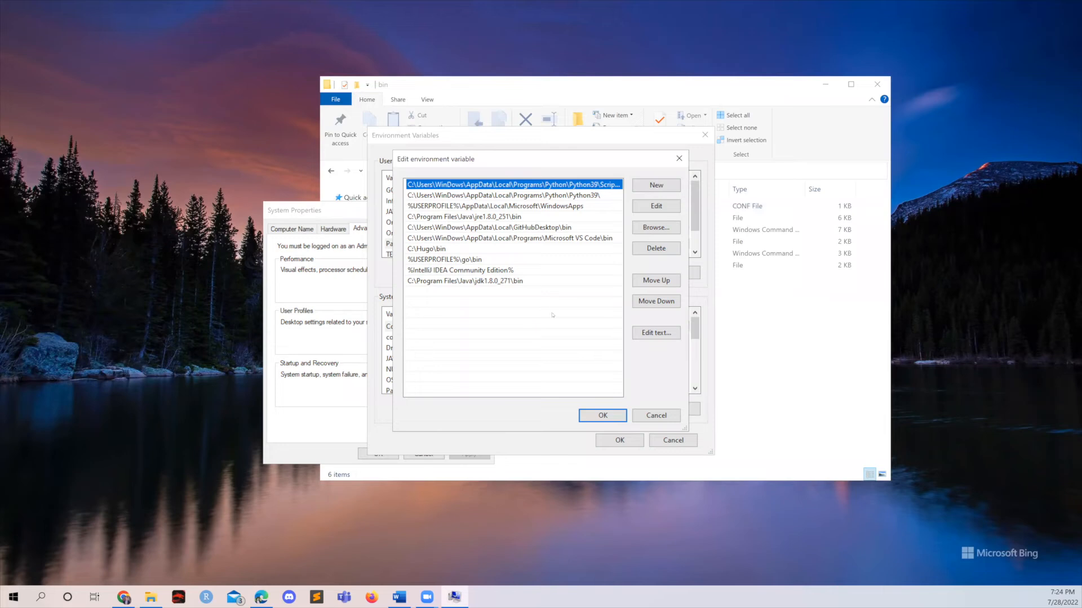
Add C:\Maven folder\apache-maven-3.8.6\bin as a new entry in the user Path variable.
{"action": "left_click", "coordinate": [656, 185]}
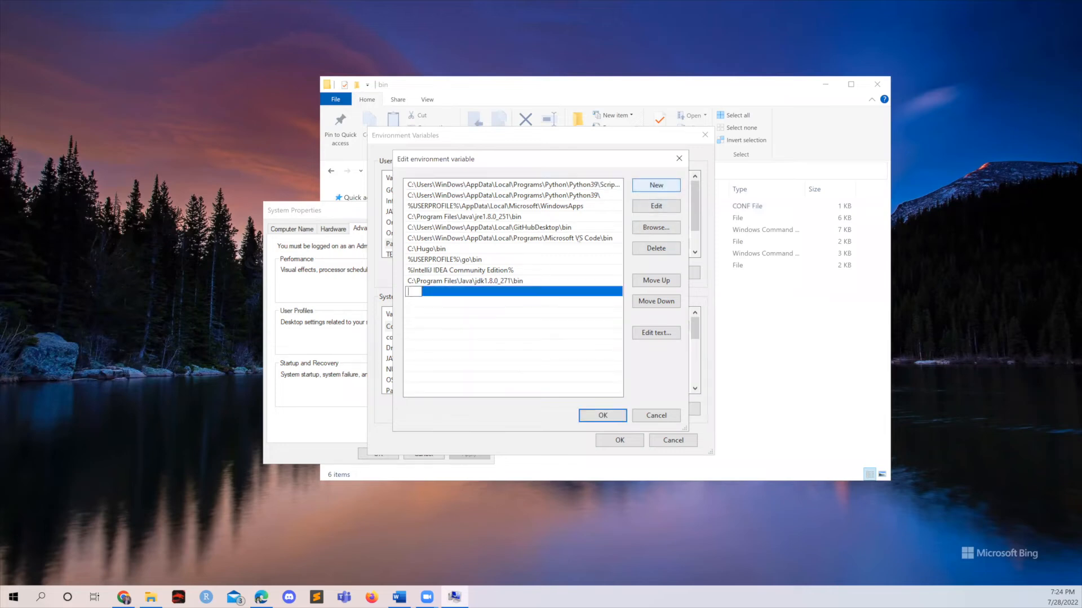
{"action": "right_click", "coordinate": [417, 292]}
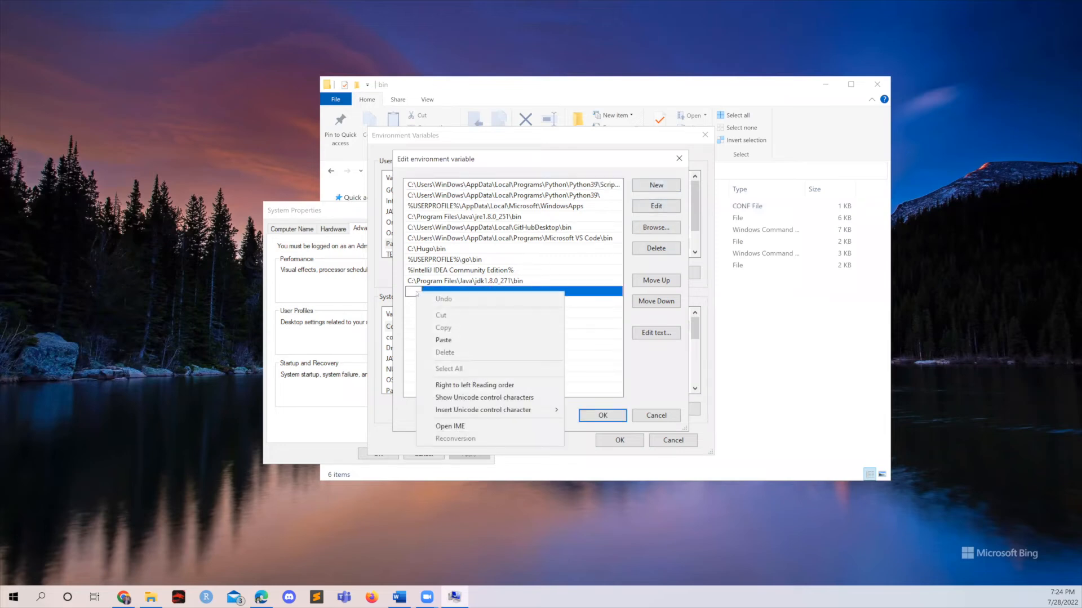
{"action": "left_click", "coordinate": [432, 339]}
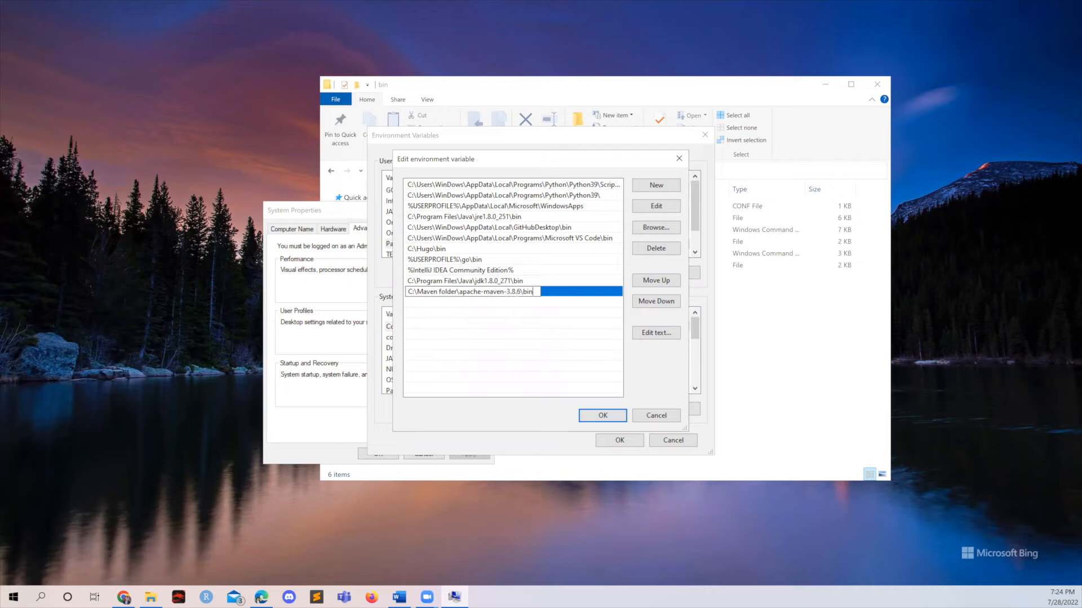
{"action": "left_click", "coordinate": [613, 417]}
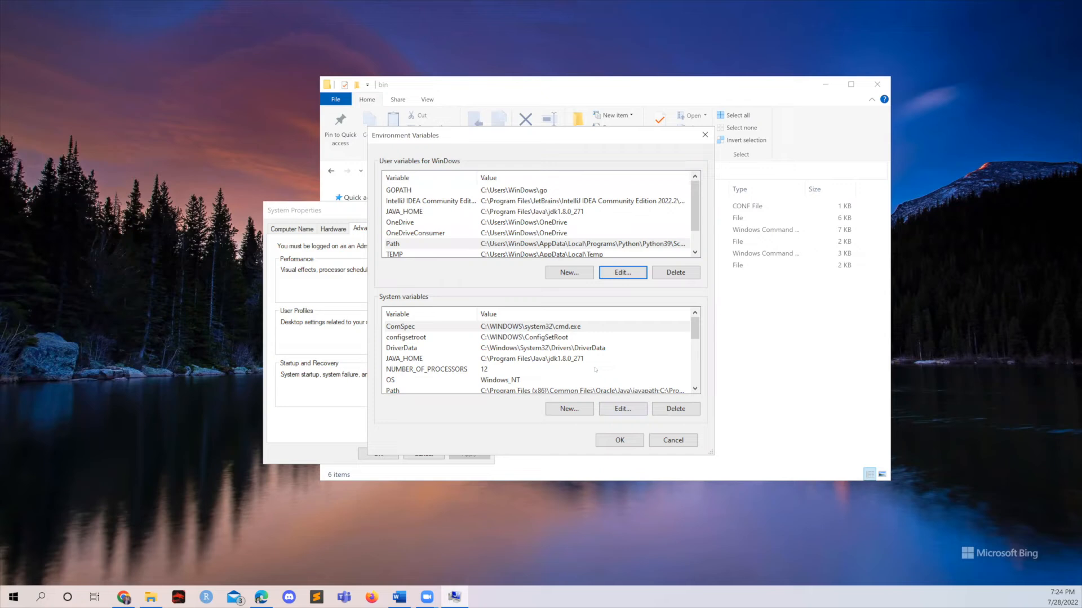
Add the copied Maven bin path as a new entry in the system Path variable and save the environment variable changes.
{"action": "left_click", "coordinate": [418, 390]}
{"action": "left_click", "coordinate": [624, 406]}
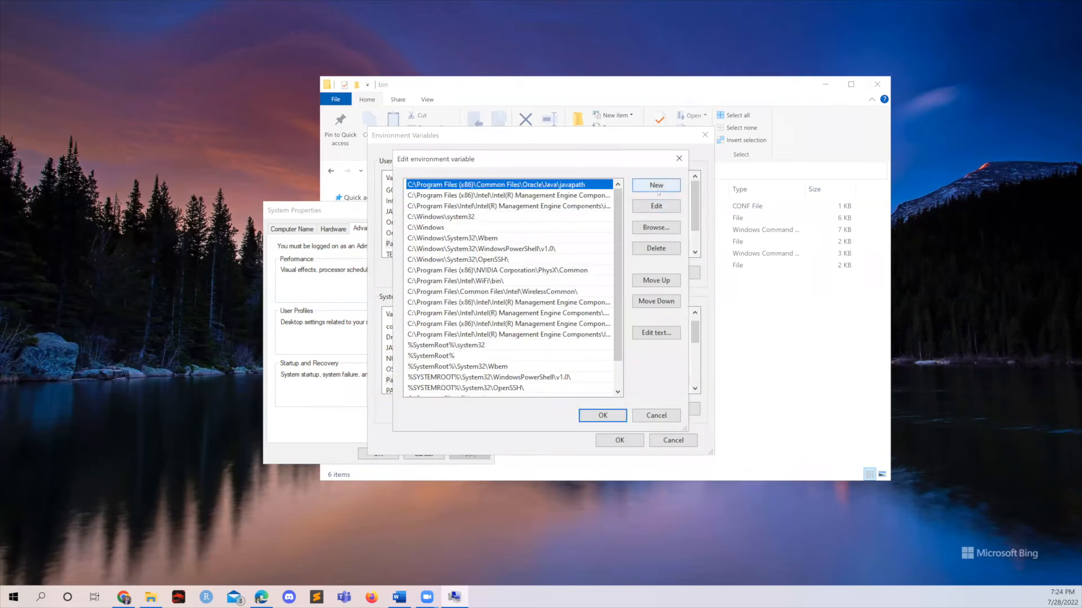
{"action": "left_click", "coordinate": [656, 185]}
{"action": "right_click", "coordinate": [408, 389]}
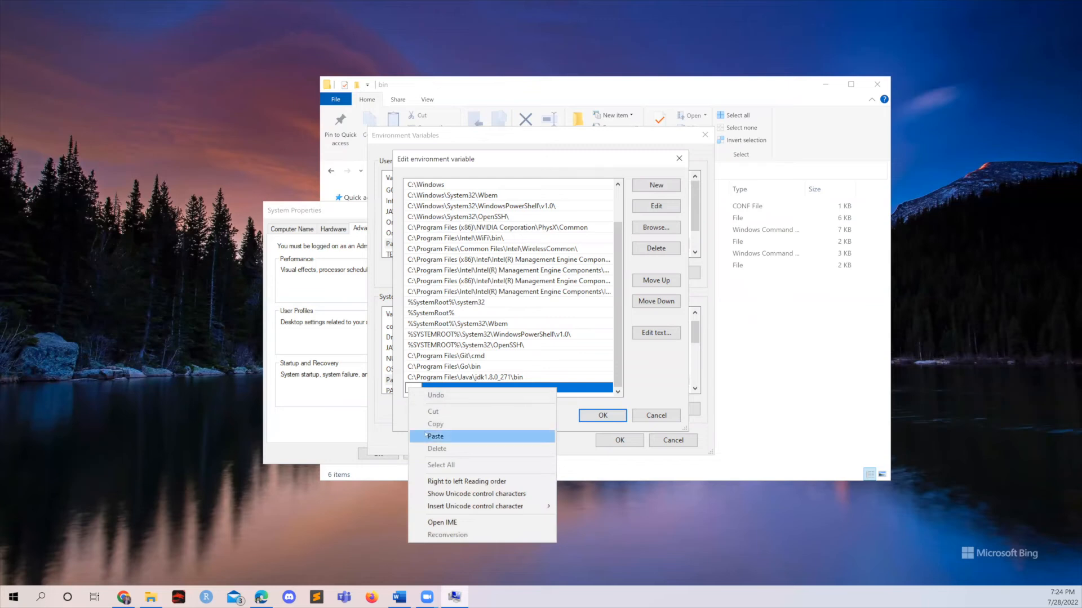
{"action": "left_click", "coordinate": [434, 436]}
{"action": "left_click", "coordinate": [586, 415]}
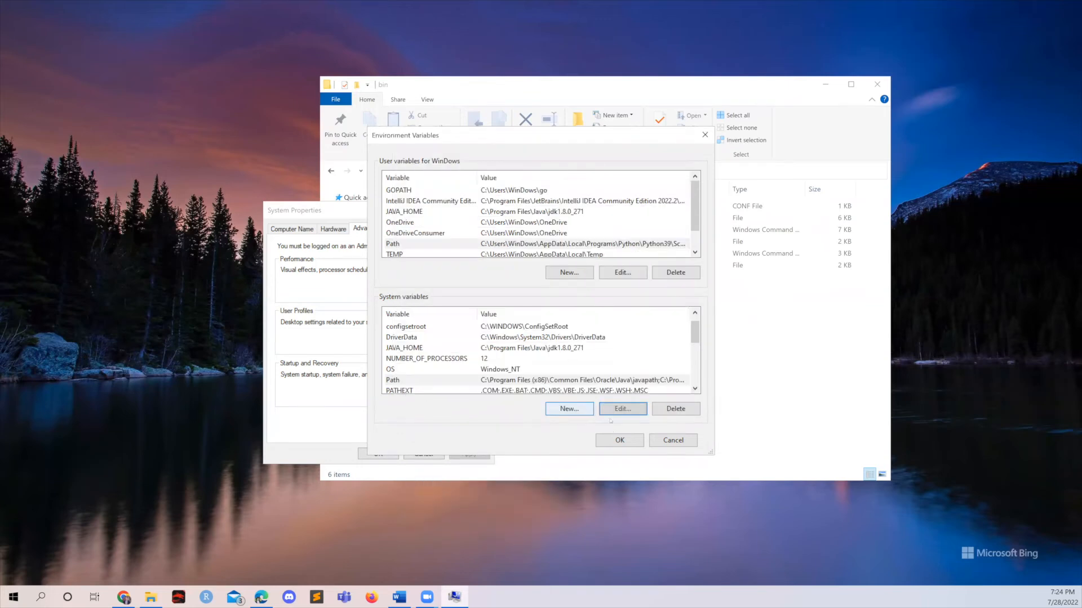
{"action": "key", "text": "Return"}
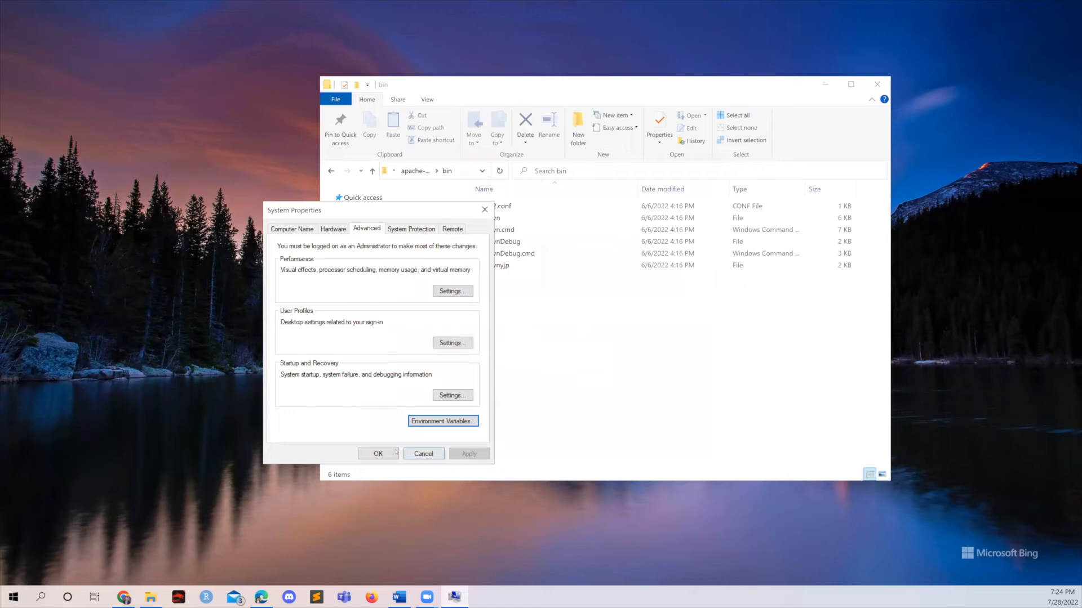
{"action": "left_click", "coordinate": [389, 454]}
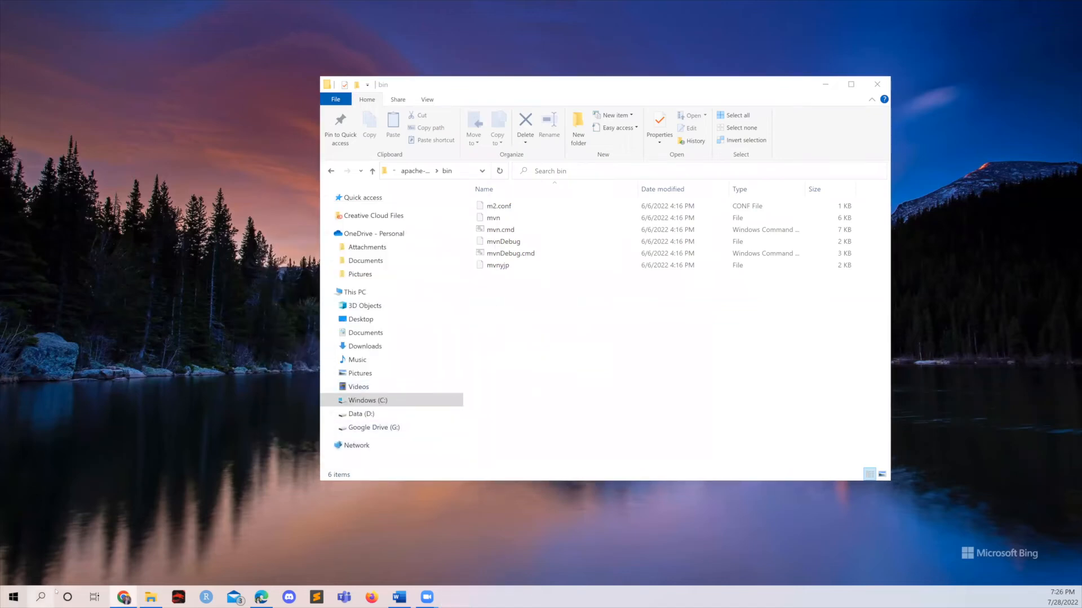
Find the system environment variables through Windows search and start a new user variable named MAVEN_HOME.
{"action": "key", "text": "super+s"}
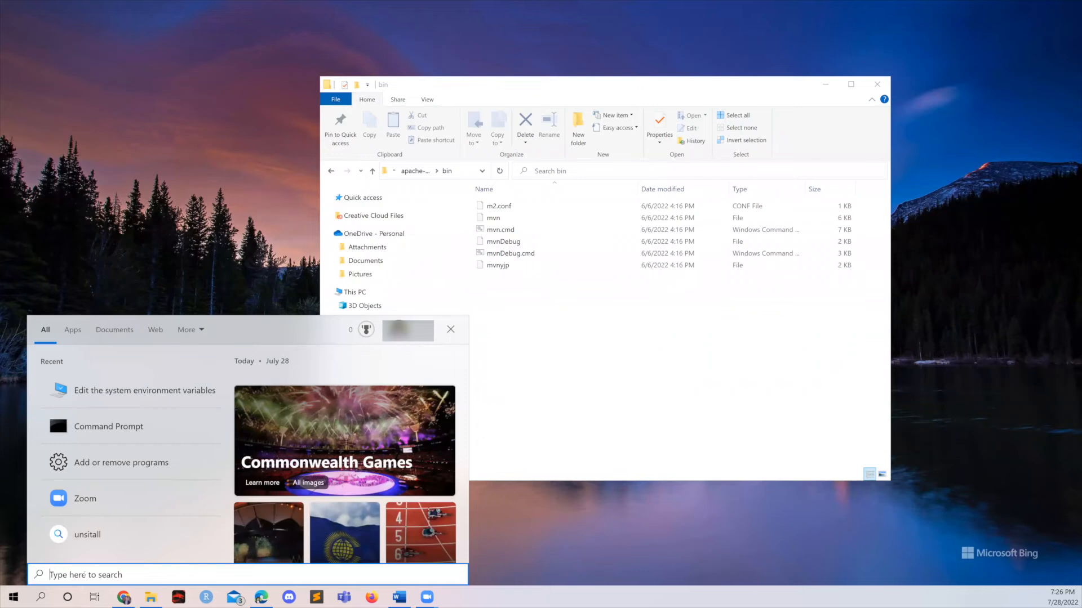
{"action": "type", "text": "env"}
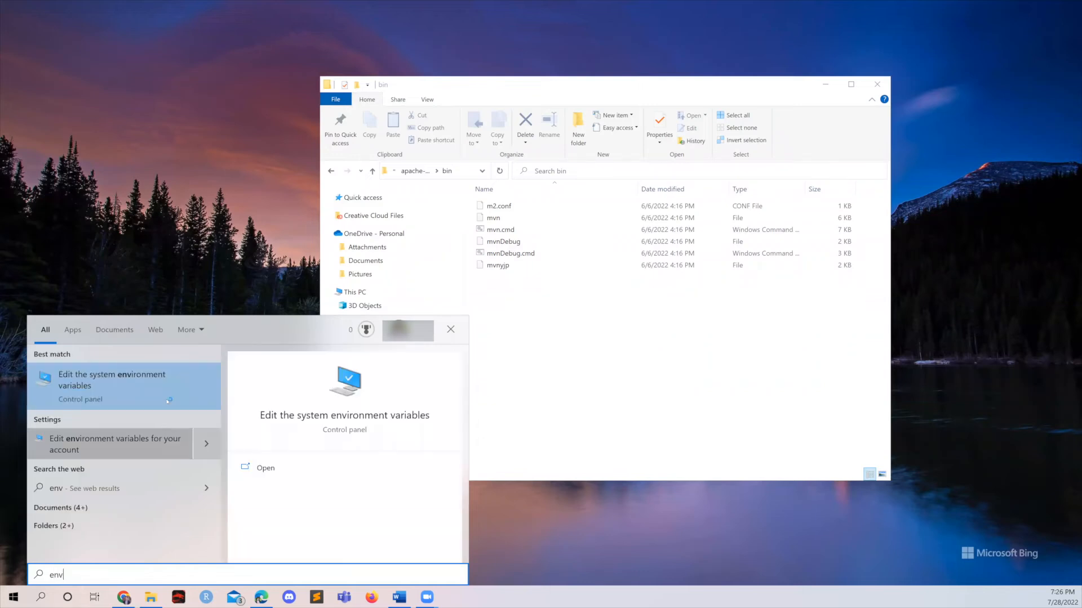
{"action": "left_click", "coordinate": [181, 386]}
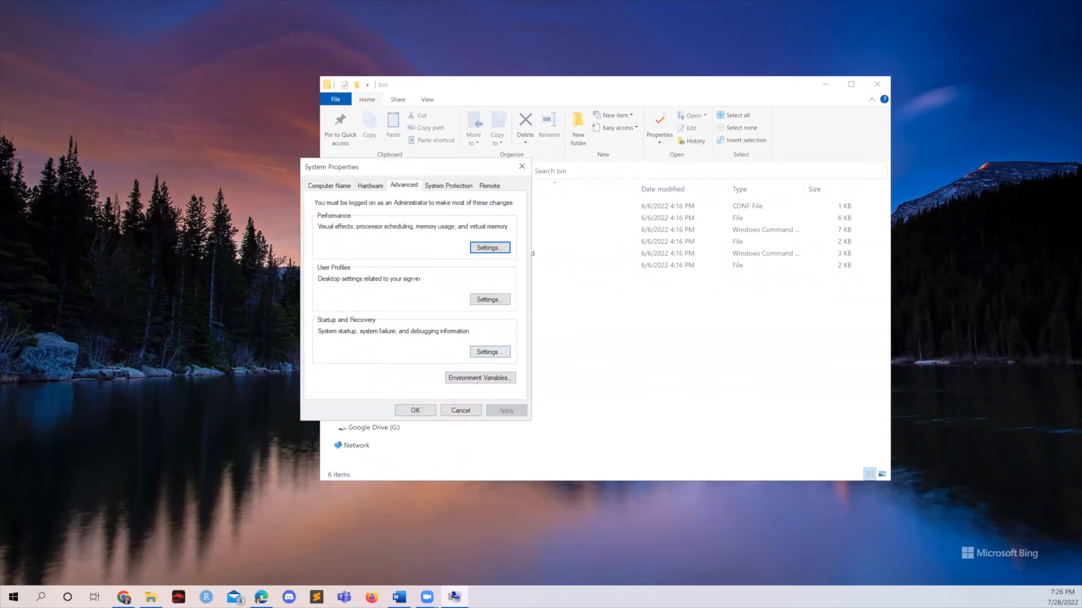
{"action": "left_click", "coordinate": [476, 379]}
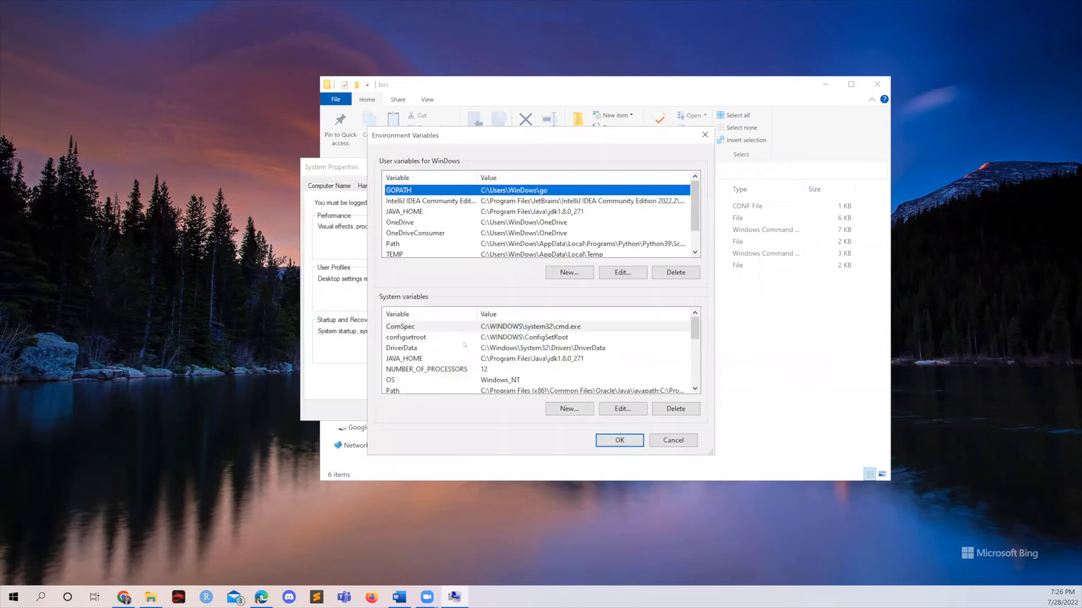
{"action": "left_click", "coordinate": [558, 273]}
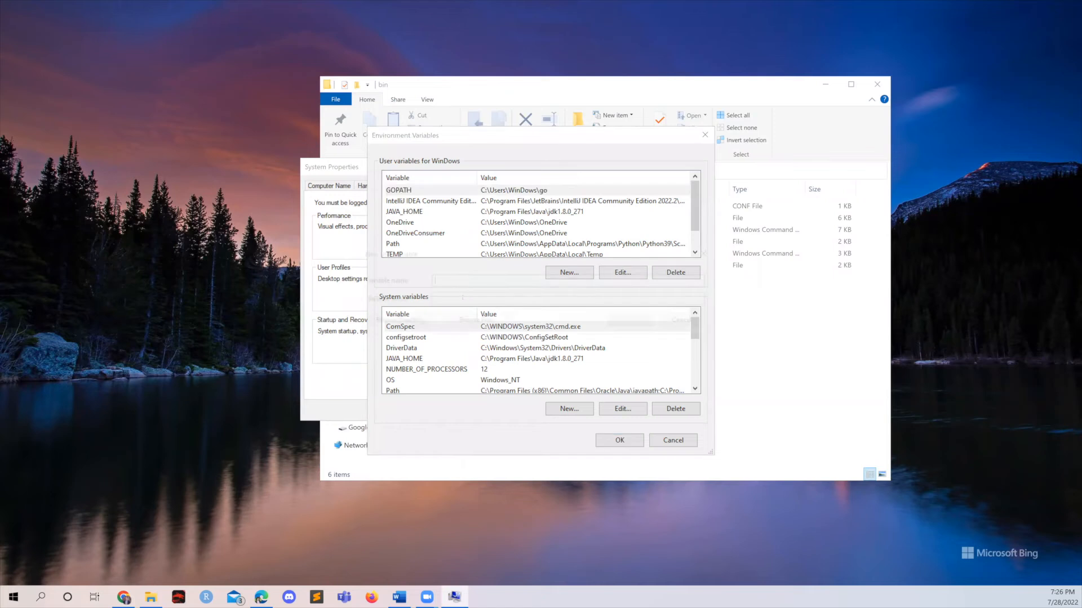
{"action": "type", "text": "MA"}
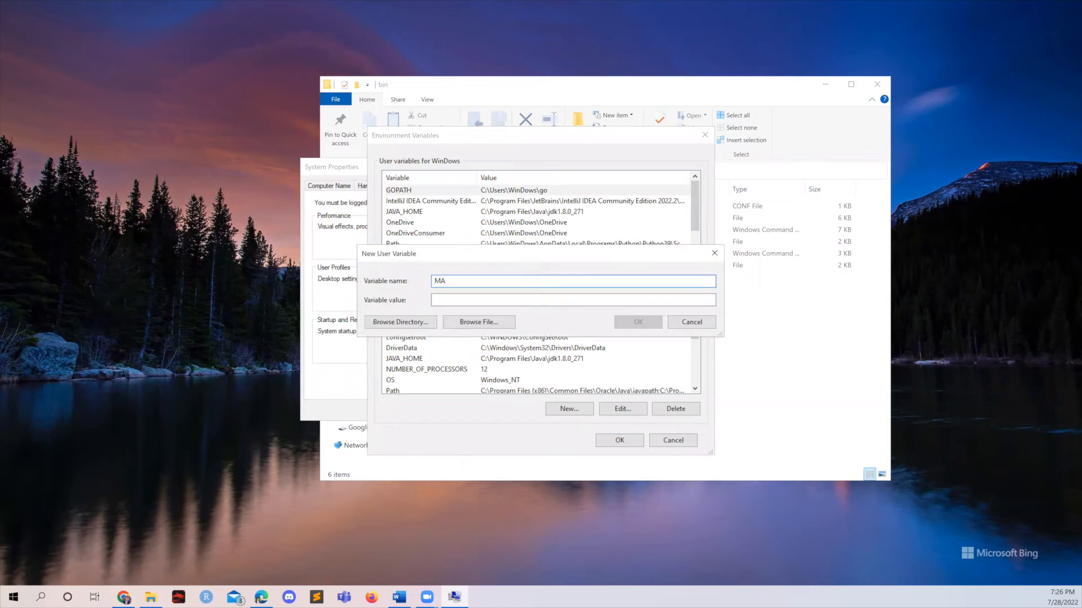
{"action": "type", "text": "VEN_HOME"}
Copy the apache-maven-3.8.6 folder path and save C:\Maven folder\apache-maven-3.8.6 as the value of the new user variable.
{"action": "left_click", "coordinate": [458, 85]}
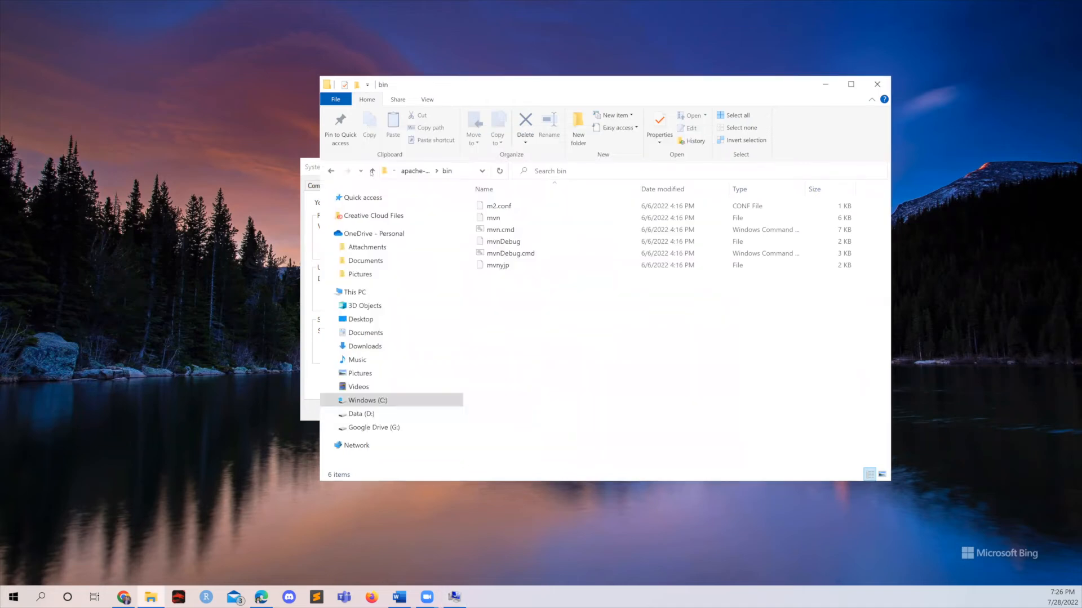
{"action": "left_click", "coordinate": [469, 171]}
{"action": "right_click", "coordinate": [469, 172]}
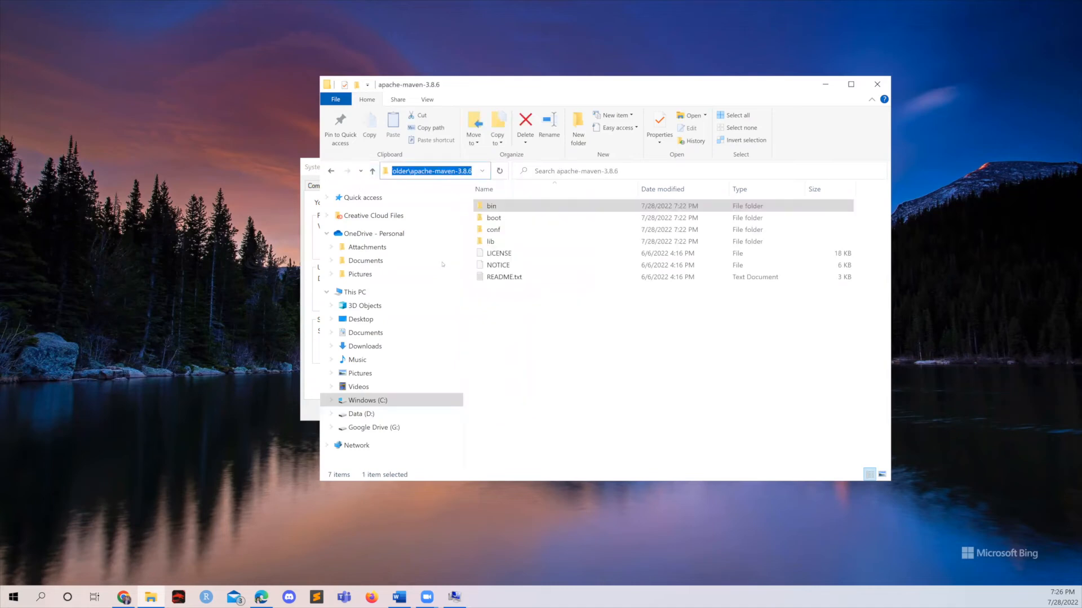
{"action": "key", "text": "alt+Tab"}
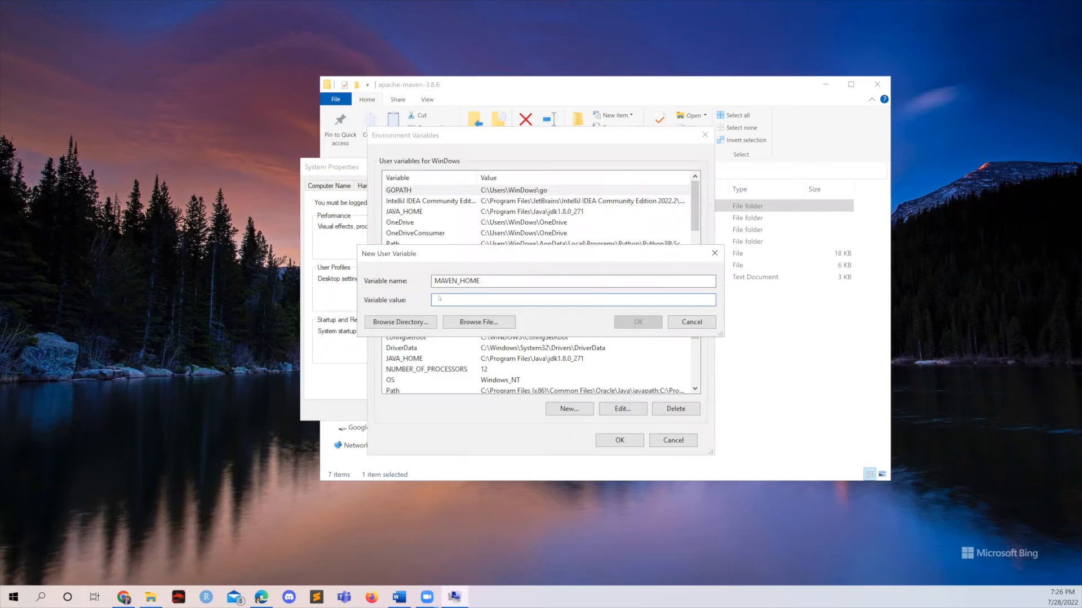
{"action": "right_click", "coordinate": [438, 298]}
{"action": "left_click", "coordinate": [465, 344]}
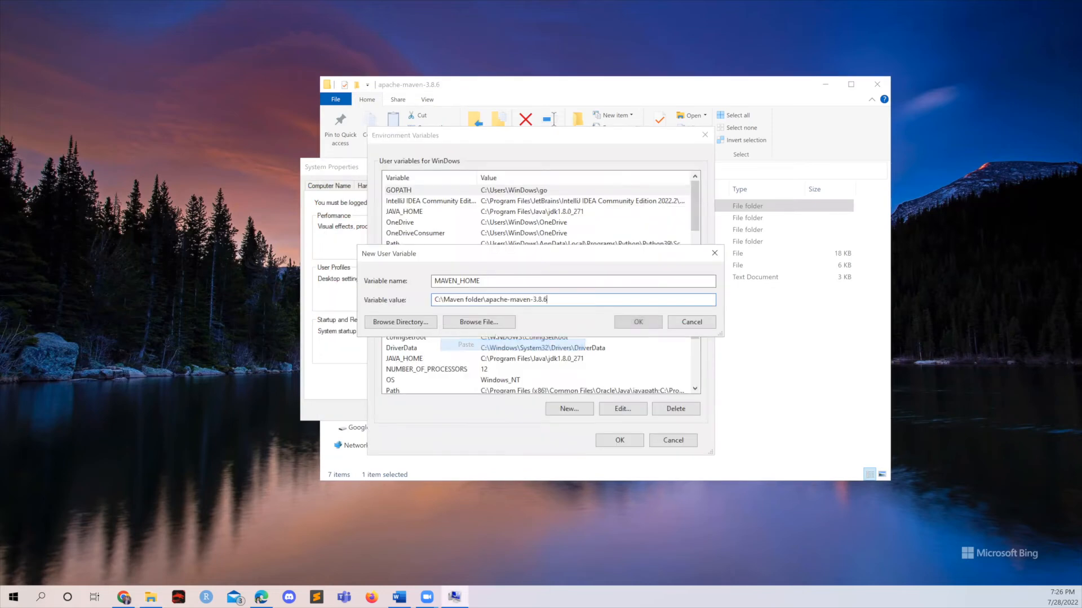
{"action": "left_click", "coordinate": [636, 324]}
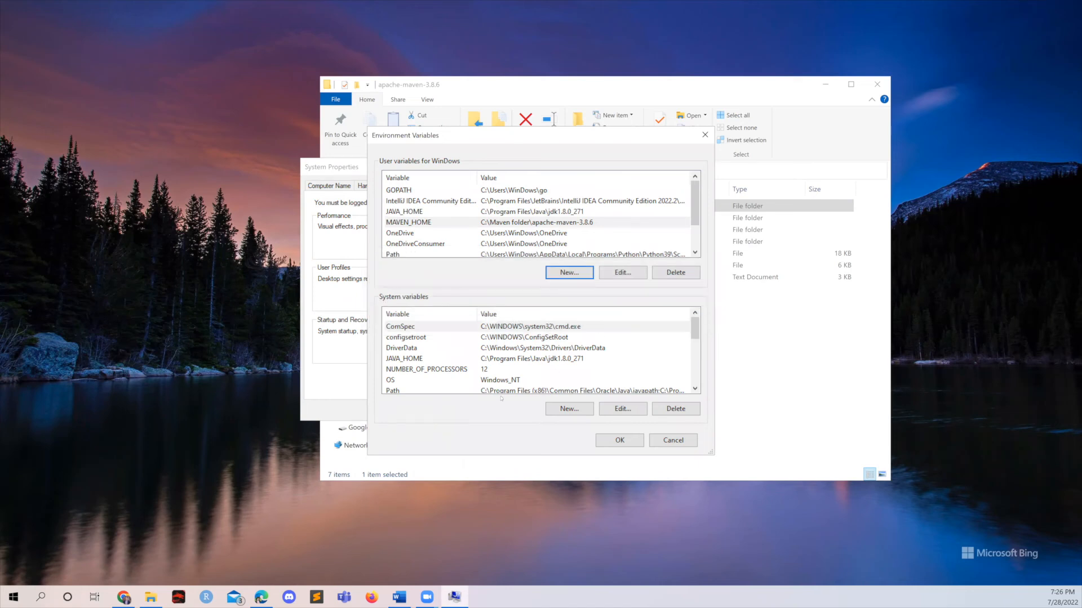
Create a system variable MAVEN_HOME with the value C:\Maven folder\apache-maven-3.8.6 and save the environment variable changes.
{"action": "left_click", "coordinate": [510, 381]}
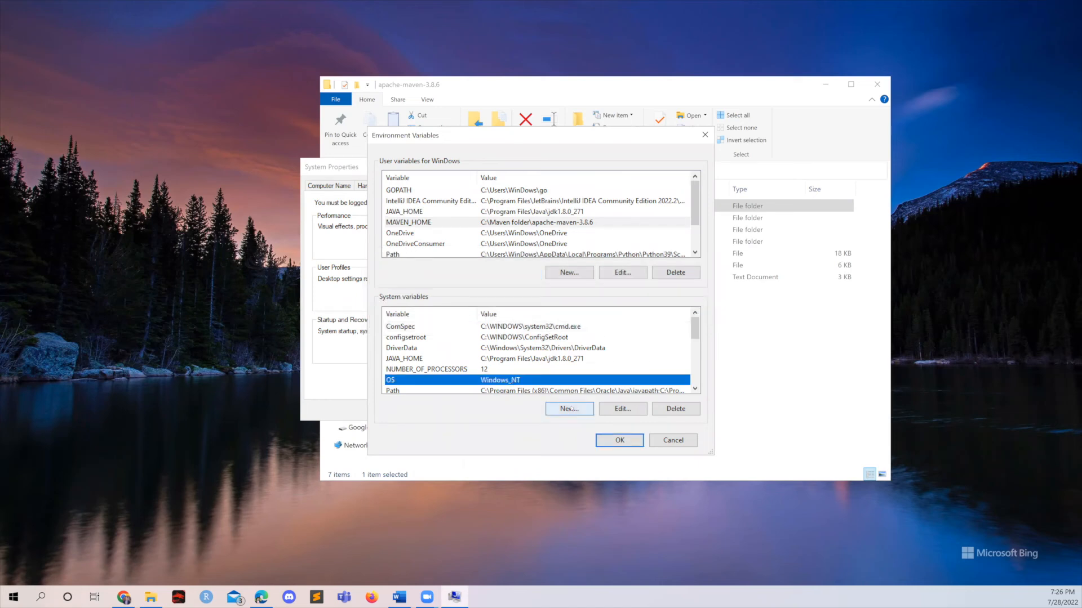
{"action": "left_click", "coordinate": [569, 408]}
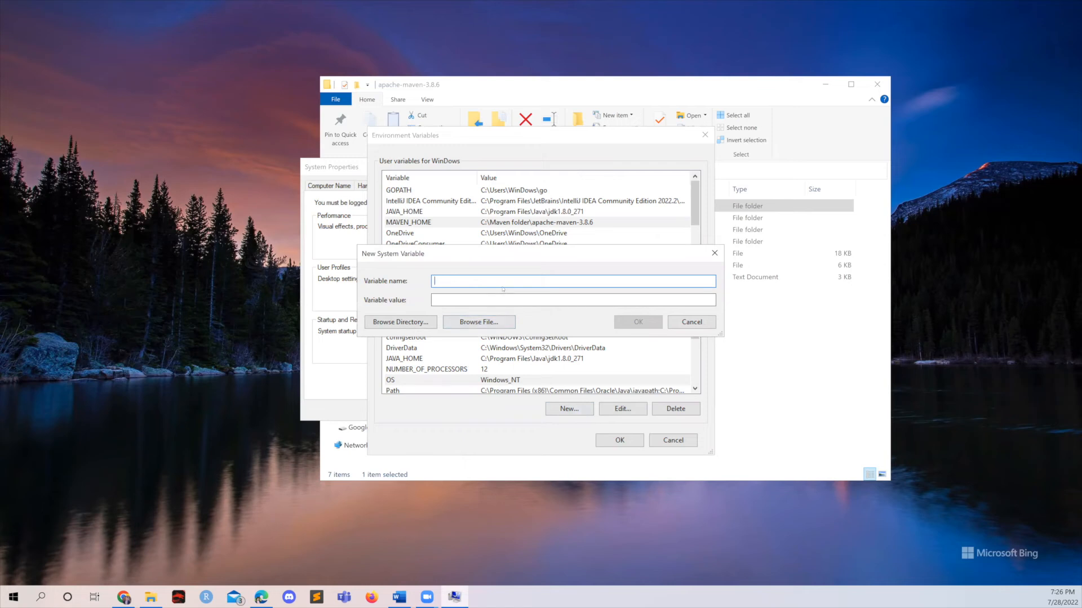
{"action": "type", "text": "MAVEN_HOME"}
{"action": "left_click", "coordinate": [538, 299]}
{"action": "right_click", "coordinate": [536, 301]}
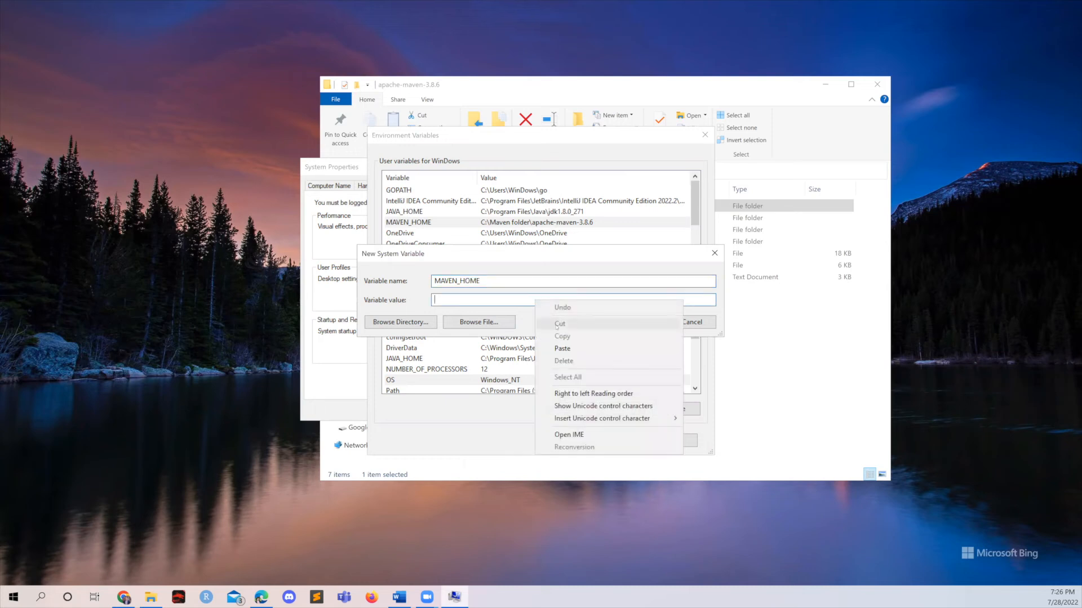
{"action": "left_click", "coordinate": [559, 348]}
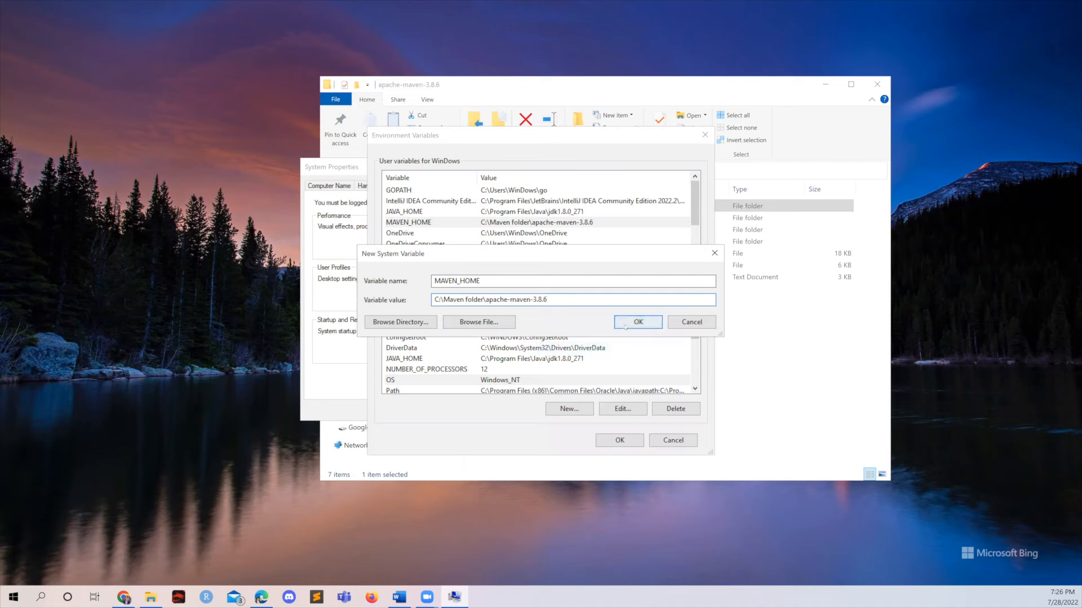
{"action": "left_click", "coordinate": [627, 323]}
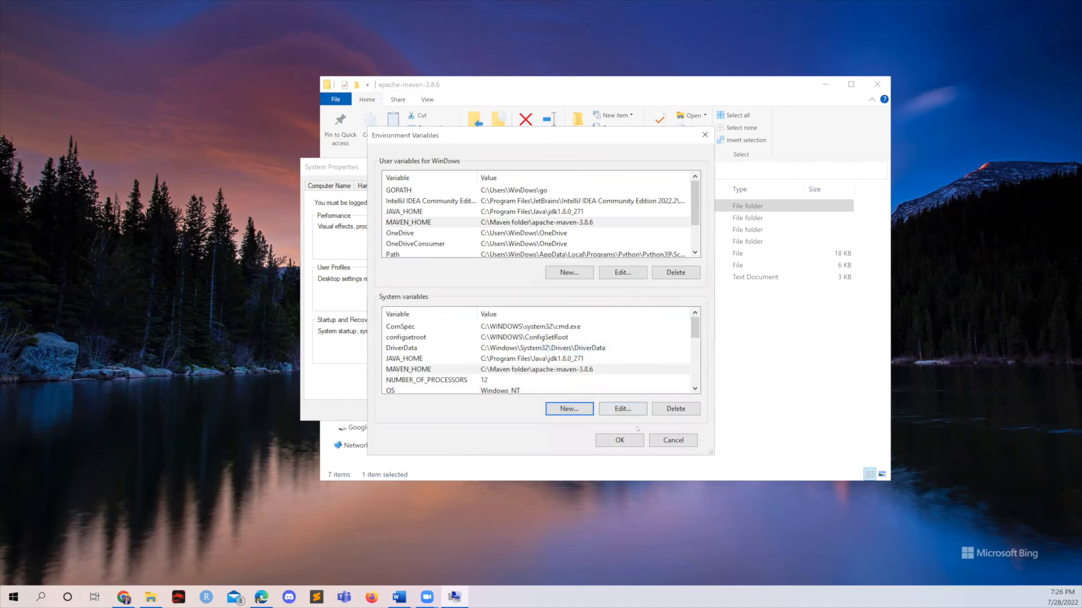
{"action": "left_click", "coordinate": [617, 439]}
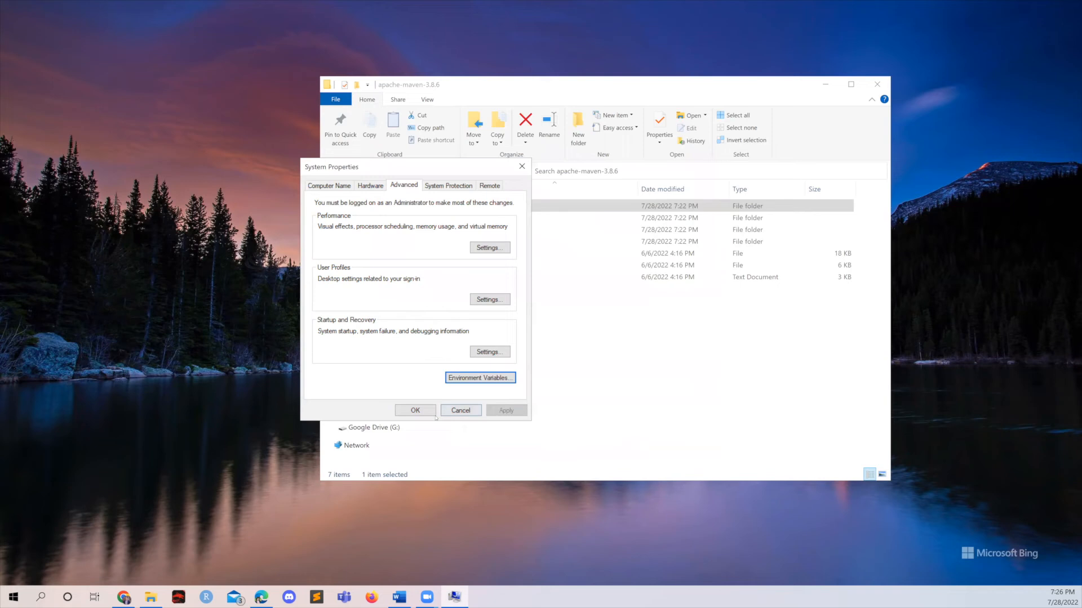
{"action": "left_click", "coordinate": [415, 410]}
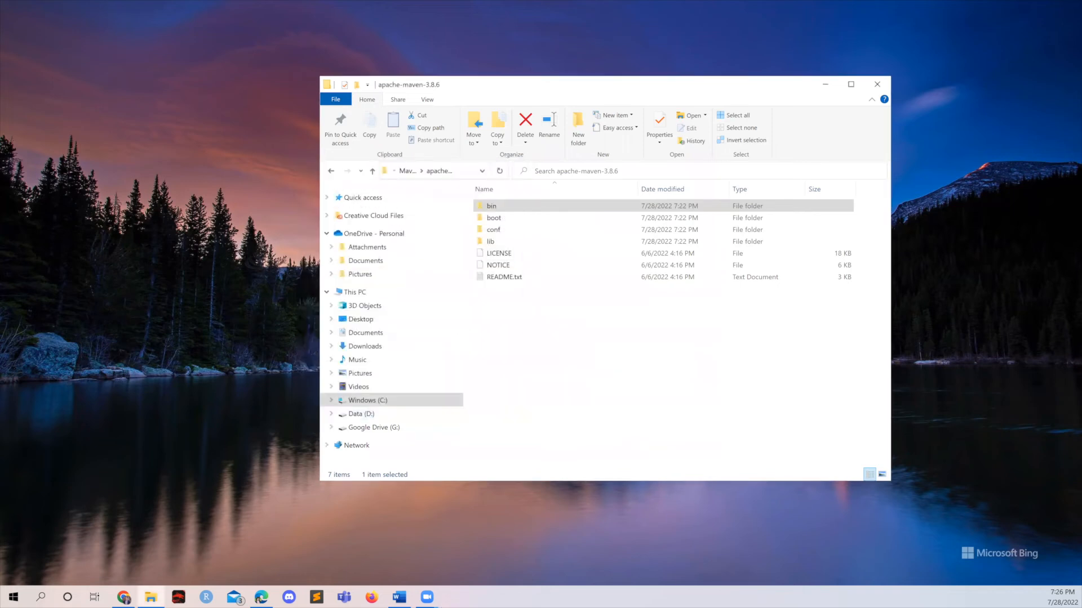
Check the Maven installation by running mvn -version in a new Command Prompt, and close the open windows.
{"action": "key", "text": "super+s"}
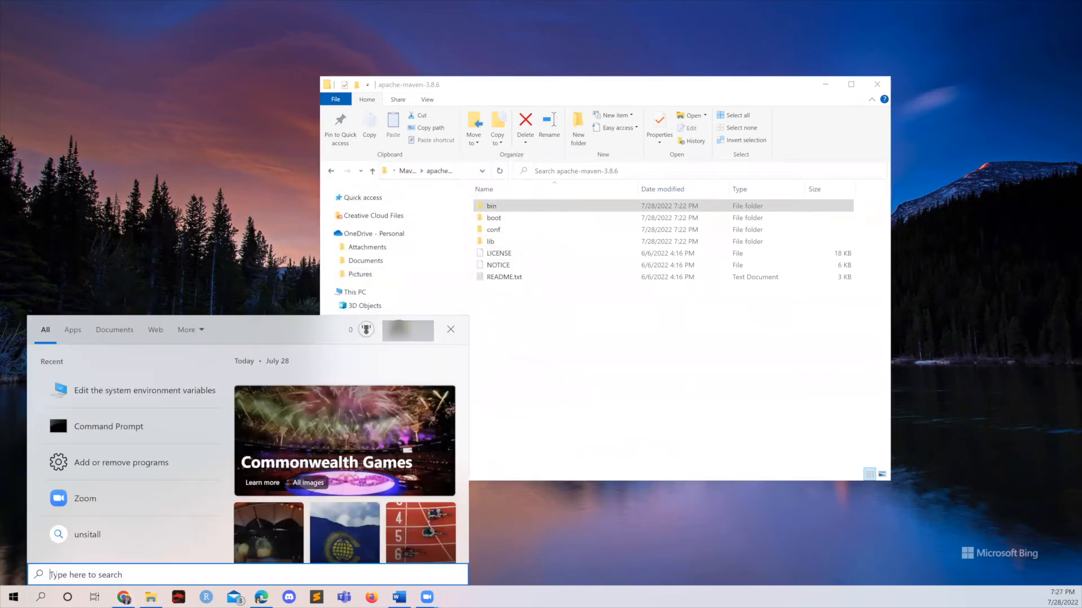
{"action": "type", "text": "cmd"}
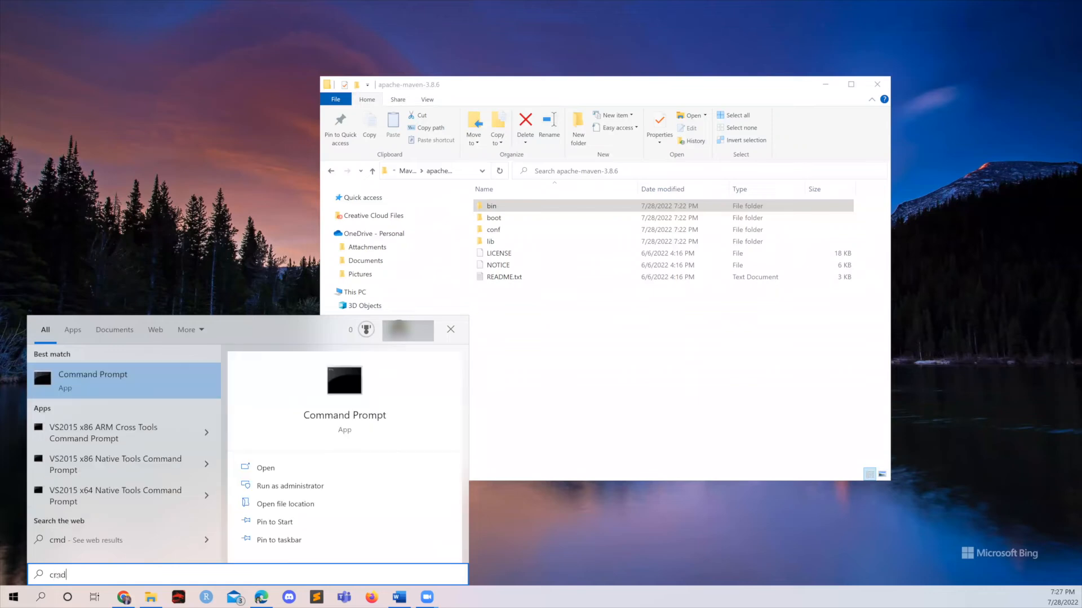
{"action": "key", "text": "Return"}
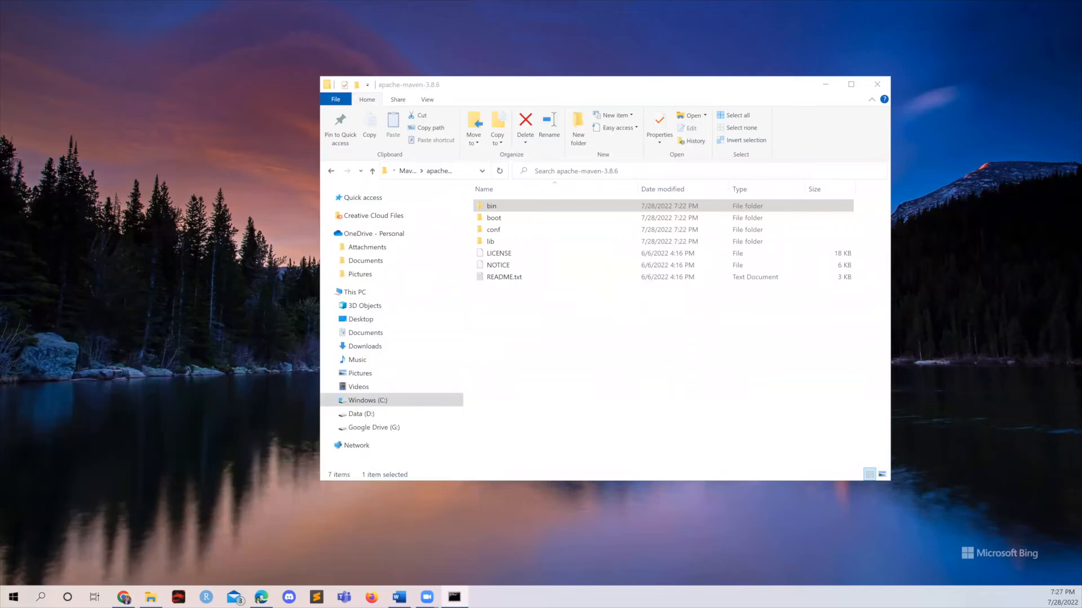
{"action": "left_click_drag", "start_coordinate": [77, 134], "coordinate": [535, 195]}
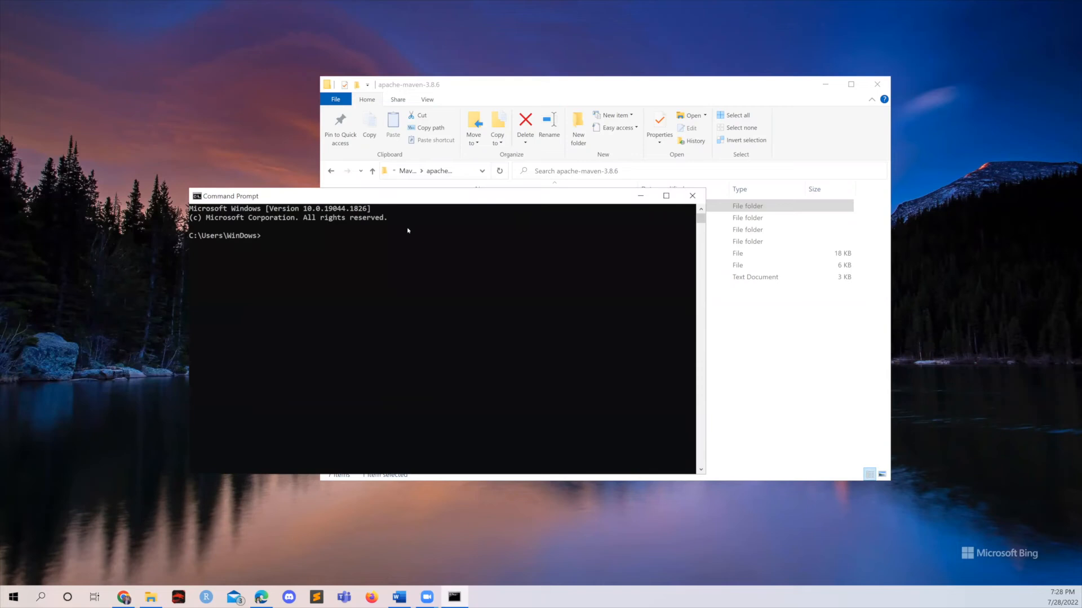
{"action": "left_click", "coordinate": [371, 243]}
{"action": "type", "text": "mvn -version"}
{"action": "key", "text": "Return"}
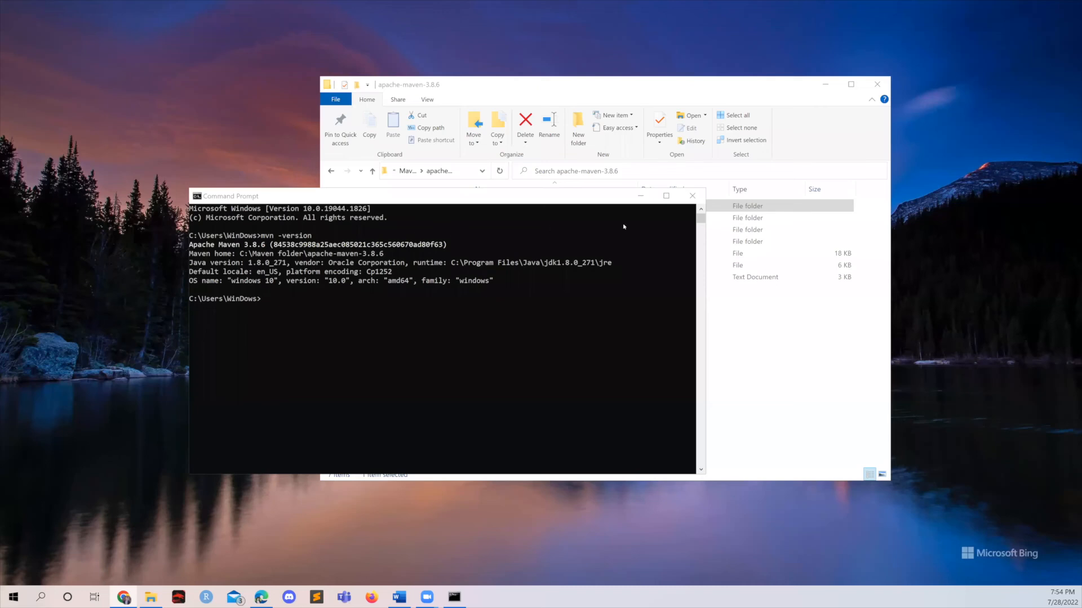
{"action": "left_click", "coordinate": [692, 196]}
{"action": "left_click", "coordinate": [877, 84]}
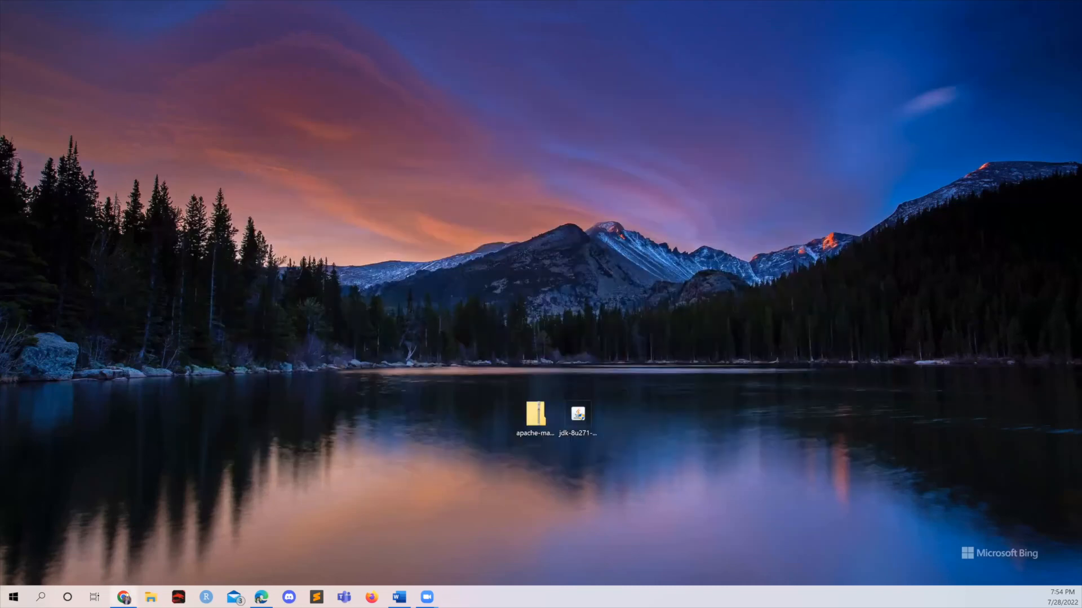
Switch to Microsoft Edge and search the web for "intelij idea".
{"action": "left_click", "coordinate": [263, 597]}
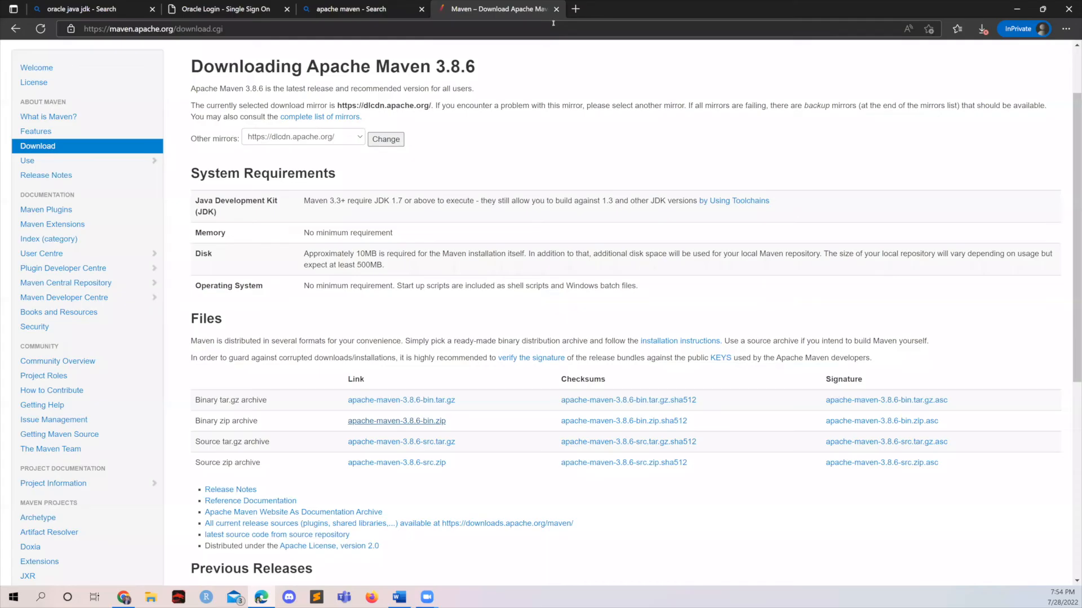
{"action": "left_click", "coordinate": [553, 22]}
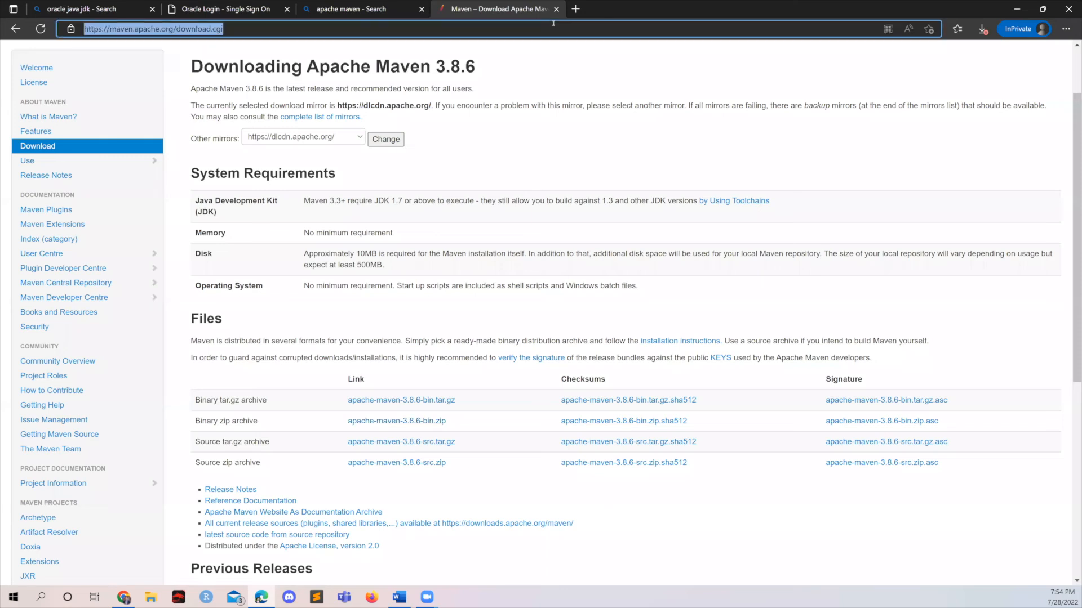
{"action": "type", "text": "intelij idea"}
{"action": "key", "text": "Return"}
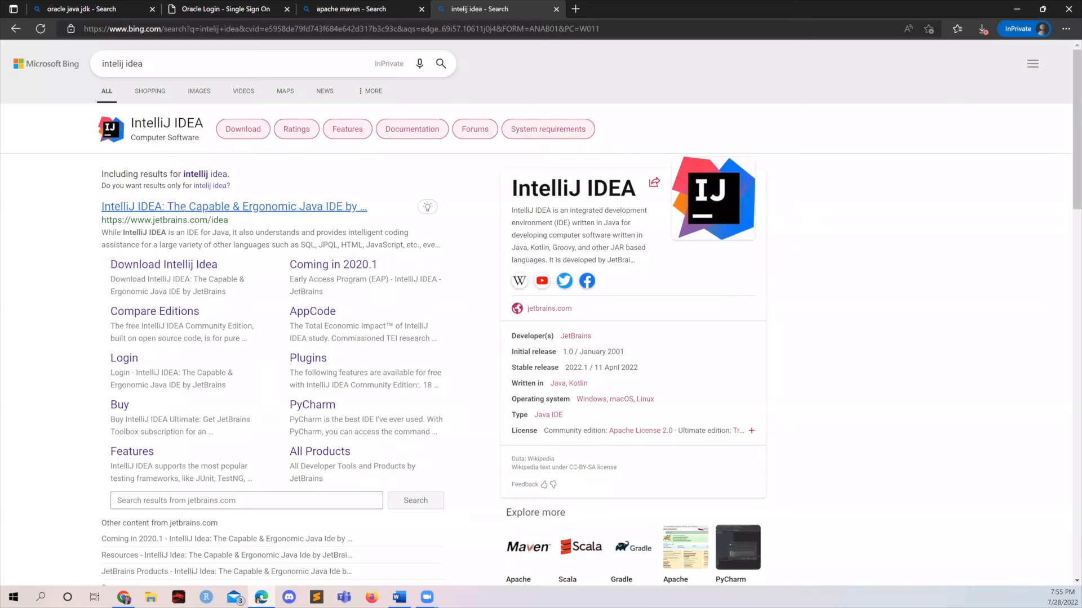
Download the Windows .exe installer of IntelliJ IDEA Community from the JetBrains website.
{"action": "left_click", "coordinate": [183, 207]}
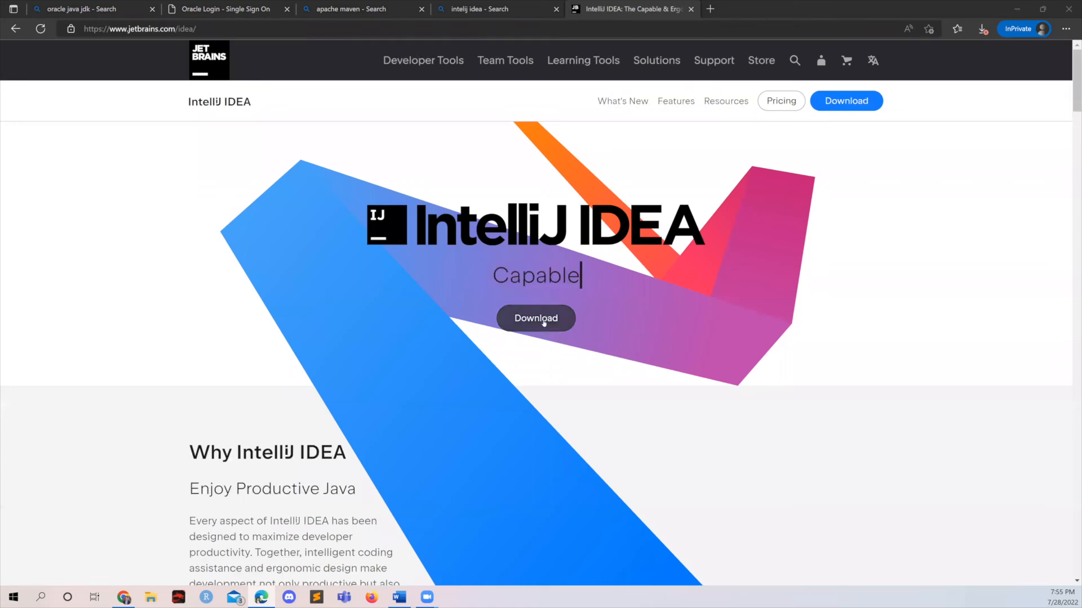
{"action": "left_click", "coordinate": [544, 323]}
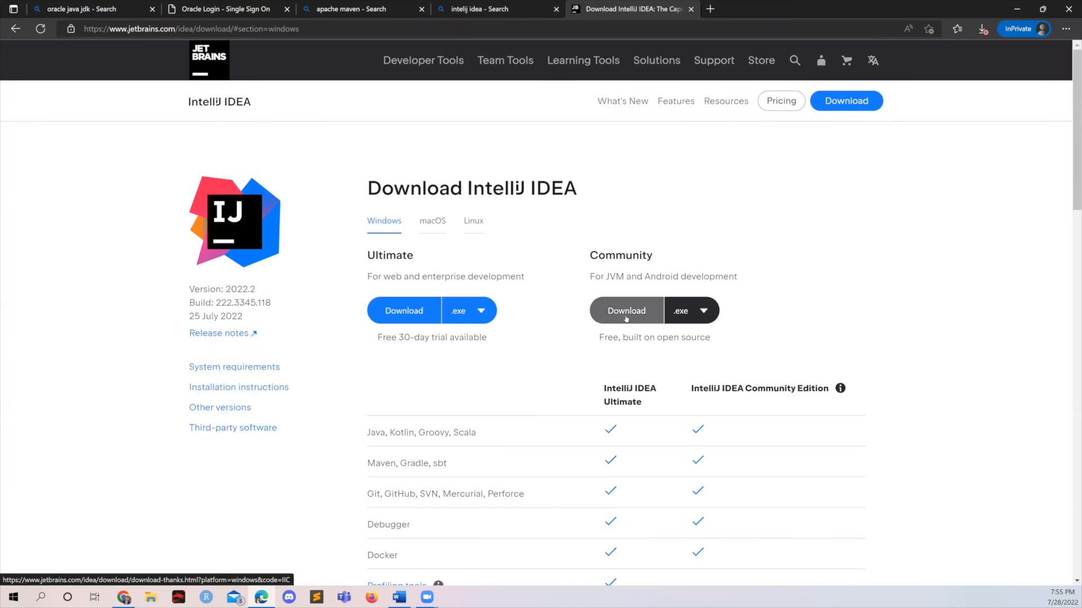
{"action": "left_click", "coordinate": [626, 318]}
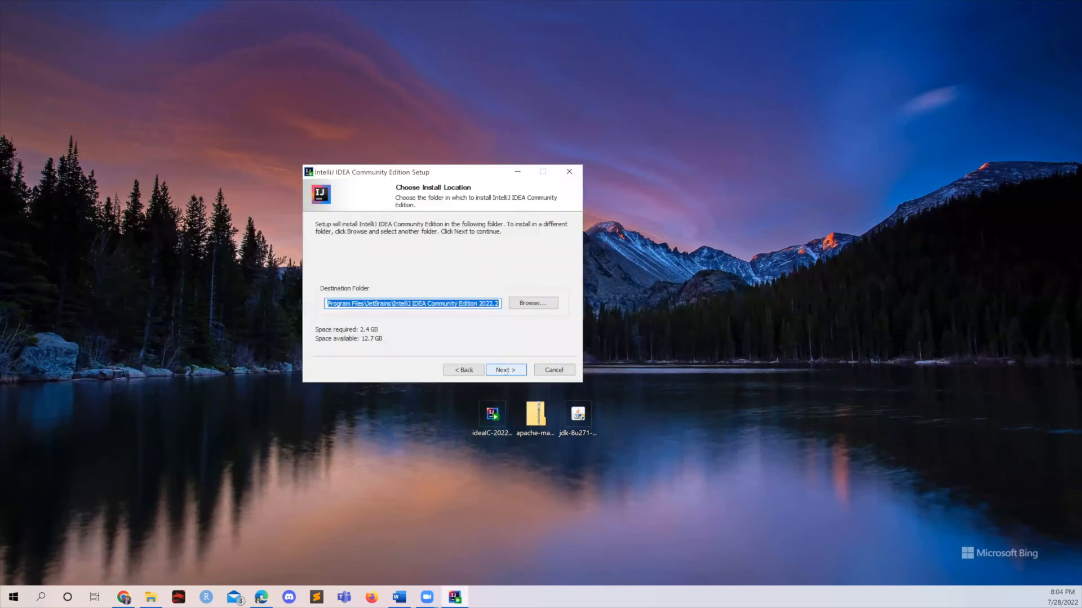
Install IntelliJ IDEA Community Edition in the default folder with the "bin" folder on the PATH and "Open Folder as Project" enabled, finishing with an immediate reboot.
{"action": "key", "text": "Return"}
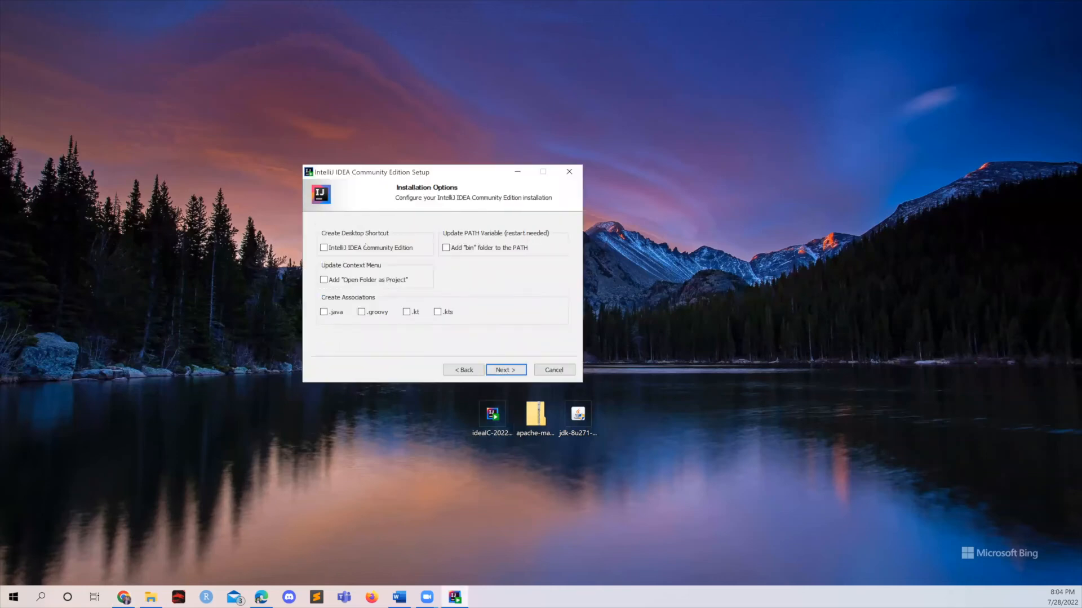
{"action": "left_click", "coordinate": [447, 247]}
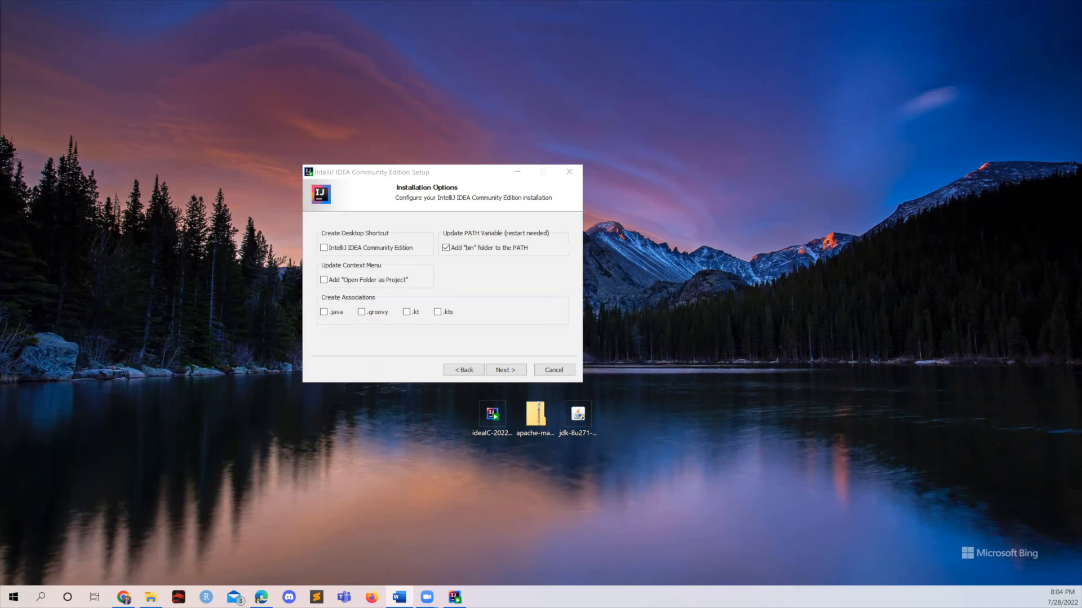
{"action": "left_click", "coordinate": [369, 283]}
{"action": "left_click", "coordinate": [504, 371]}
{"action": "left_click", "coordinate": [503, 370]}
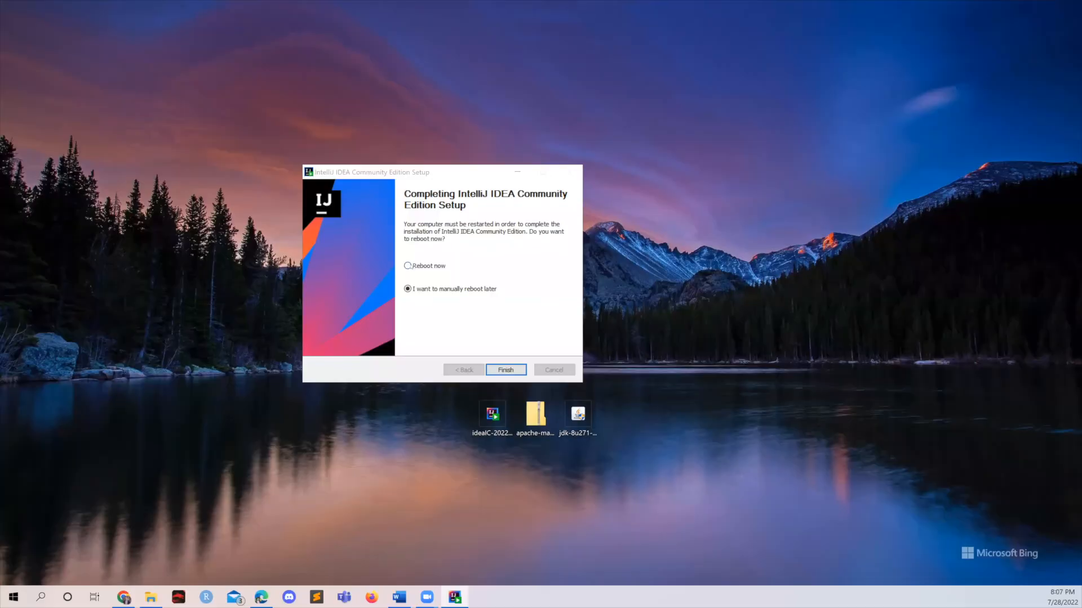
{"action": "left_click", "coordinate": [410, 266]}
{"action": "left_click", "coordinate": [505, 370]}
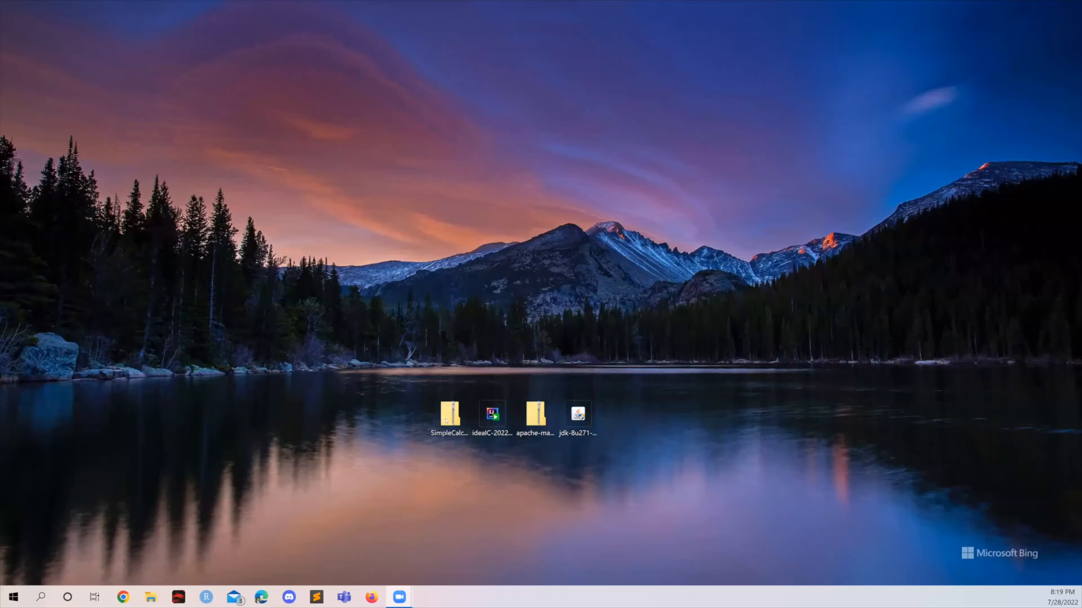
Extract SimpleCalculator.zip into a SimpleCalculator folder on the desktop.
{"action": "right_click", "coordinate": [446, 420]}
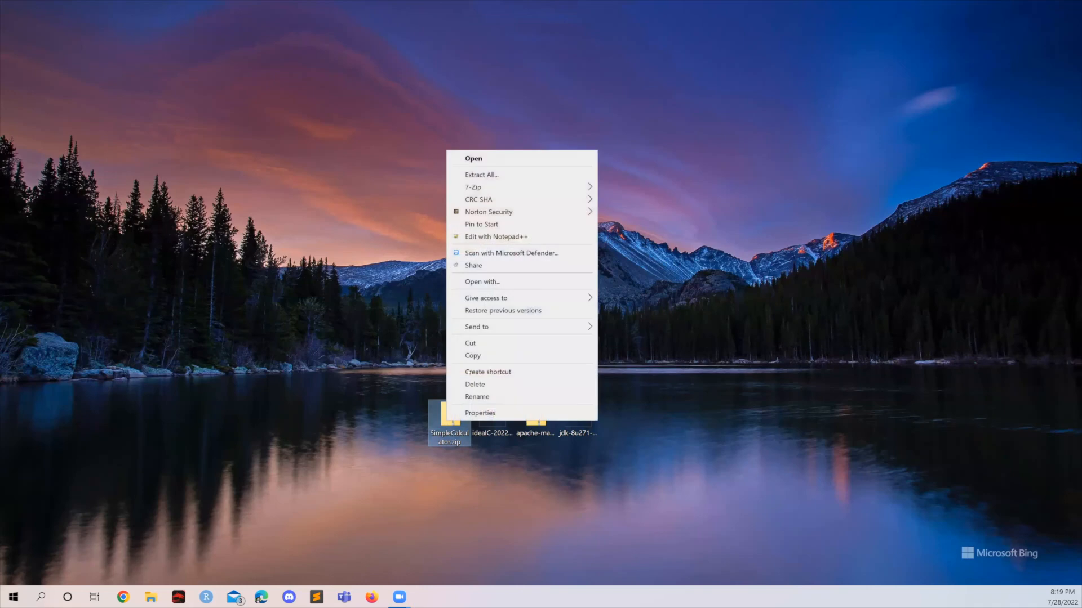
{"action": "left_click", "coordinate": [494, 177]}
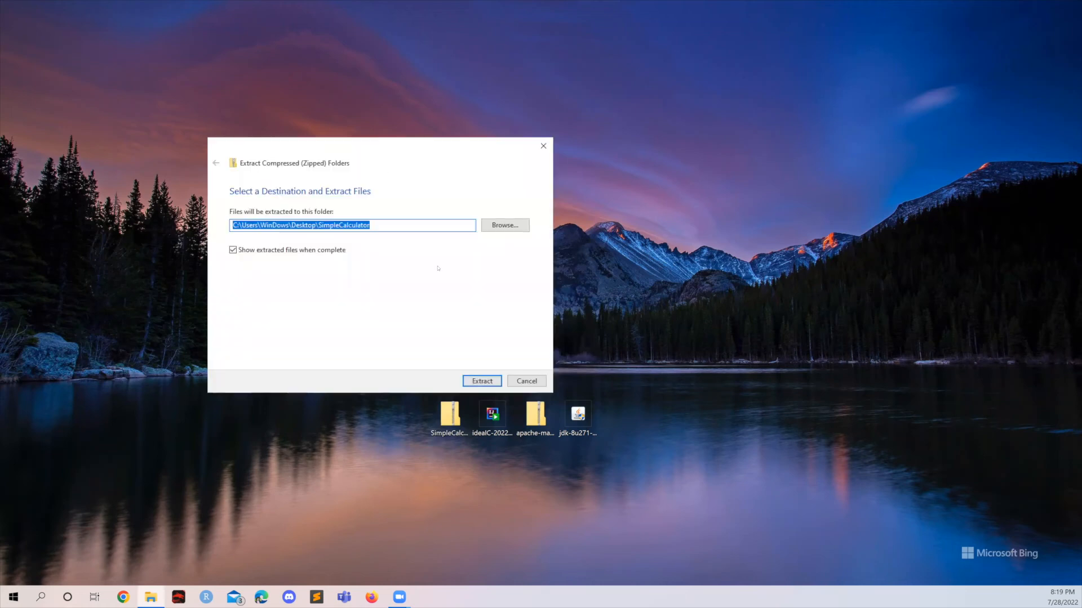
{"action": "left_click", "coordinate": [498, 381]}
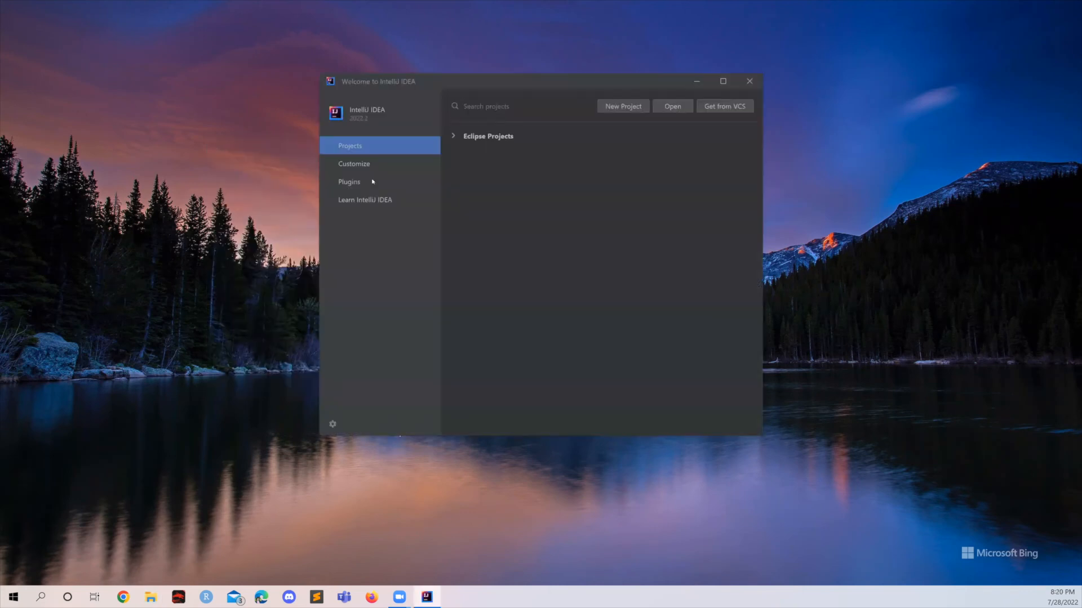
Open the SimpleCalculator project in IntelliJ IDEA, trusting all projects in ~\Desktop, and allow pre-built JDK shared indexes to always download.
{"action": "left_click", "coordinate": [671, 107]}
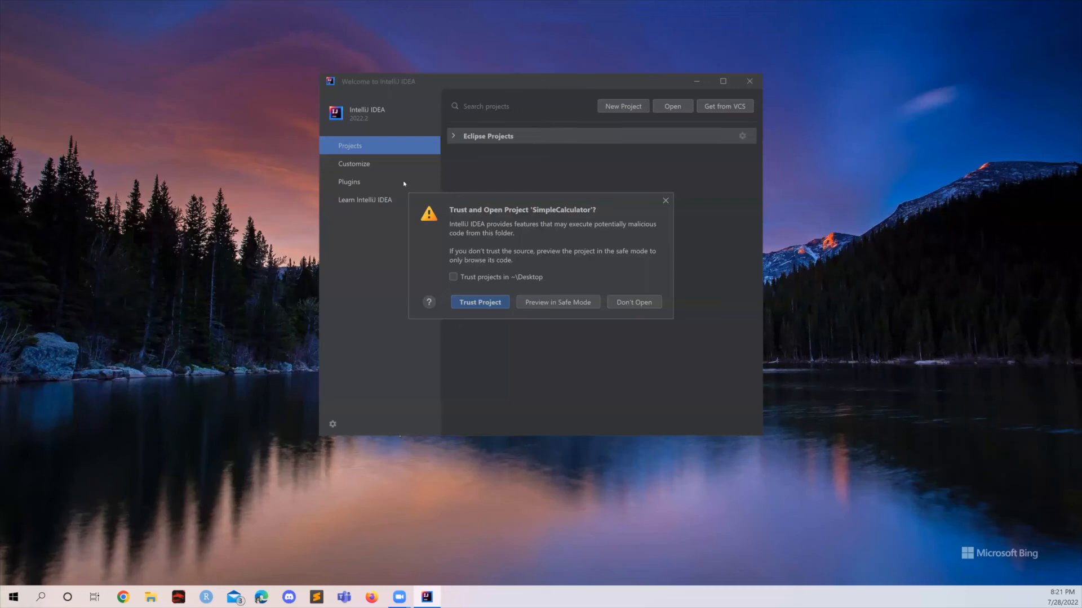
{"action": "left_click", "coordinate": [453, 276]}
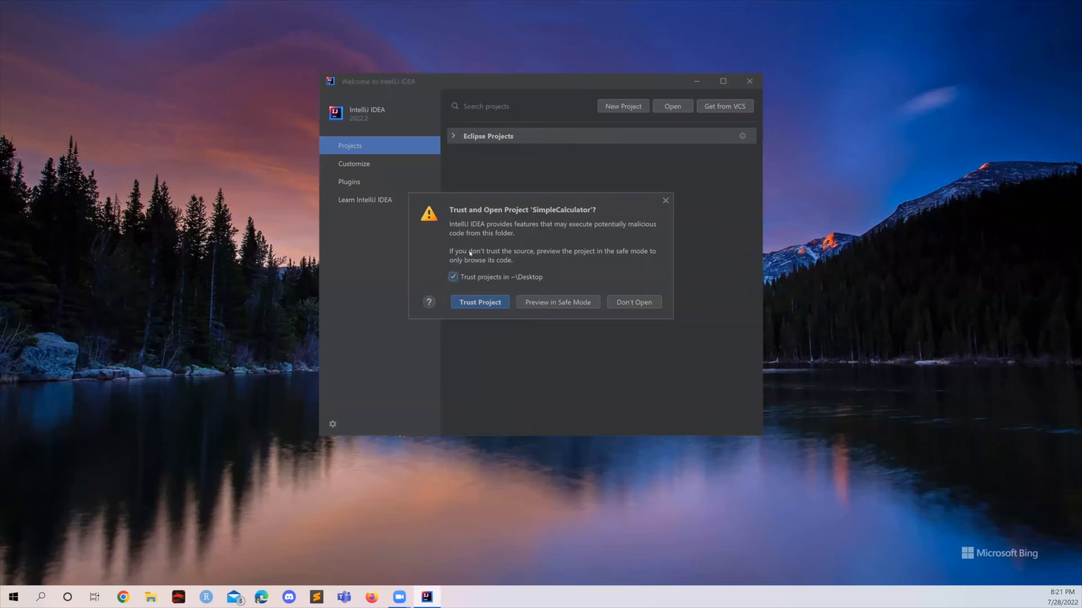
{"action": "left_click", "coordinate": [484, 305]}
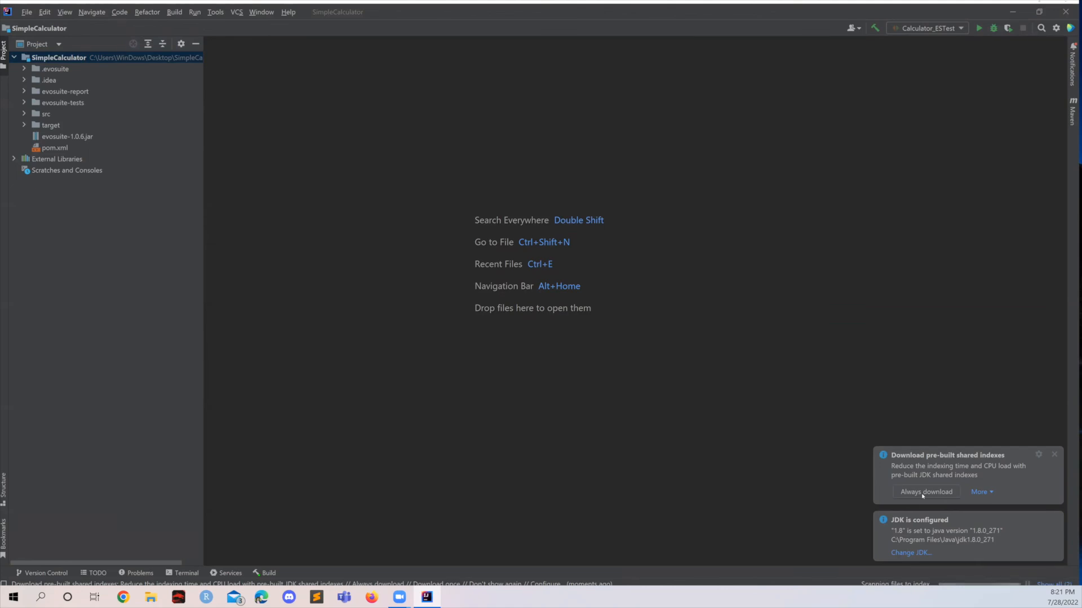
{"action": "left_click", "coordinate": [922, 495]}
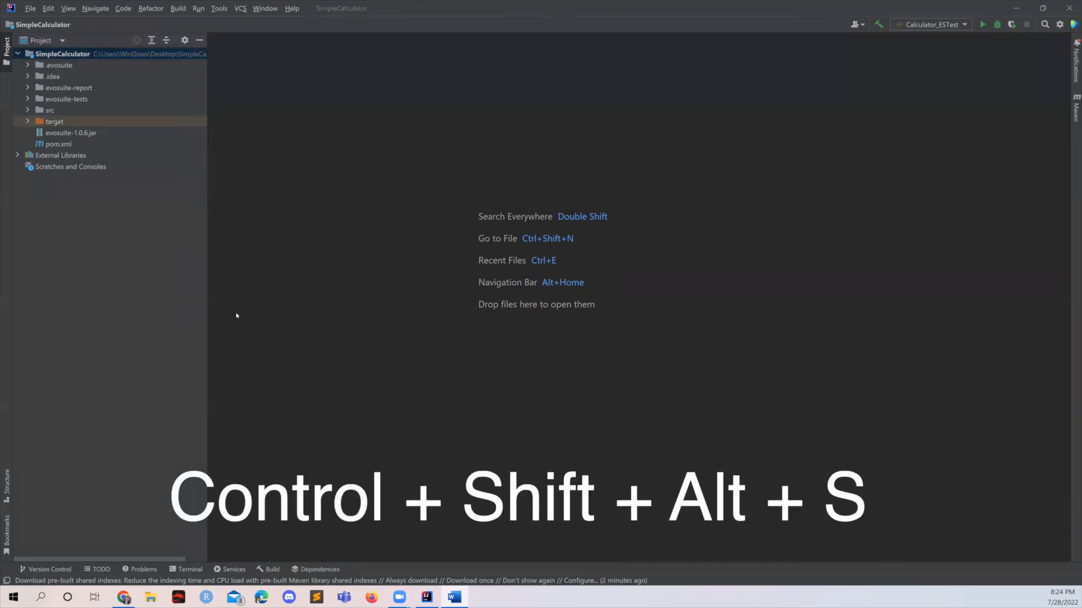
Set the project SDK to 1.8 java version "1.8.0_271" in the Project Structure settings.
{"action": "left_click", "coordinate": [236, 316]}
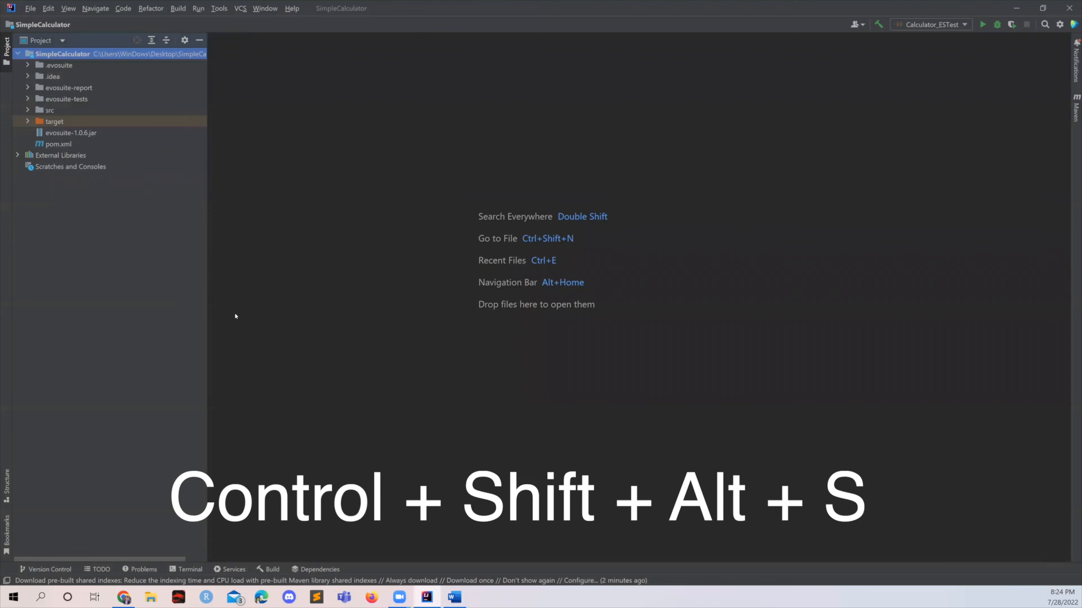
{"action": "key", "text": "ctrl+shift+alt+s"}
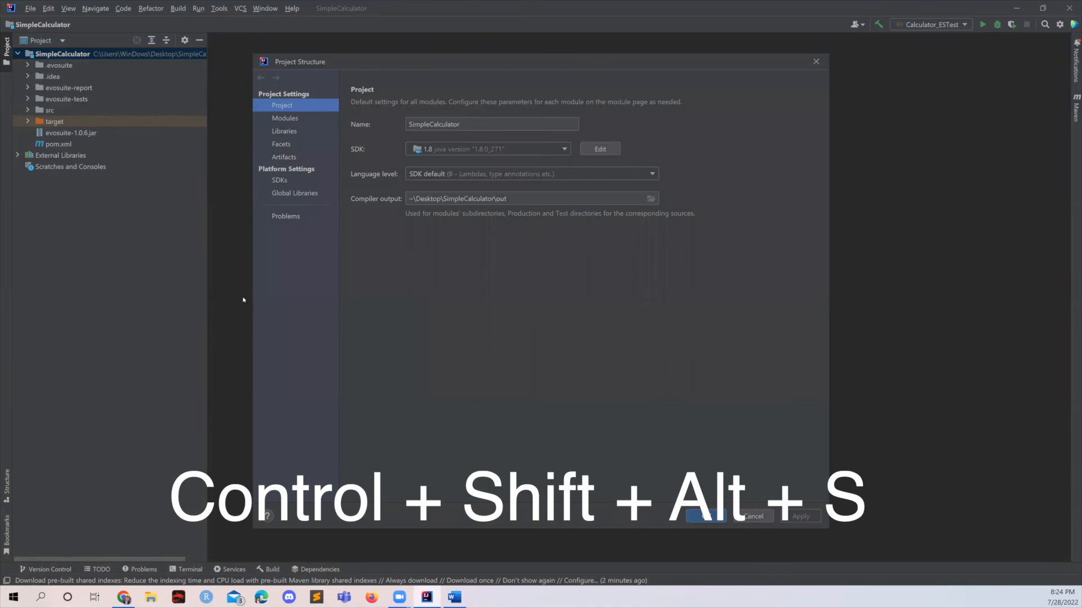
{"action": "left_click", "coordinate": [438, 151]}
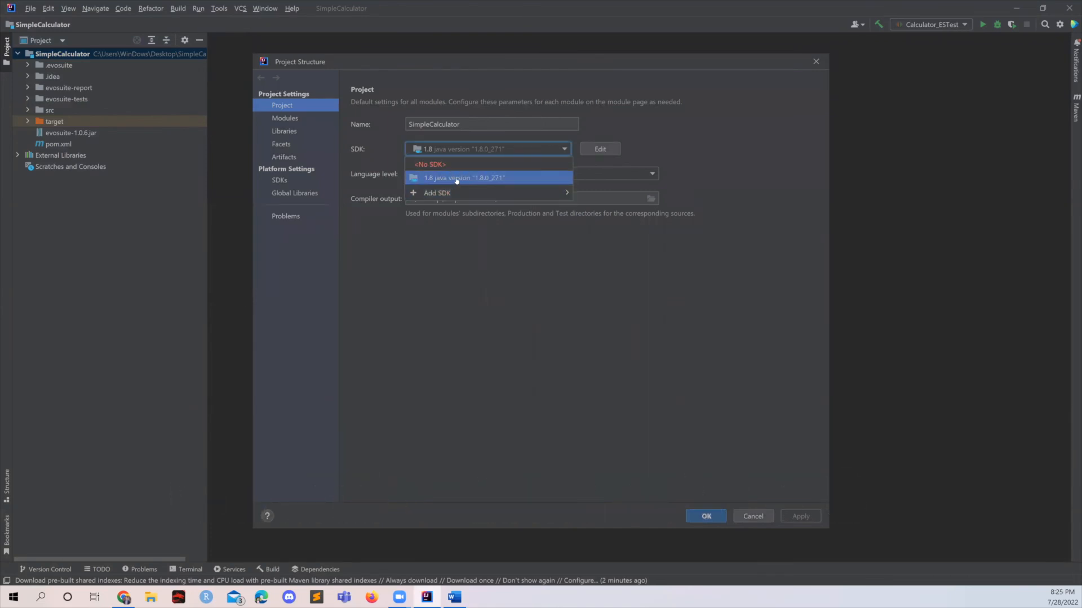
{"action": "left_click", "coordinate": [457, 178]}
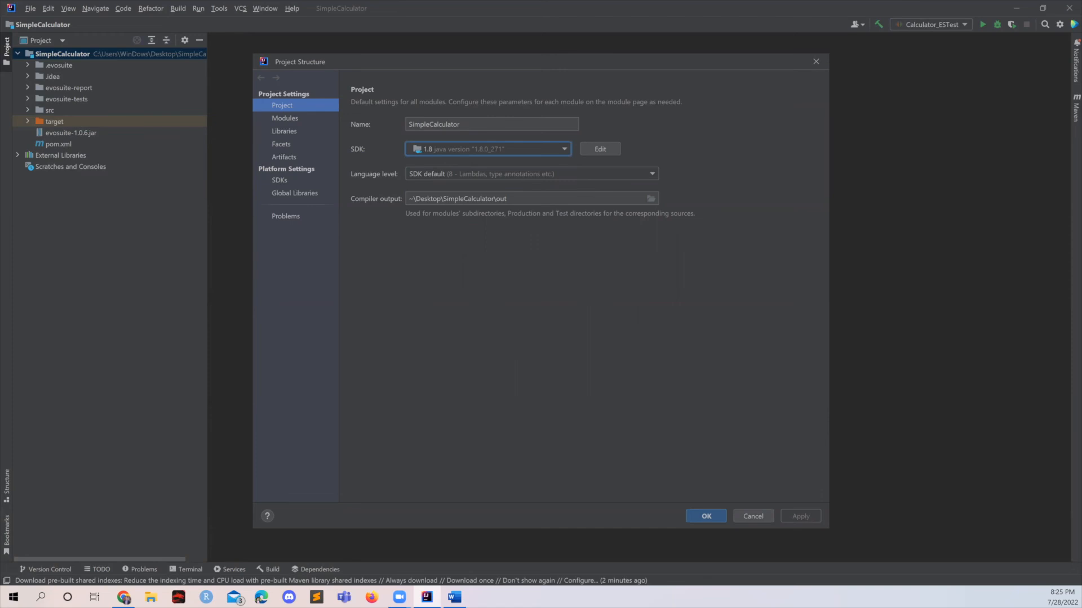
{"action": "left_click", "coordinate": [698, 519]}
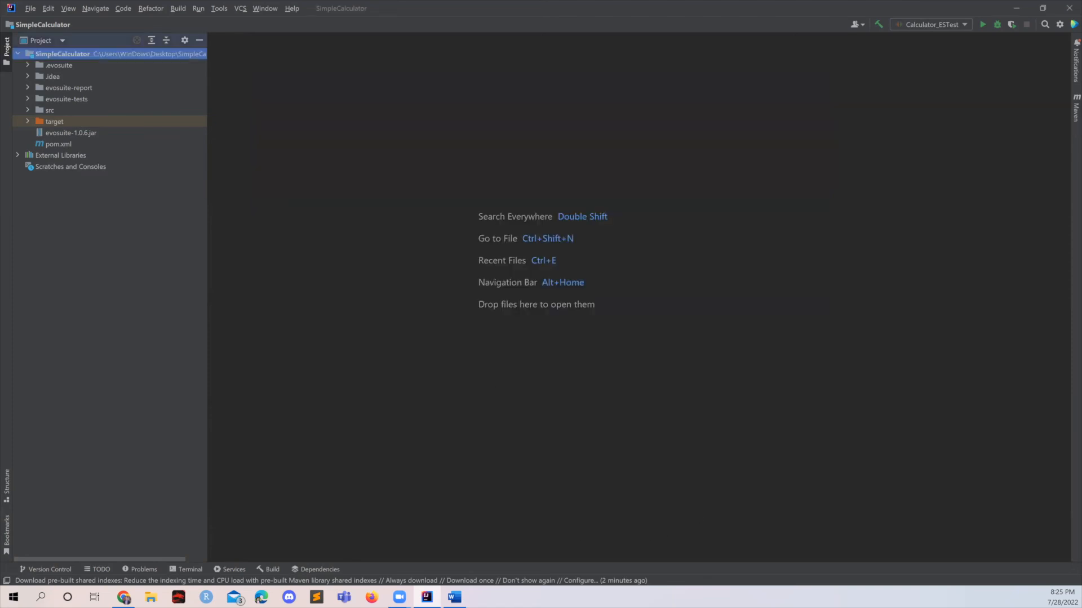
Check the Java and Maven versions in the IDE's terminal with java -version and mvn -version.
{"action": "left_click", "coordinate": [190, 570]}
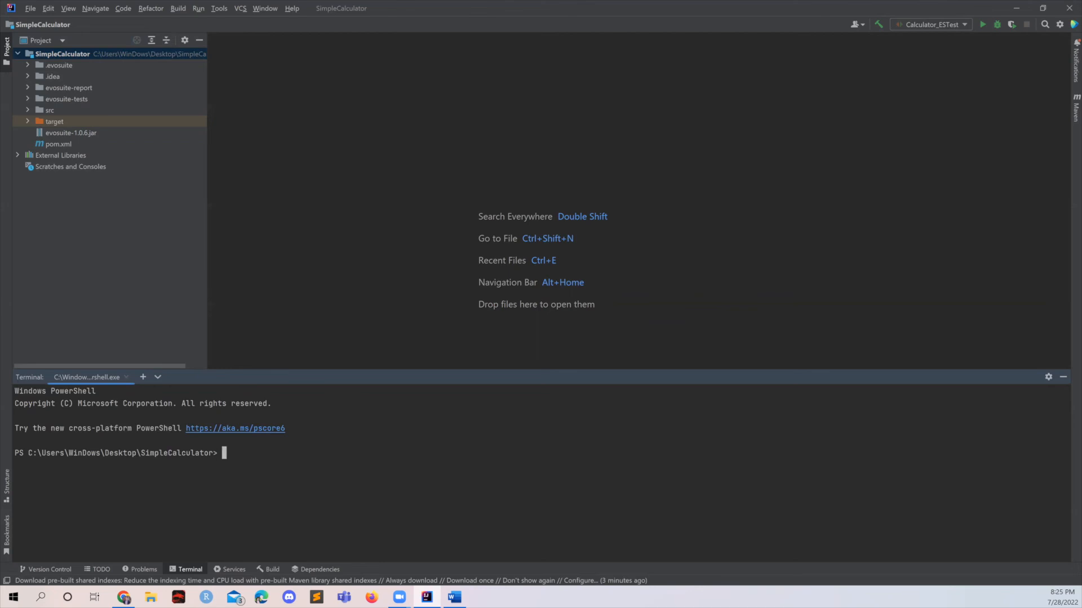
{"action": "type", "text": "java -version"}
{"action": "key", "text": "Return"}
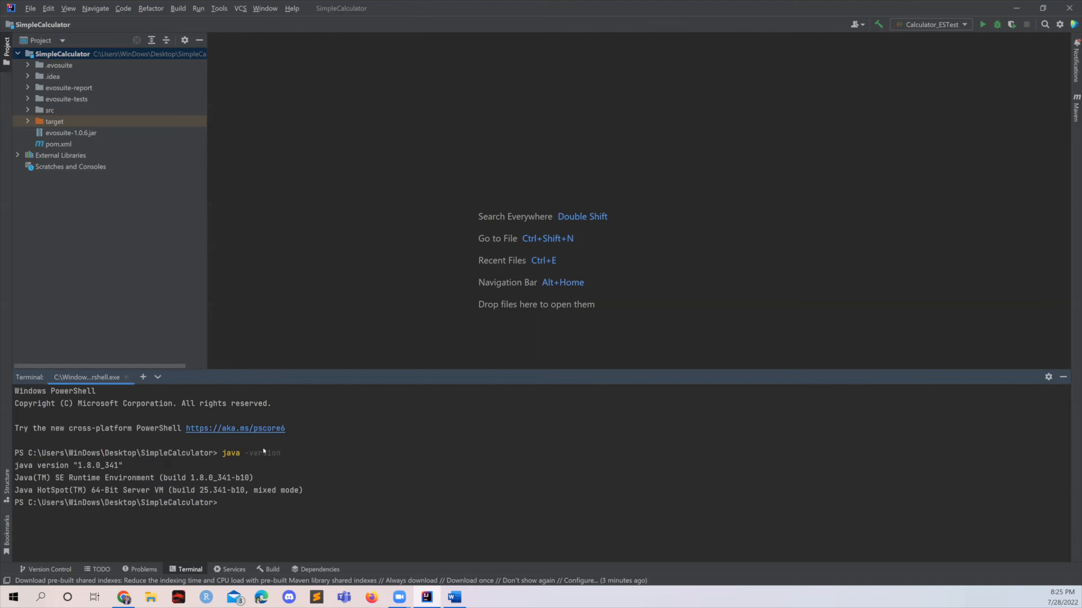
{"action": "type", "text": "mvn -version"}
{"action": "key", "text": "Return"}
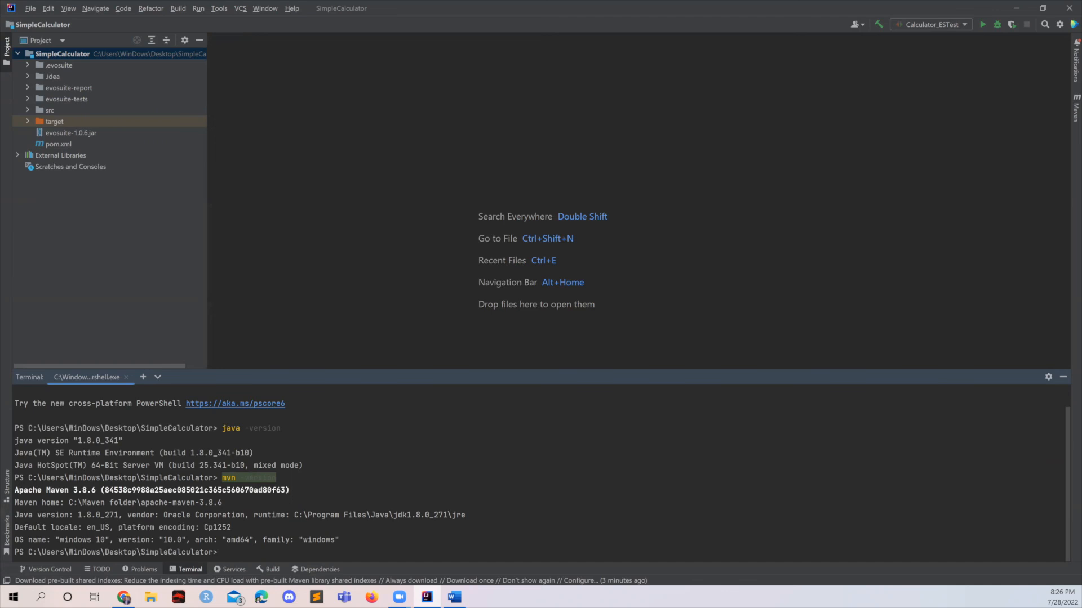
Expand the main and test folders under src and review the sum and subtract methods in the Calculator class.
{"action": "left_click", "coordinate": [28, 111]}
{"action": "left_click", "coordinate": [39, 133]}
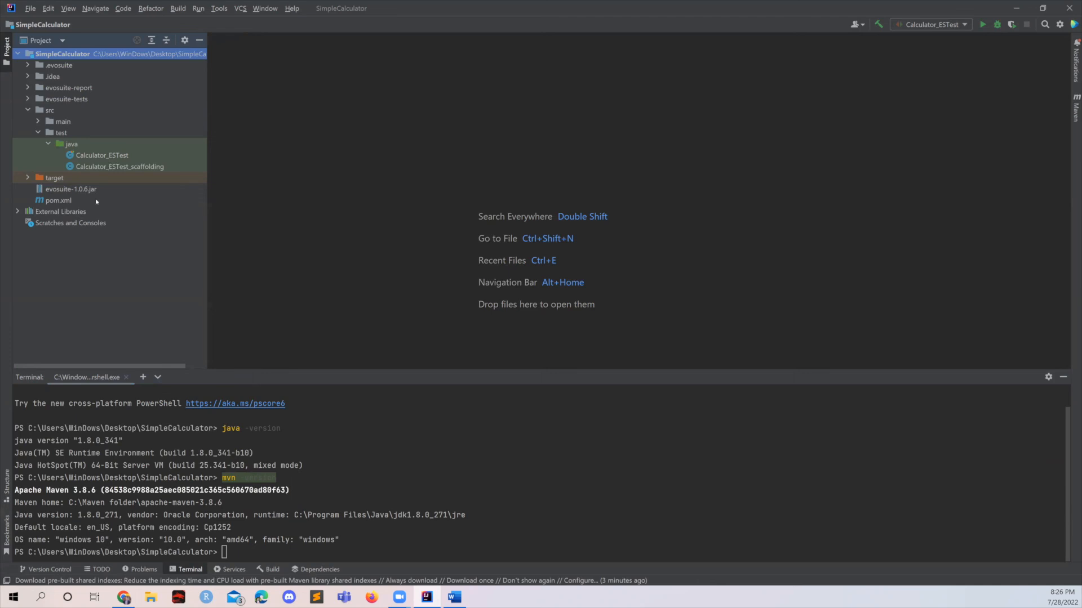
{"action": "left_click", "coordinate": [111, 158]}
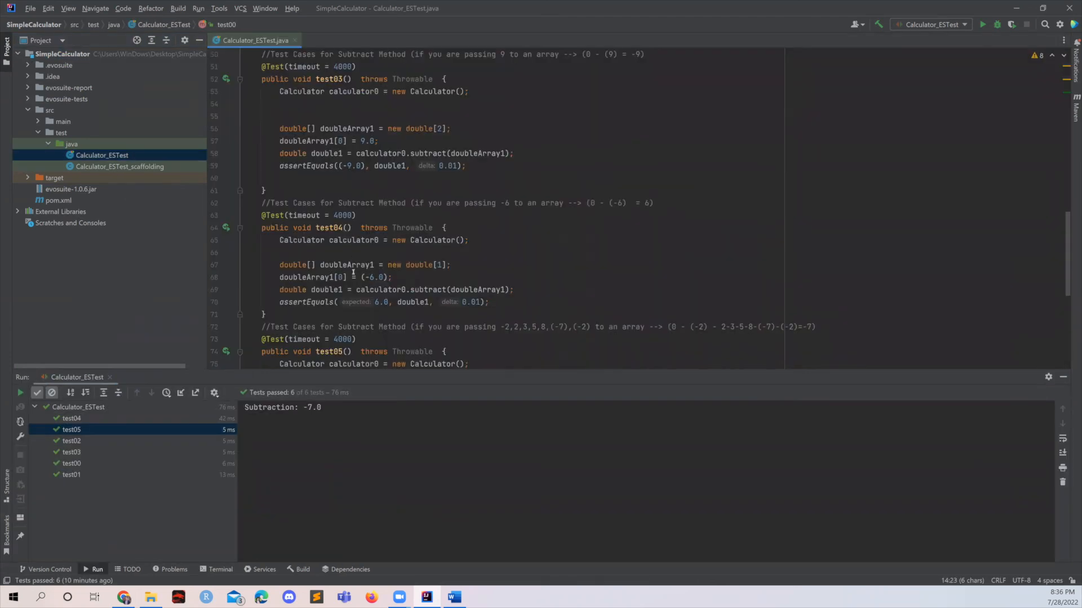
{"action": "left_click", "coordinate": [37, 121]}
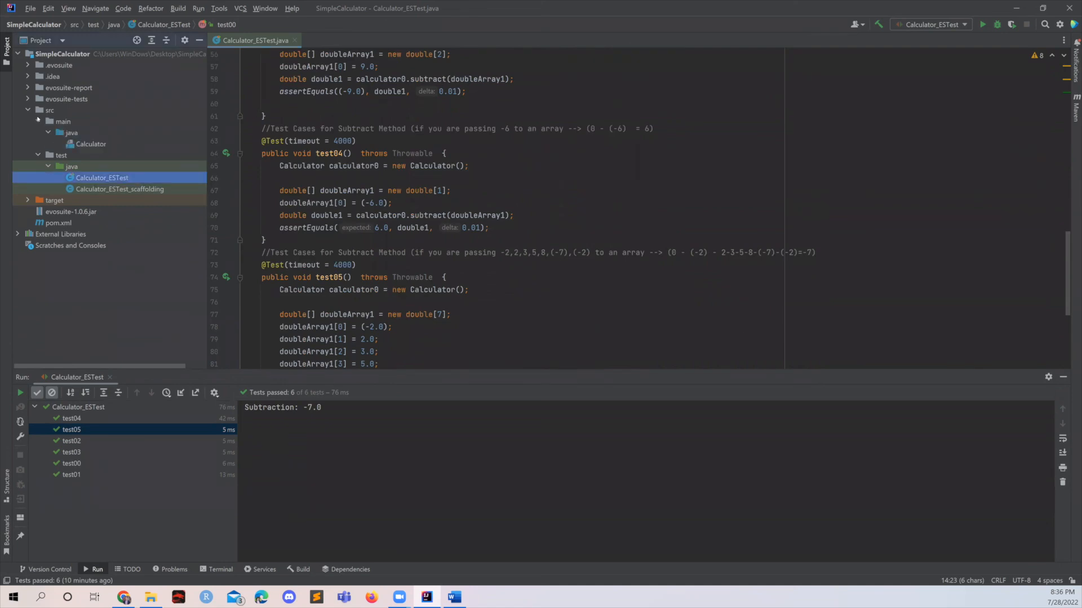
{"action": "double_click", "coordinate": [93, 145]}
{"action": "scroll", "coordinate": [339, 216], "scroll_direction": "down", "scroll_amount": 2}
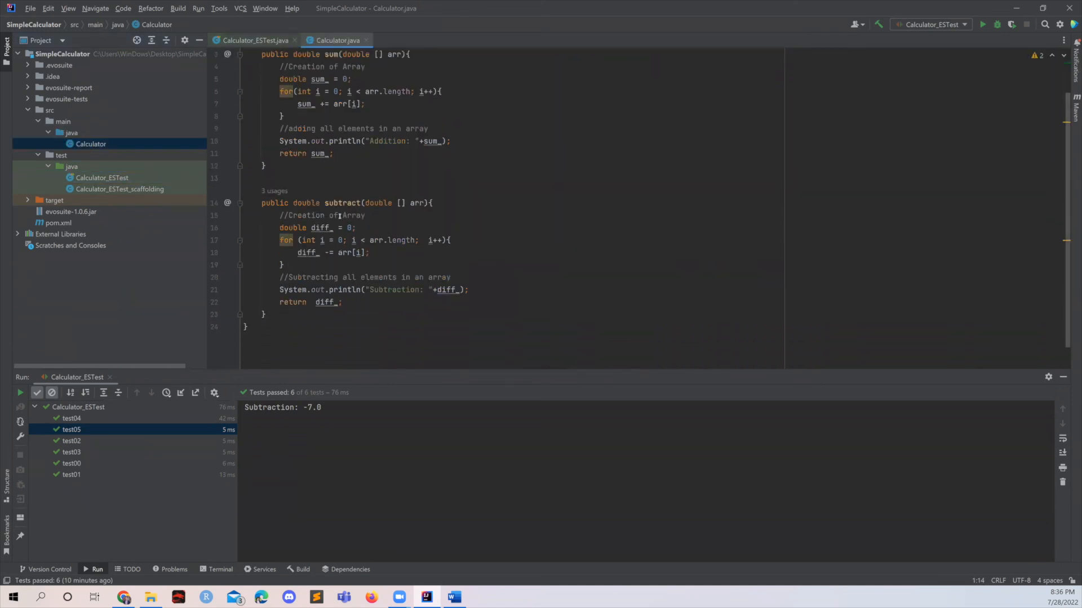
{"action": "scroll", "coordinate": [339, 215], "scroll_direction": "down", "scroll_amount": 1}
{"action": "scroll", "coordinate": [339, 215], "scroll_direction": "up", "scroll_amount": 3}
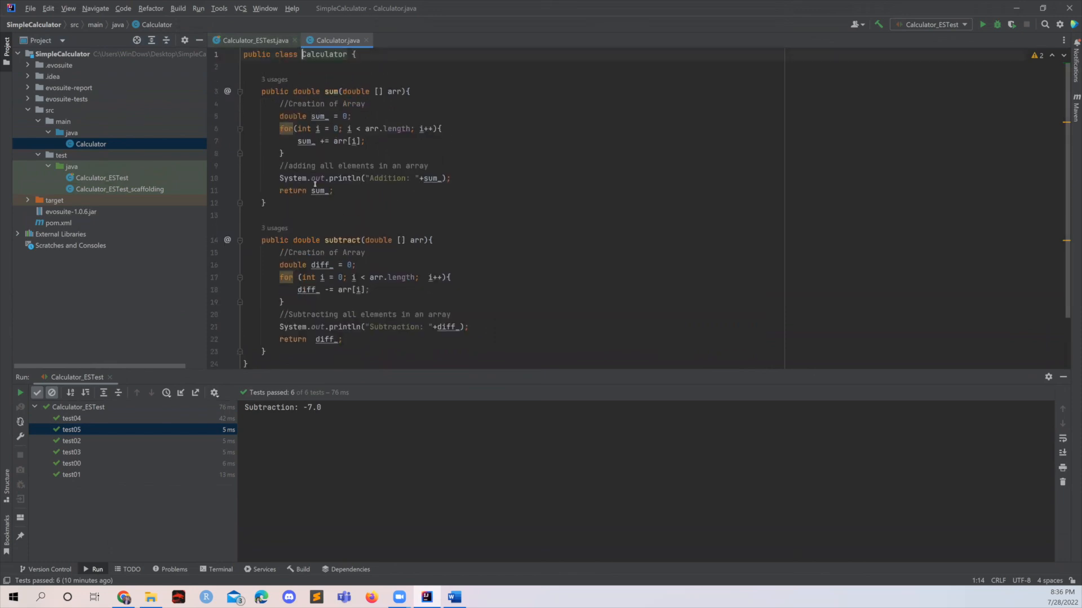
Review the test cases for the sum and subtract methods in Calculator_ESTest.
{"action": "double_click", "coordinate": [99, 178]}
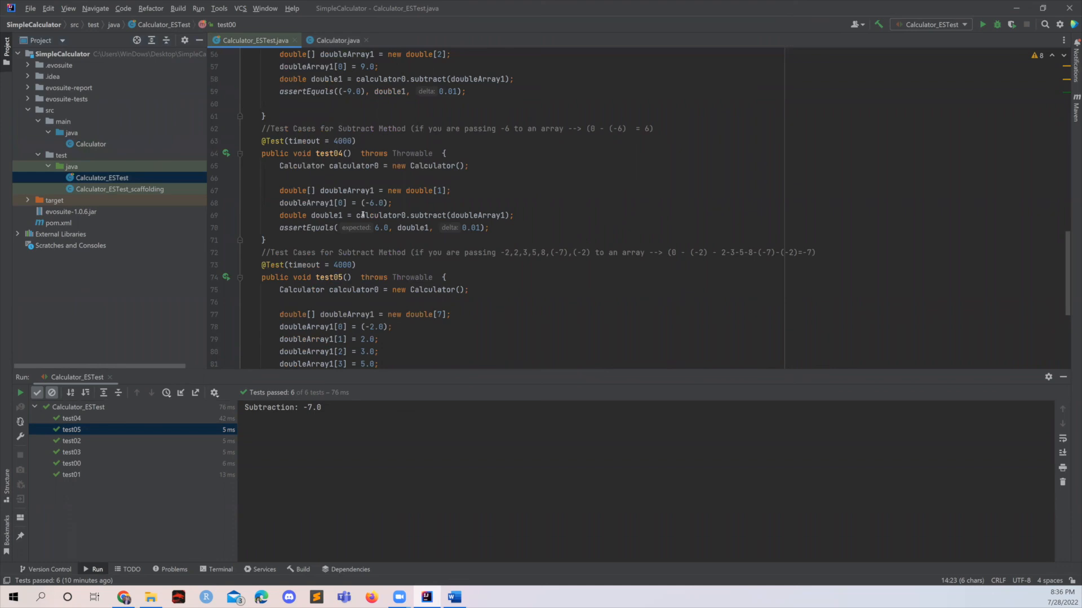
{"action": "scroll", "coordinate": [363, 216], "scroll_direction": "up", "scroll_amount": 15}
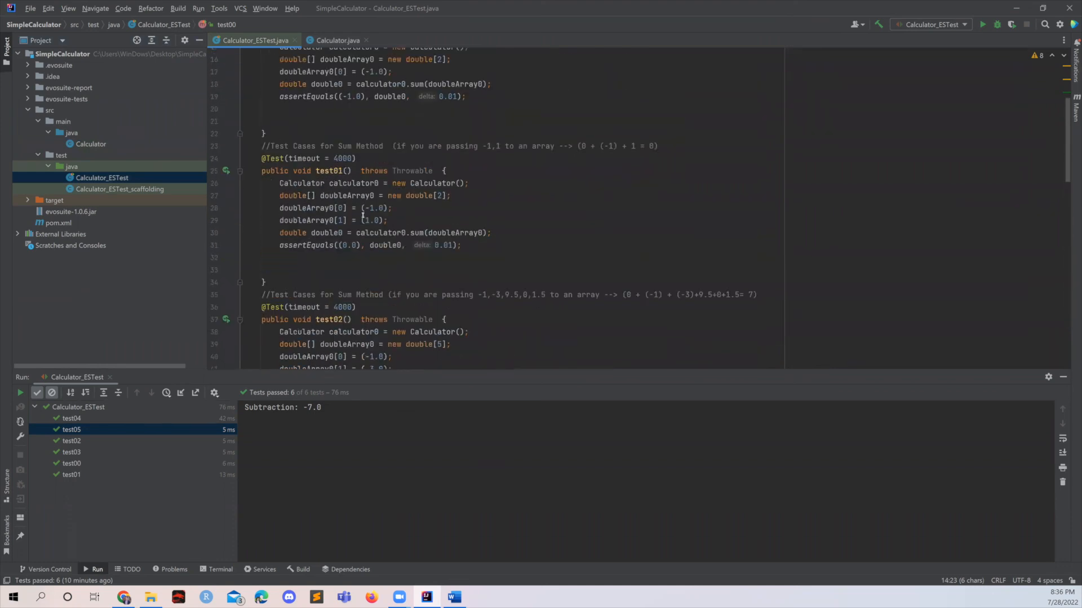
{"action": "scroll", "coordinate": [362, 215], "scroll_direction": "up", "scroll_amount": 5}
{"action": "scroll", "coordinate": [363, 215], "scroll_direction": "down", "scroll_amount": 12}
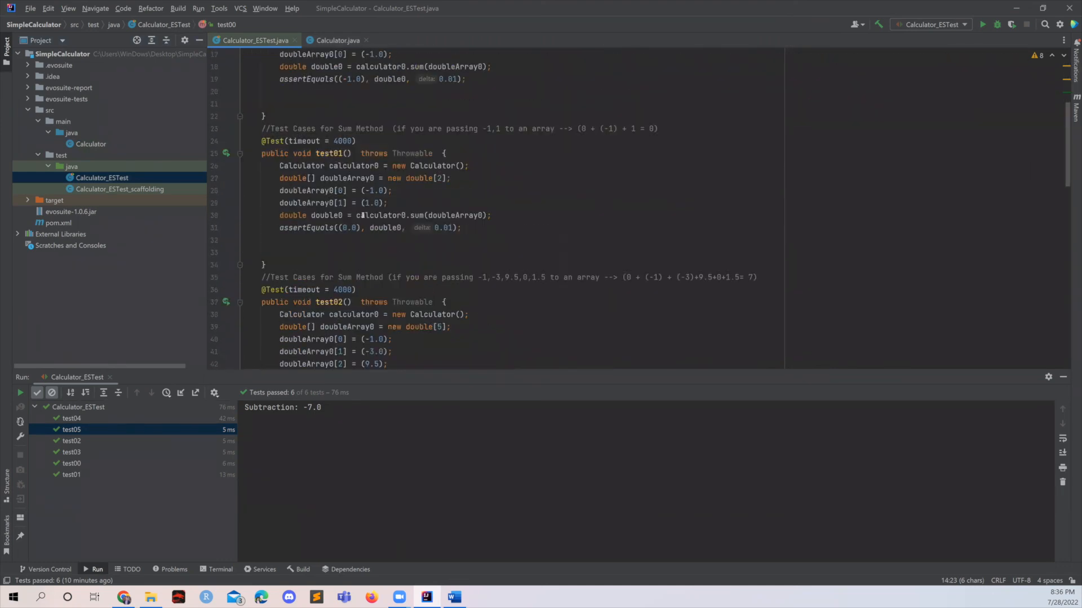
{"action": "scroll", "coordinate": [362, 215], "scroll_direction": "down", "scroll_amount": 2}
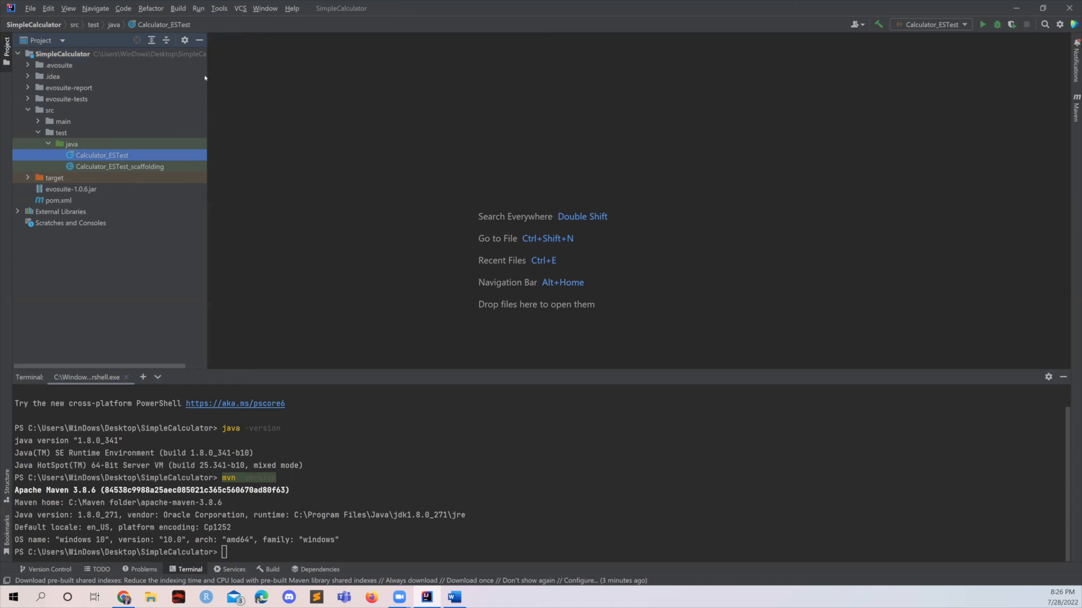
Run the Calculator_ESTest test class and inspect the individual outputs of test03, test05 and test01.
{"action": "right_click", "coordinate": [129, 156]}
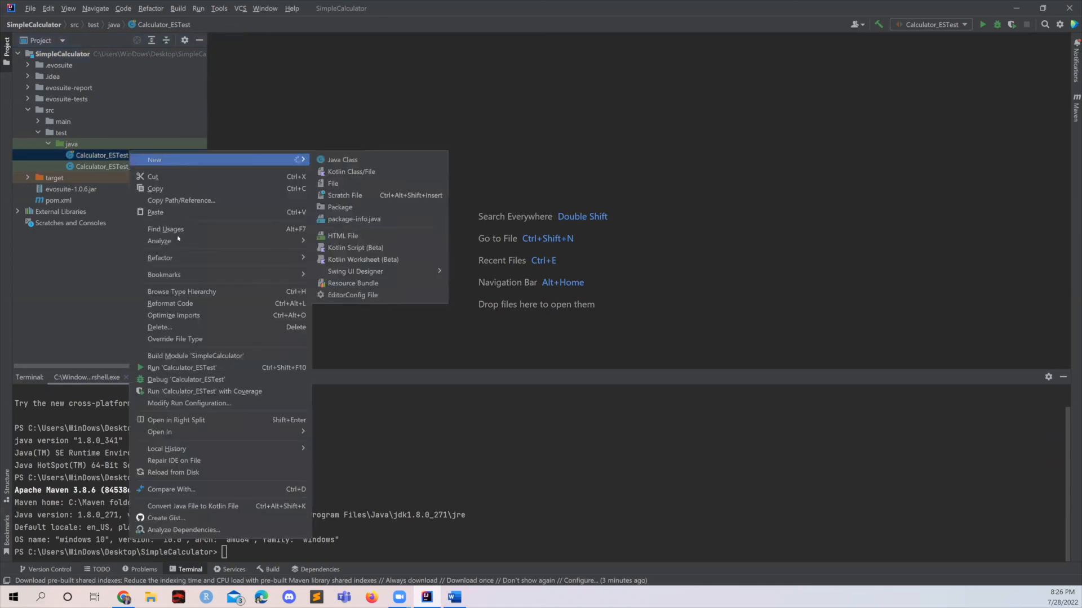
{"action": "left_click", "coordinate": [177, 368]}
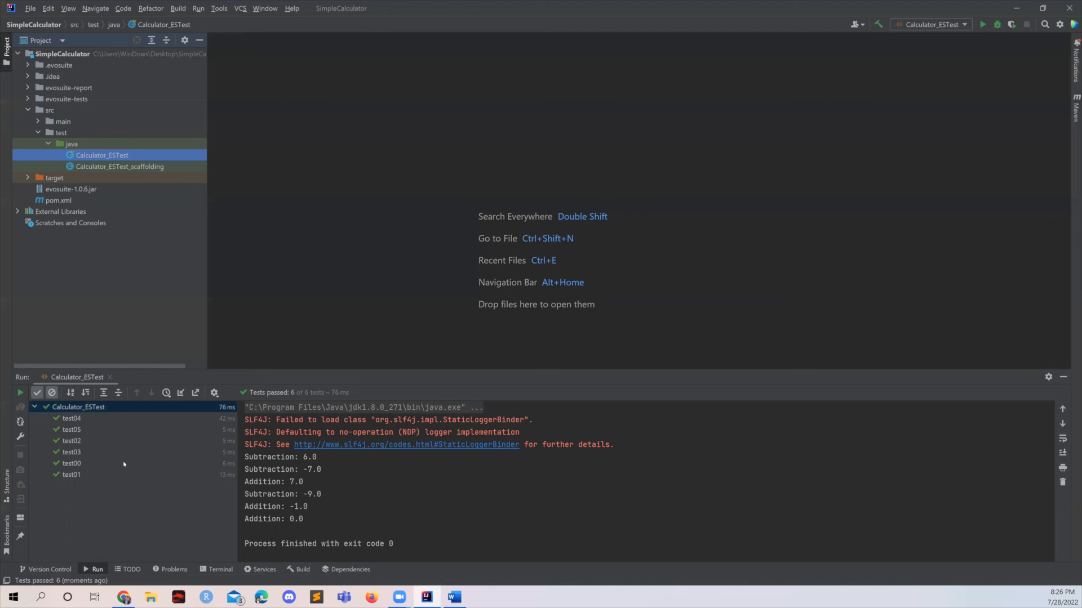
{"action": "left_click", "coordinate": [86, 451]}
{"action": "left_click", "coordinate": [82, 432]}
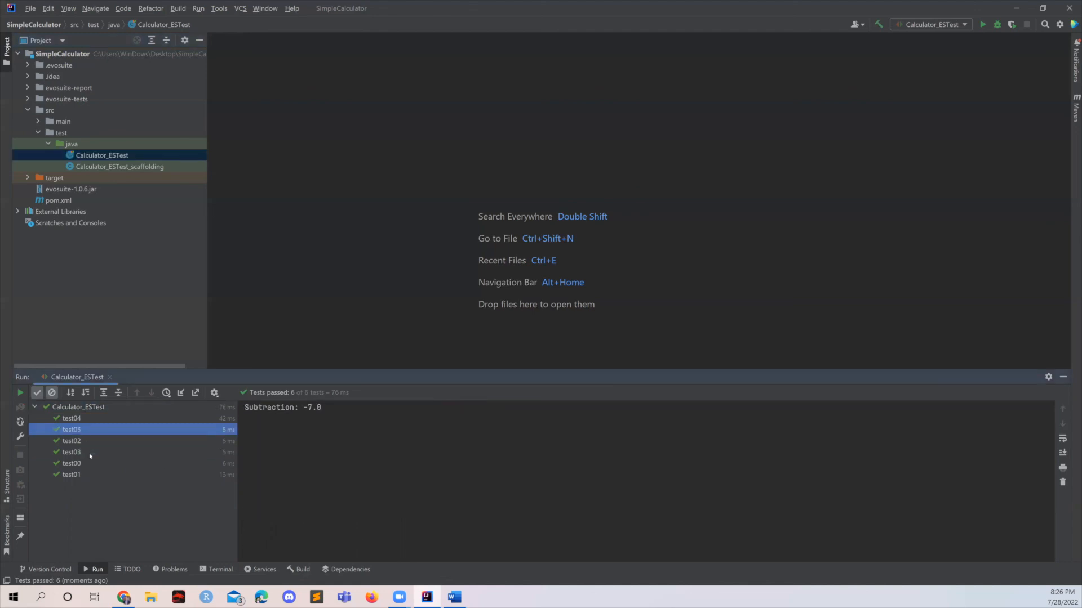
{"action": "left_click", "coordinate": [89, 454]}
{"action": "left_click", "coordinate": [79, 475]}
{"action": "left_click", "coordinate": [90, 429]}
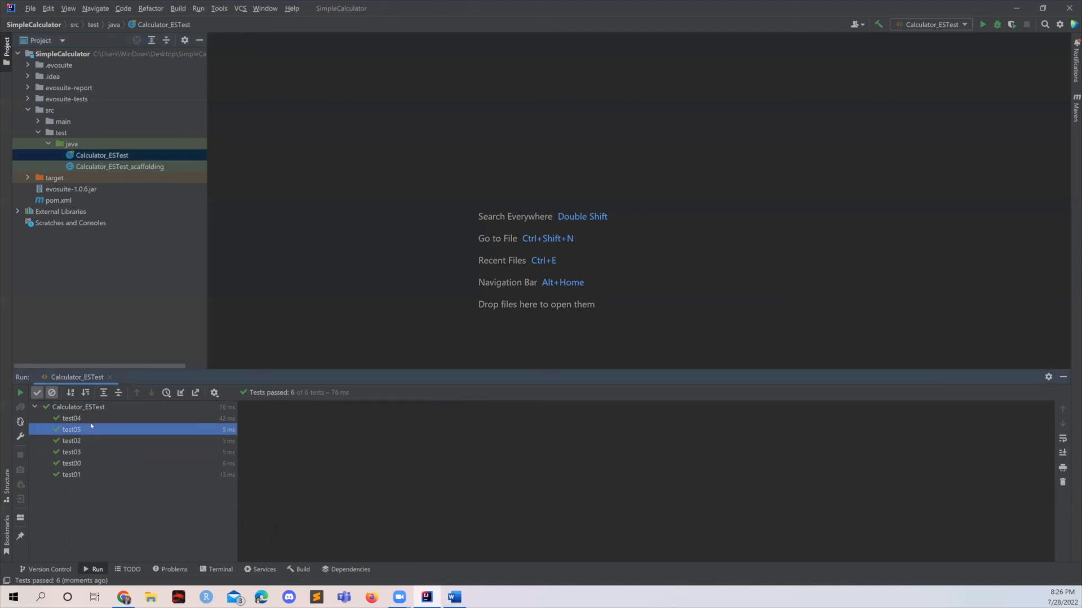